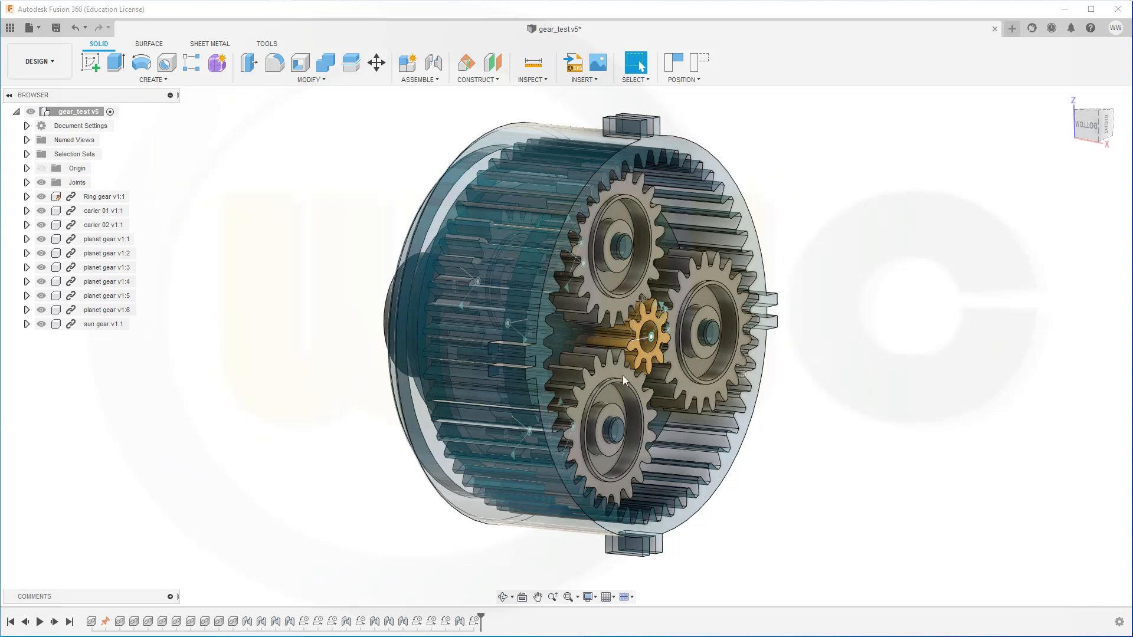
Turn the carrier hub of the finished planetary gear assembly and play the model animation driven by joint Rev48.
{"action": "middle_click_drag", "start_coordinate": [301, 366], "coordinate": [337, 360], "text": "shift"}
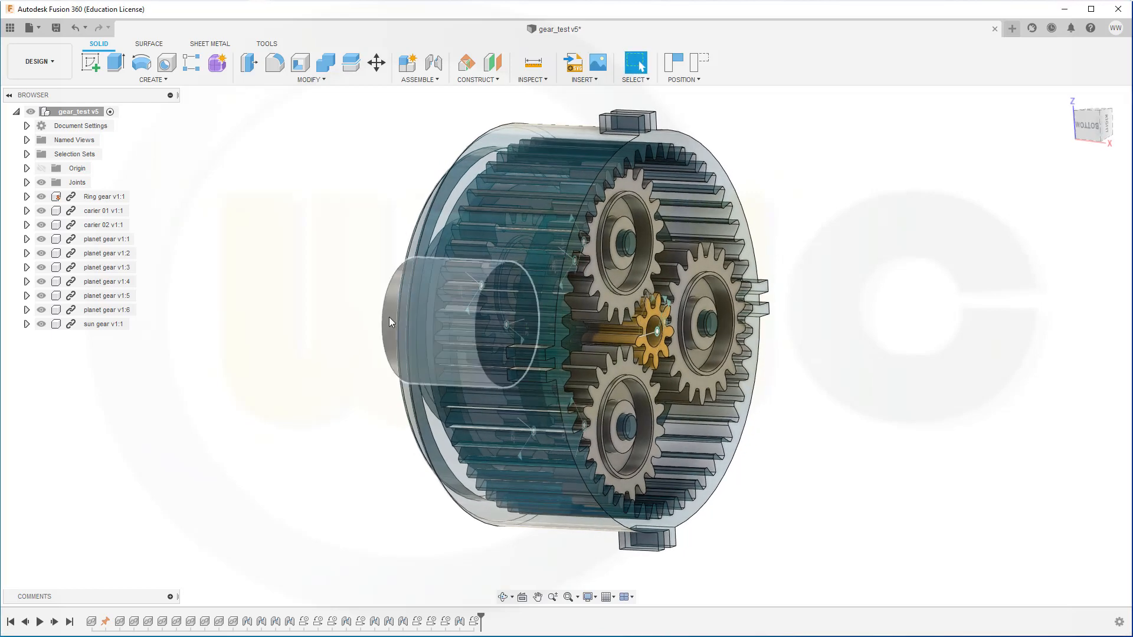
{"action": "left_click_drag", "start_coordinate": [390, 324], "coordinate": [273, 326]}
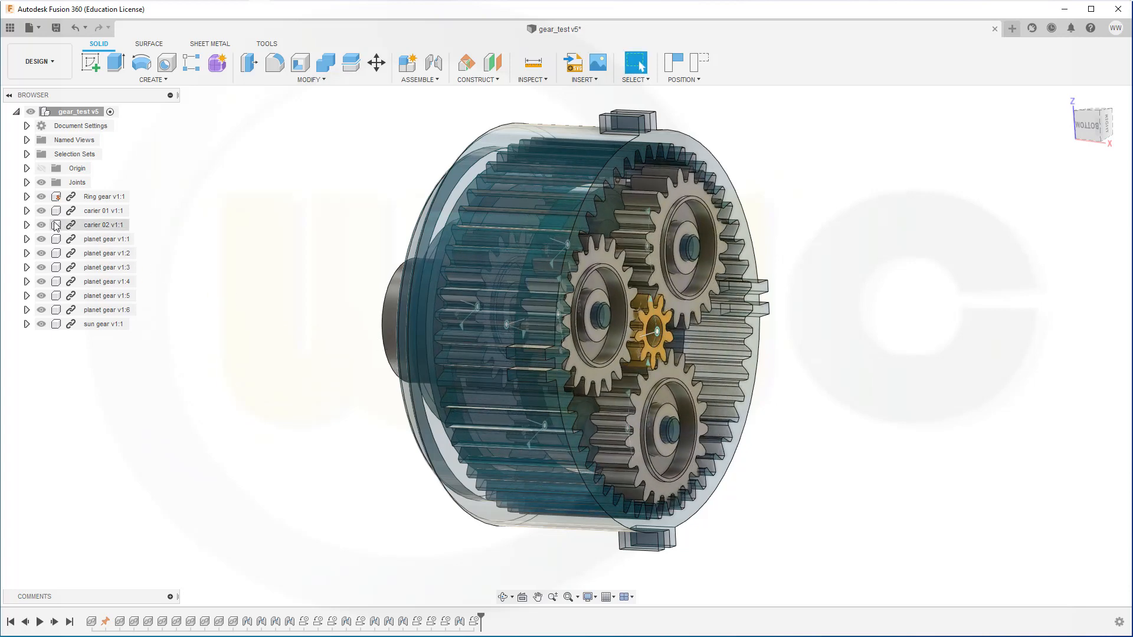
{"action": "left_click", "coordinate": [26, 183]}
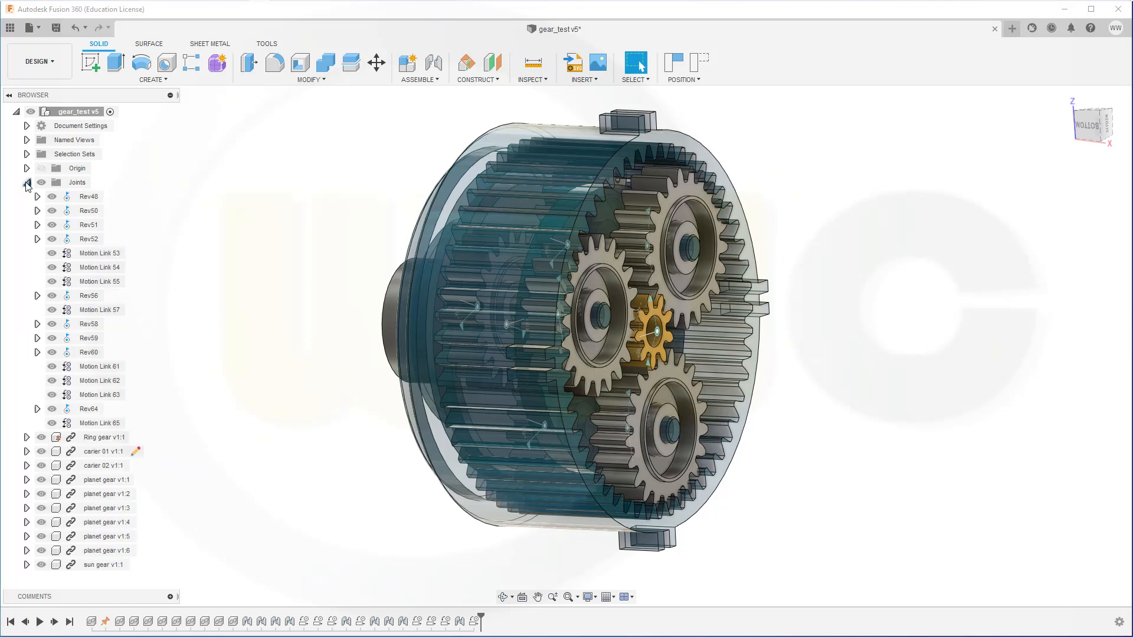
{"action": "right_click", "coordinate": [96, 200]}
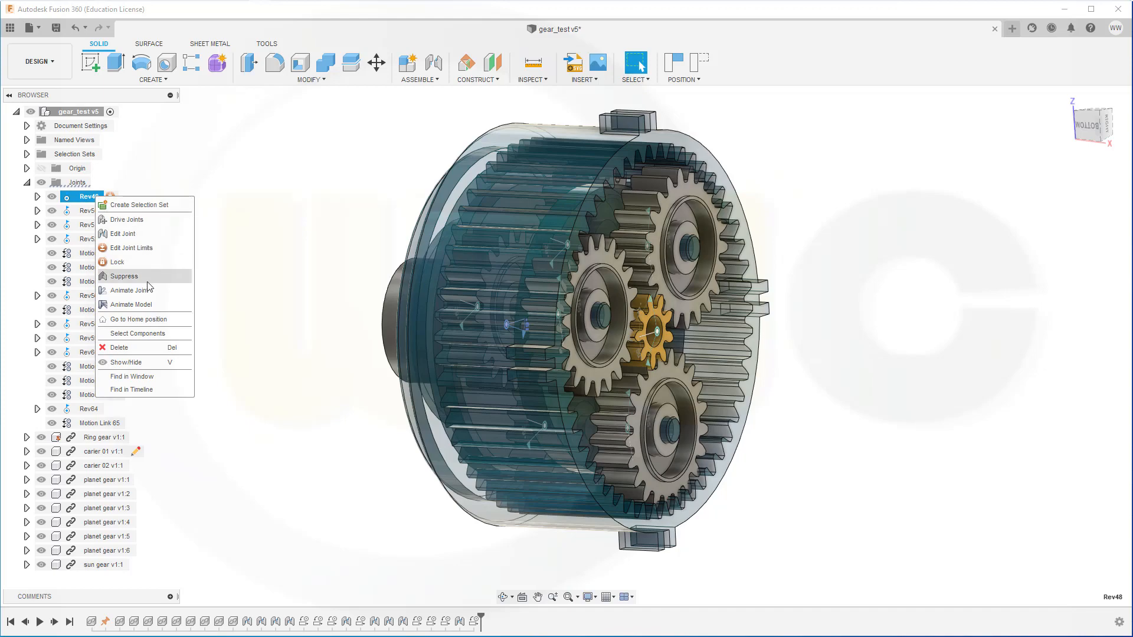
{"action": "left_click", "coordinate": [152, 304]}
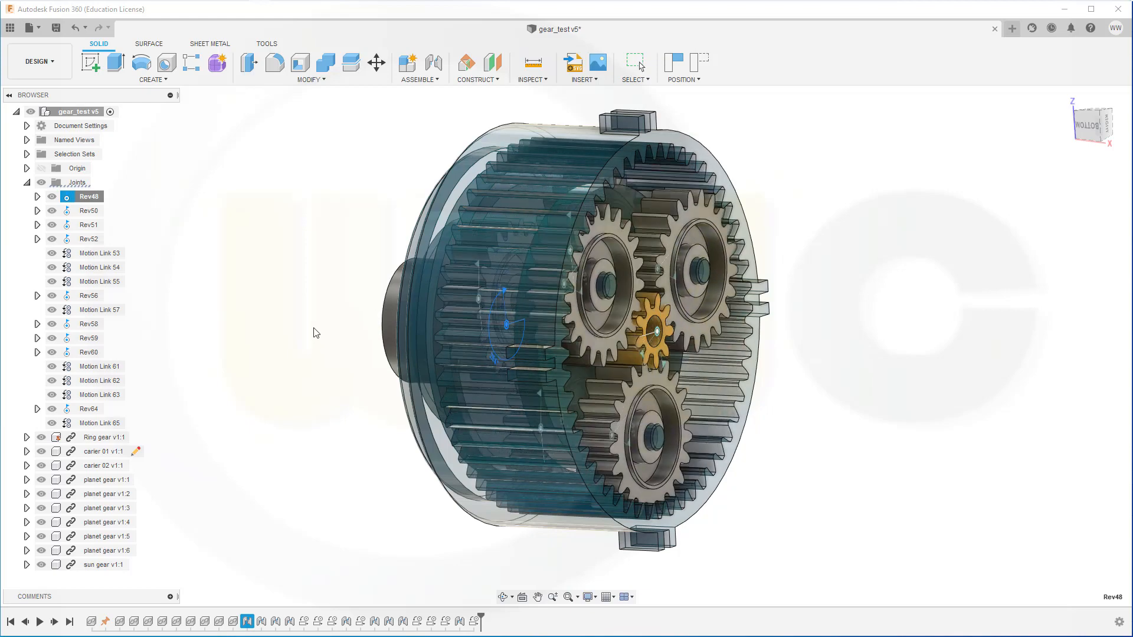
{"action": "right_click", "coordinate": [247, 274]}
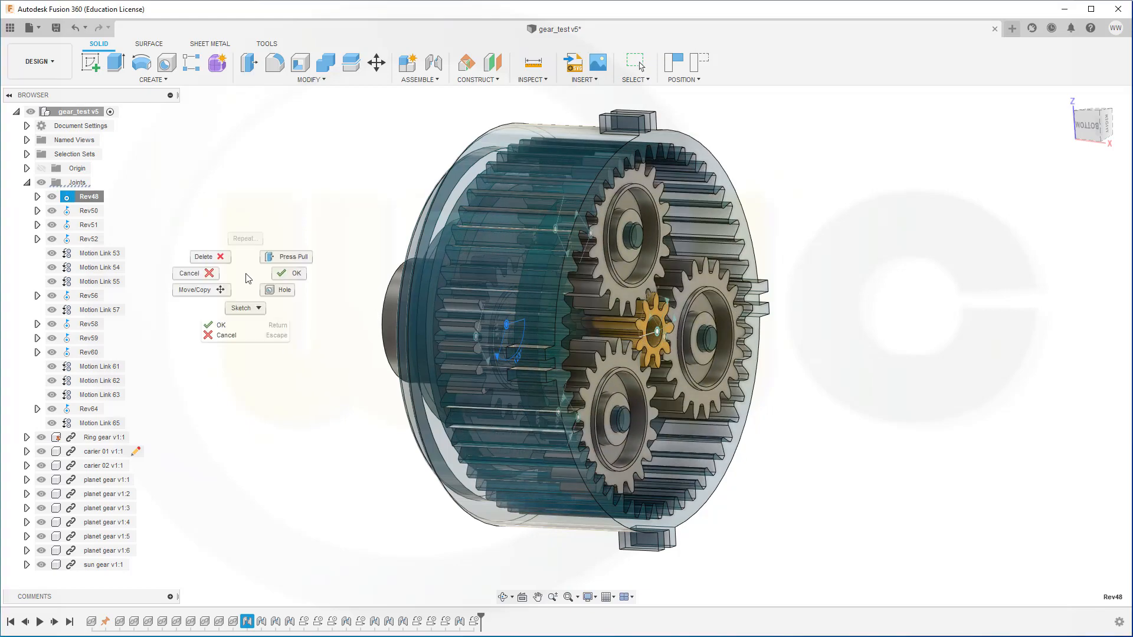
{"action": "left_click", "coordinate": [281, 274]}
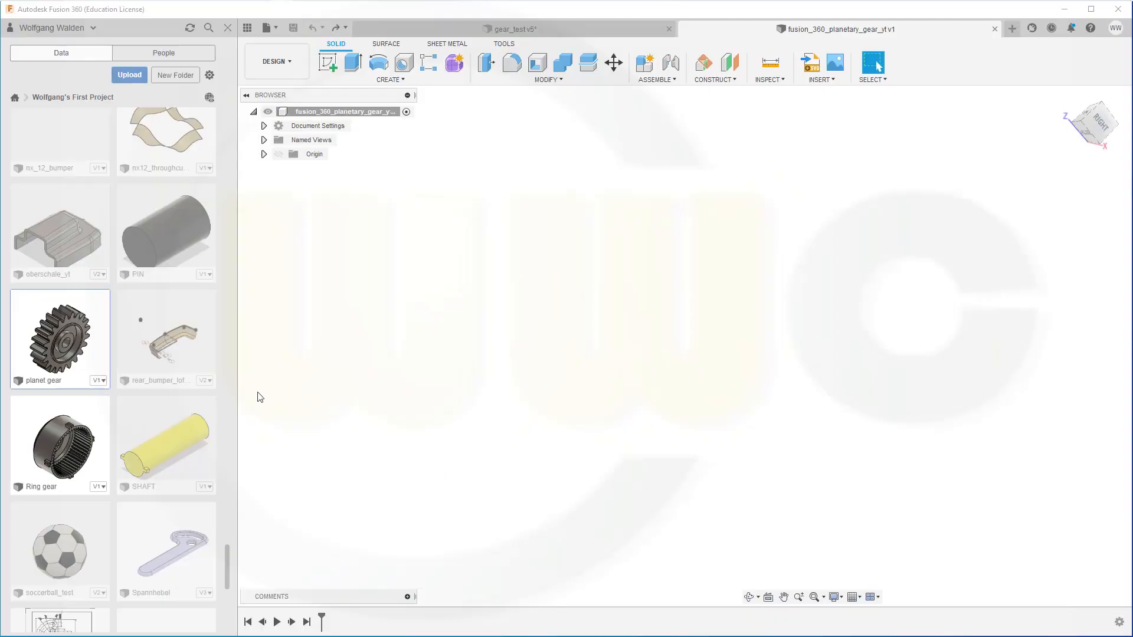
Insert the Ring gear part into the fusion_360_planetary_gear_yt design at its default position and ground it.
{"action": "left_click_drag", "start_coordinate": [56, 434], "coordinate": [612, 318]}
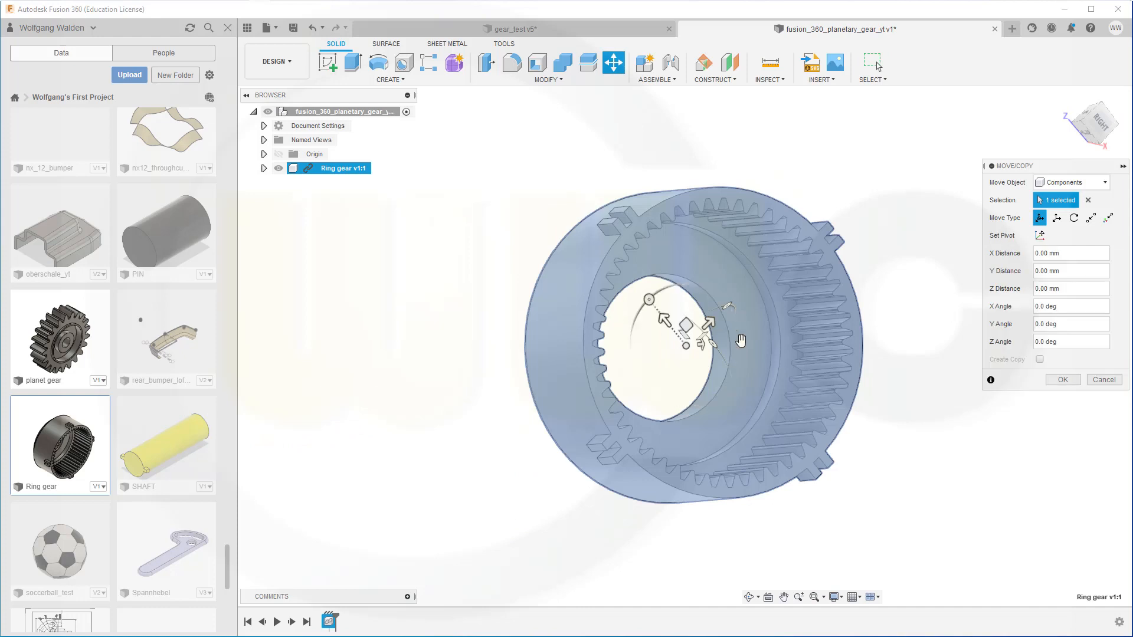
{"action": "left_click", "coordinate": [1064, 381]}
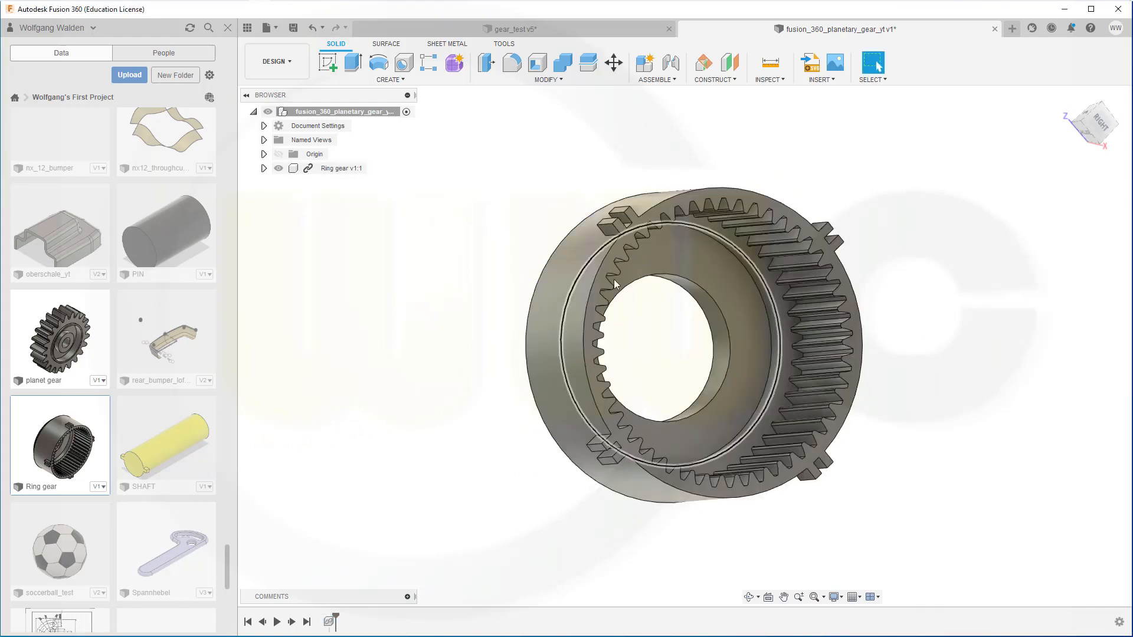
{"action": "right_click", "coordinate": [331, 170]}
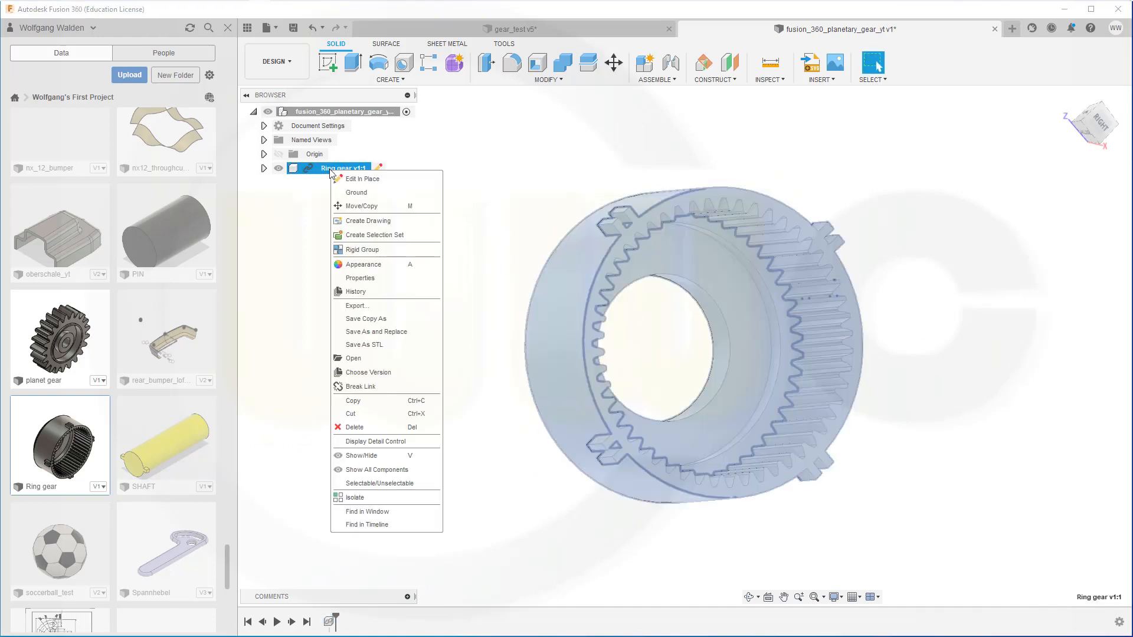
{"action": "left_click", "coordinate": [357, 193]}
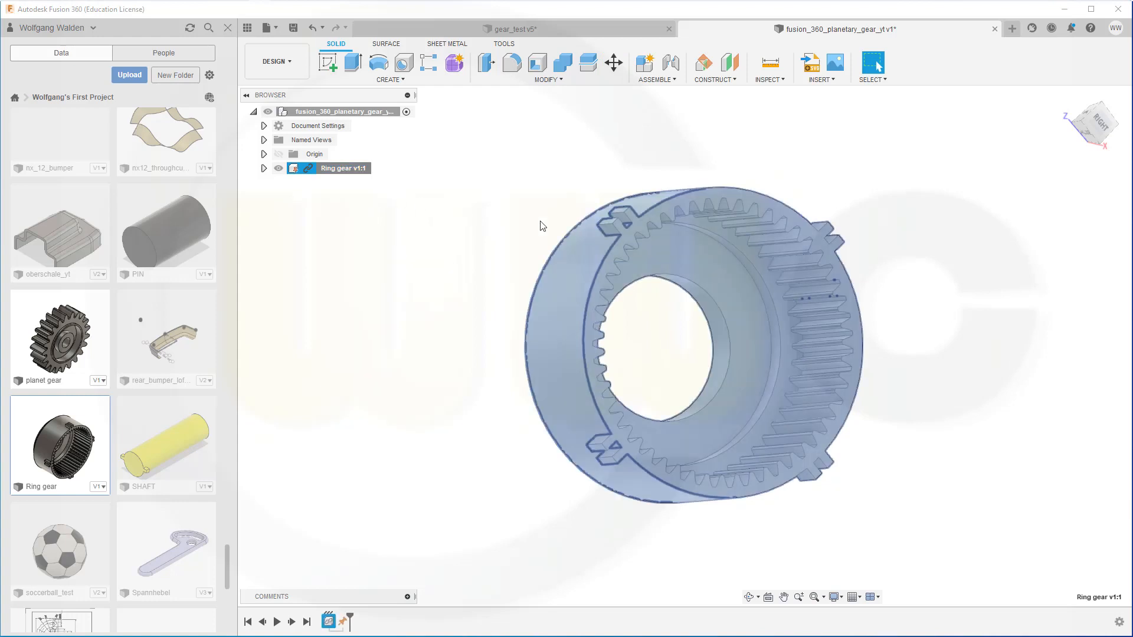
{"action": "left_click", "coordinate": [491, 221]}
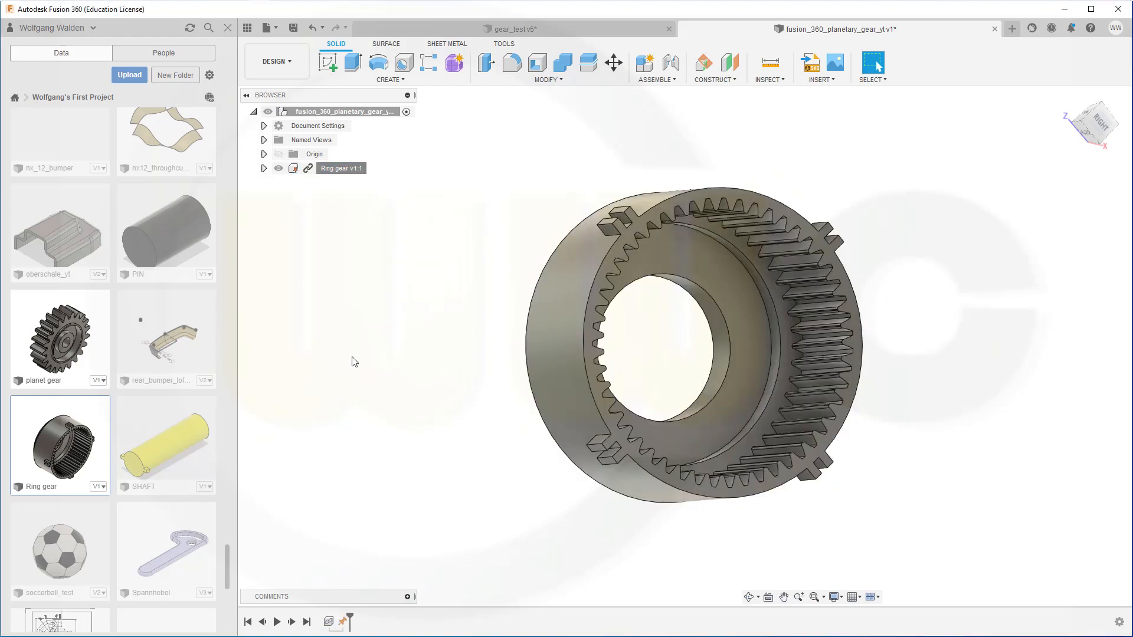
Insert the carier 01 part from the project and move it about 38.8 mm in Y, clear of the ring gear.
{"action": "scroll", "coordinate": [183, 343], "scroll_direction": "up", "scroll_amount": 10}
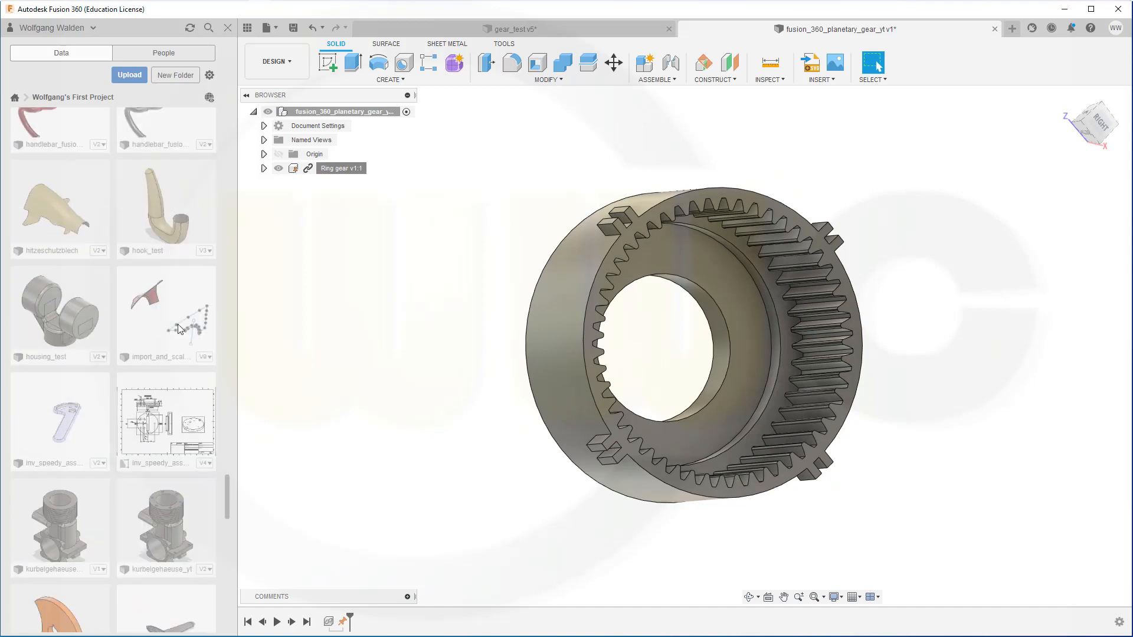
{"action": "scroll", "coordinate": [186, 340], "scroll_direction": "up", "scroll_amount": 8}
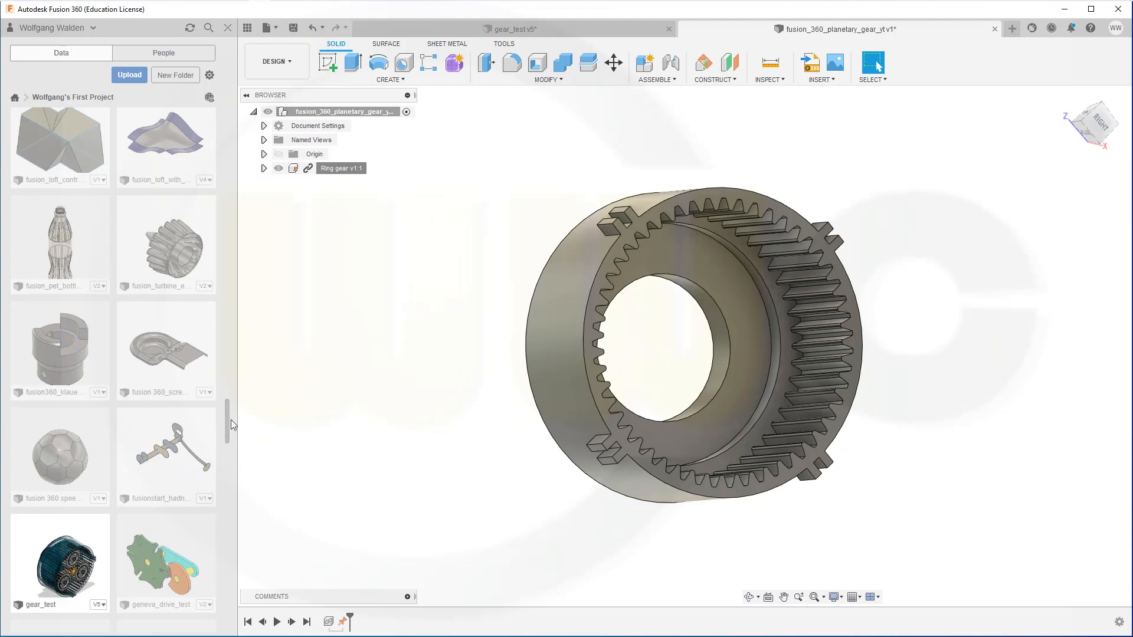
{"action": "left_click_drag", "start_coordinate": [231, 420], "coordinate": [241, 130]}
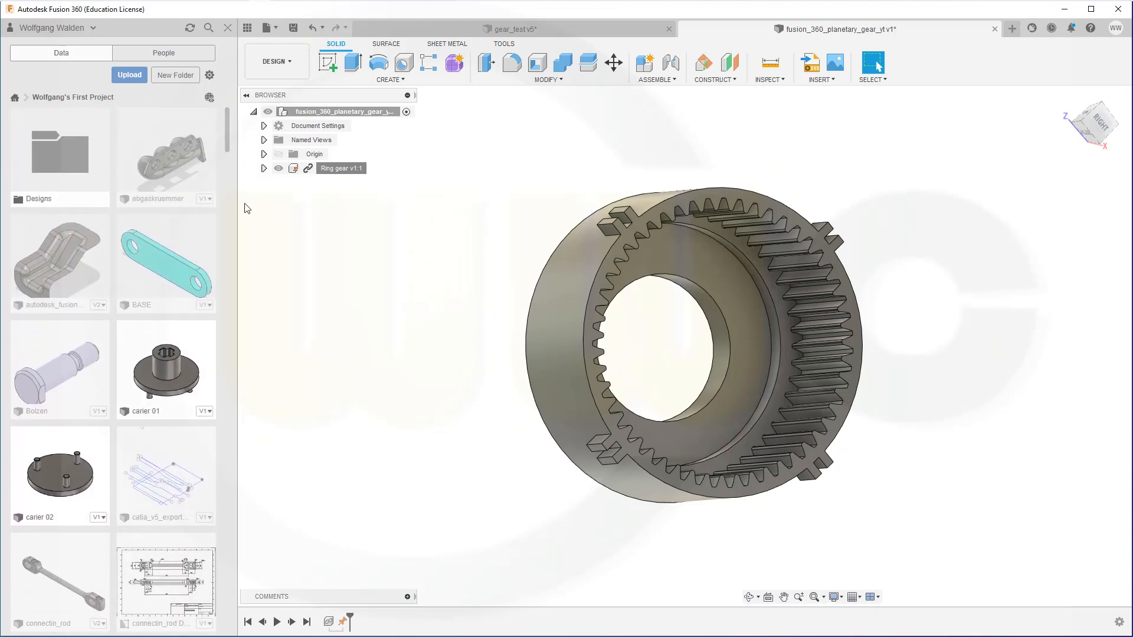
{"action": "left_click_drag", "start_coordinate": [151, 369], "coordinate": [413, 303]}
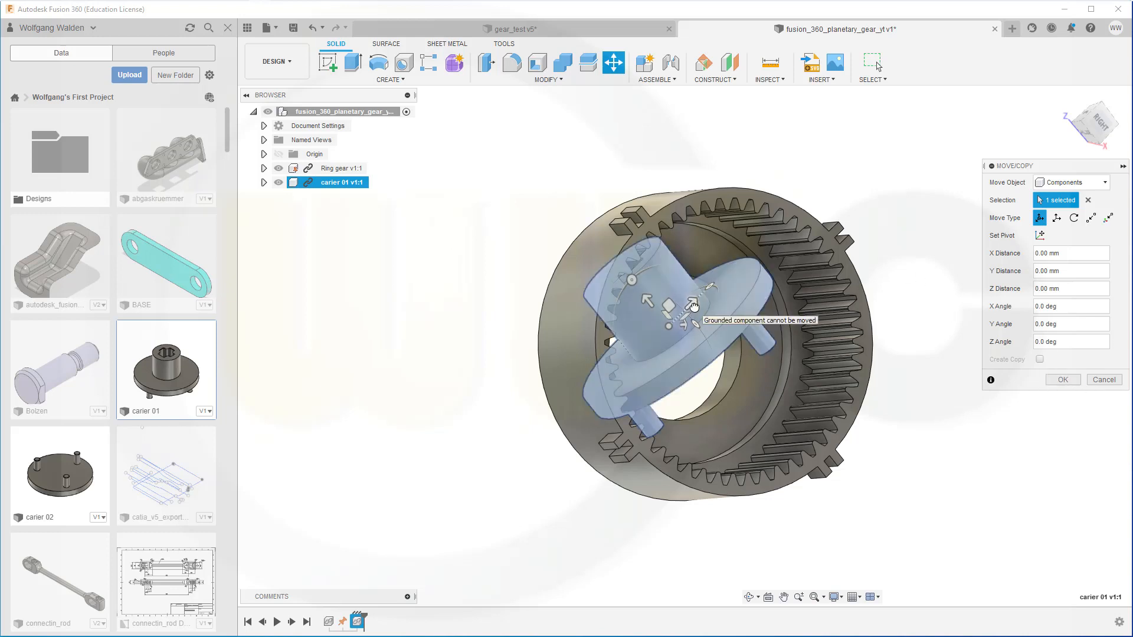
{"action": "left_click_drag", "start_coordinate": [692, 303], "coordinate": [935, 158]}
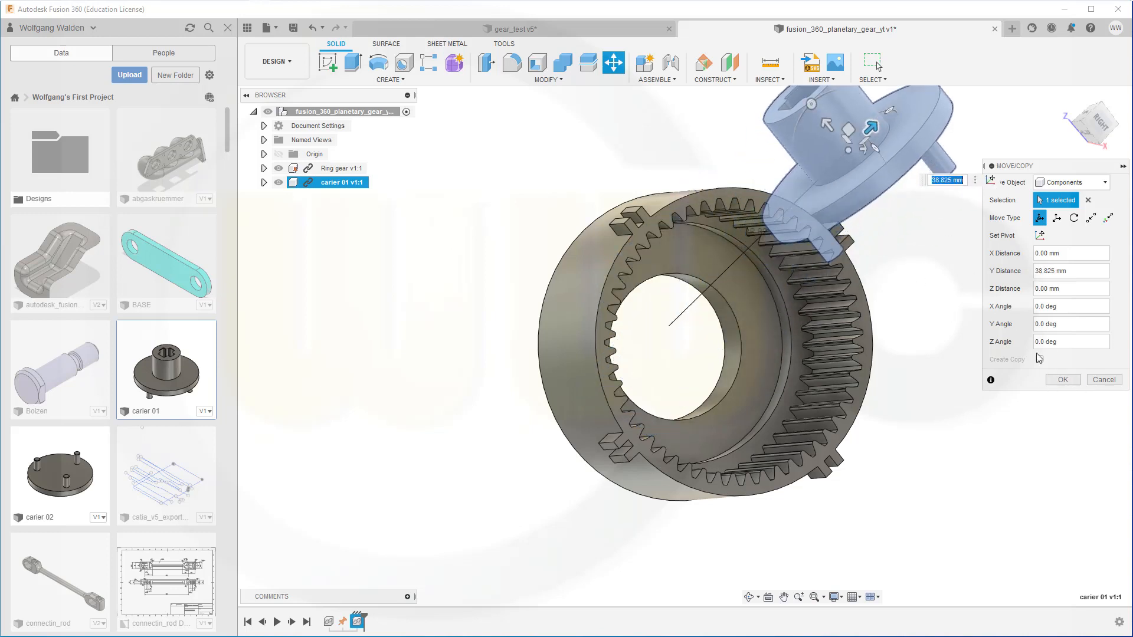
{"action": "left_click", "coordinate": [1063, 381]}
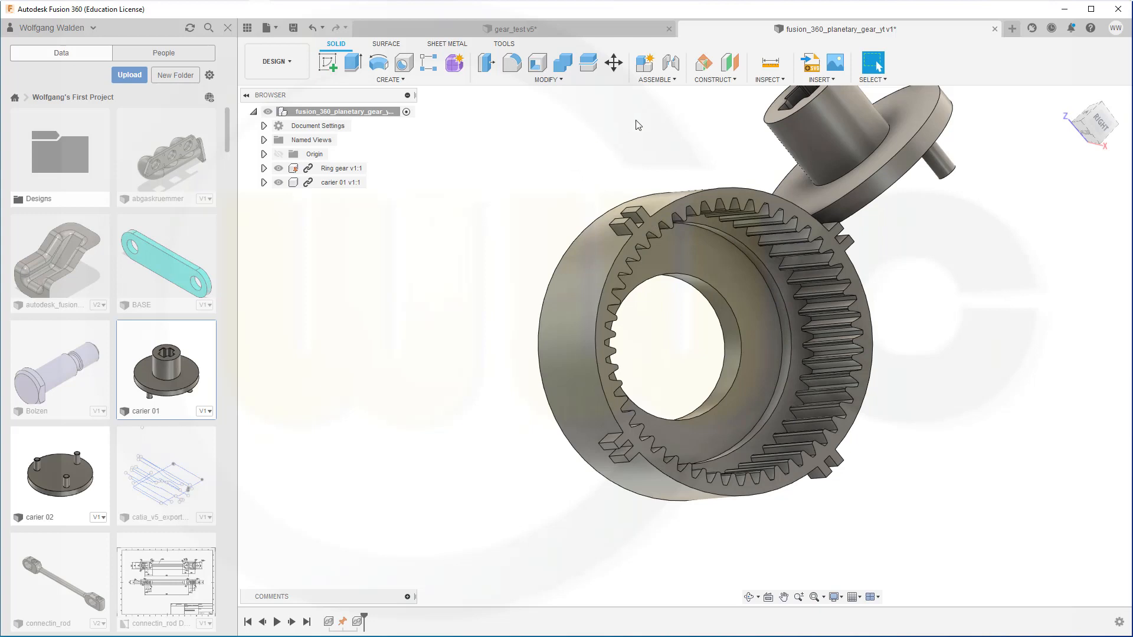
Create a revolute joint between the carier 01 disc and the ring gear's central opening, flipped so the pins face the internal teeth.
{"action": "left_click", "coordinate": [671, 62]}
{"action": "left_click", "coordinate": [1013, 183]}
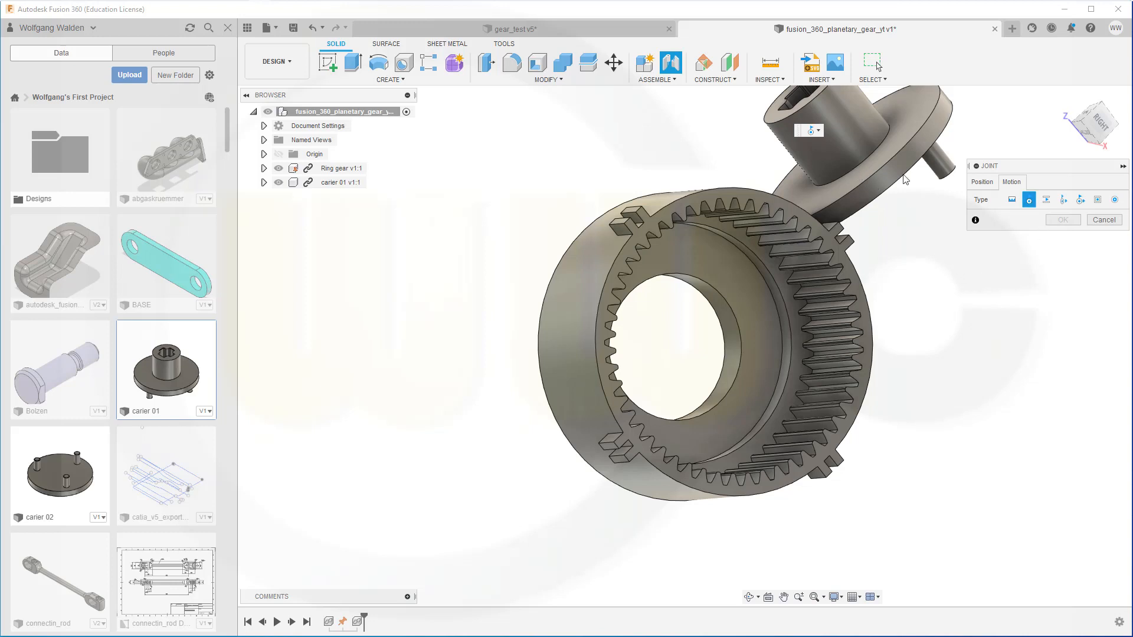
{"action": "left_click", "coordinate": [983, 184]}
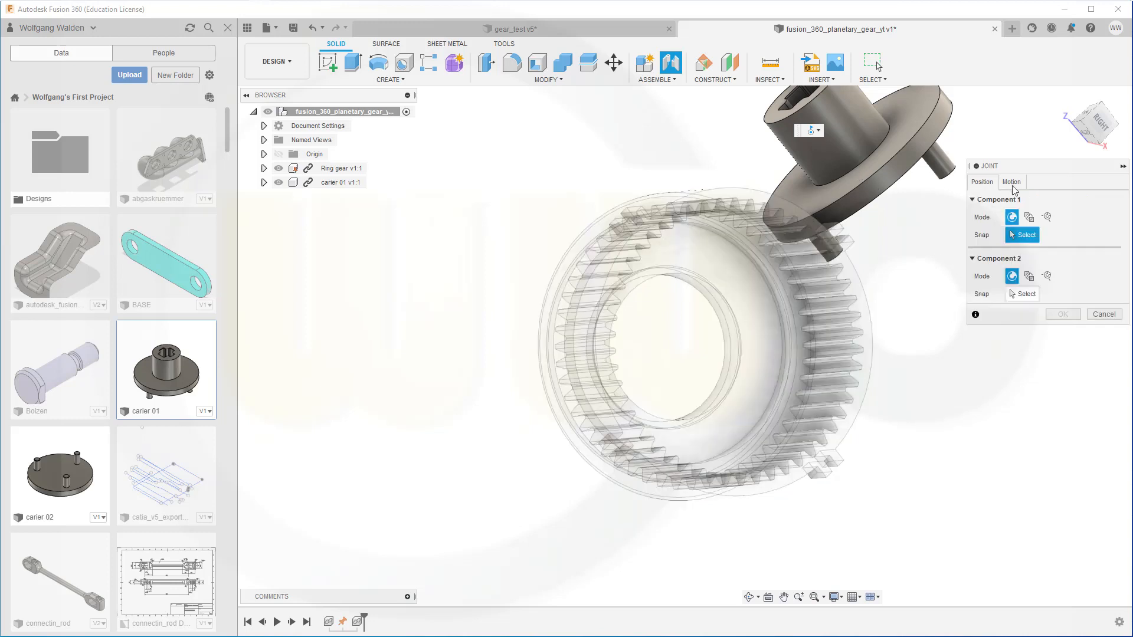
{"action": "left_click", "coordinate": [869, 168]}
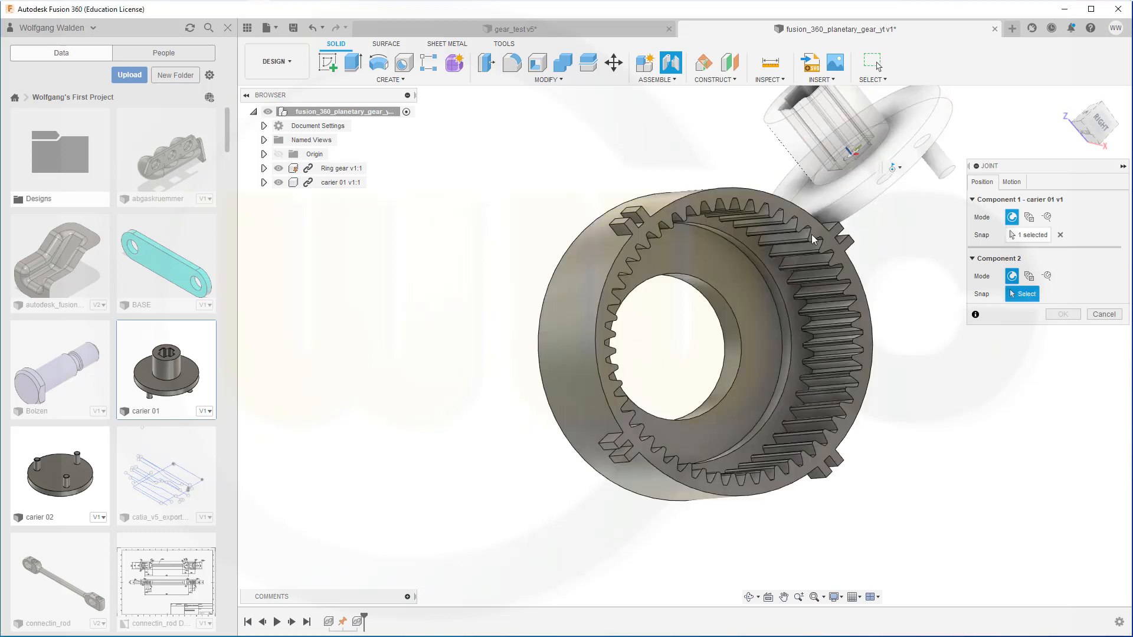
{"action": "left_click", "coordinate": [738, 324]}
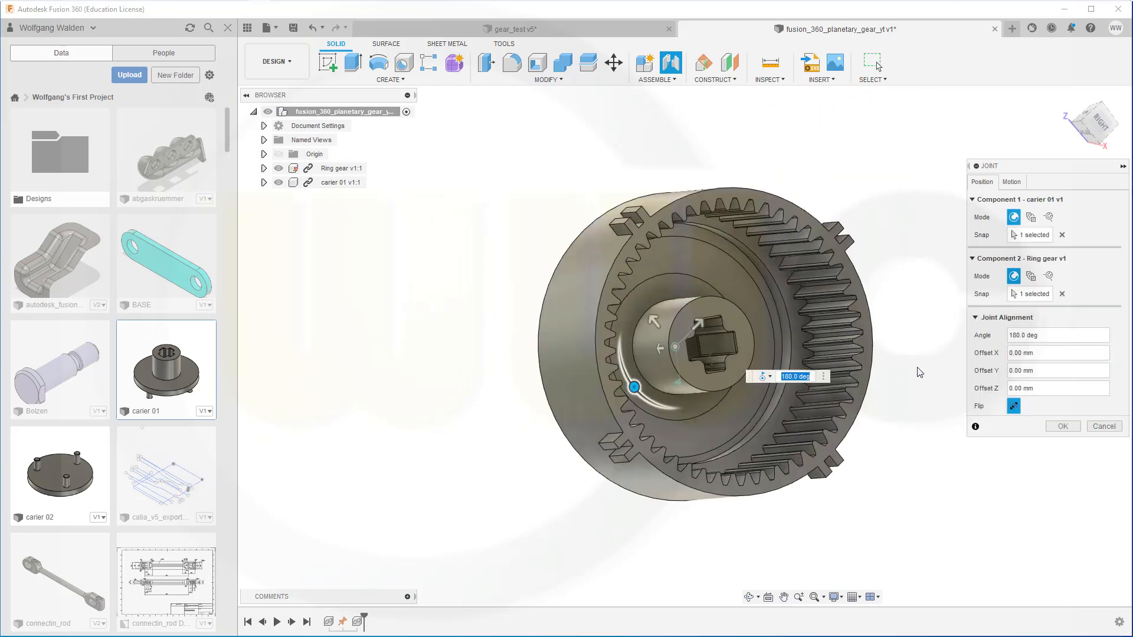
{"action": "left_click", "coordinate": [1014, 406]}
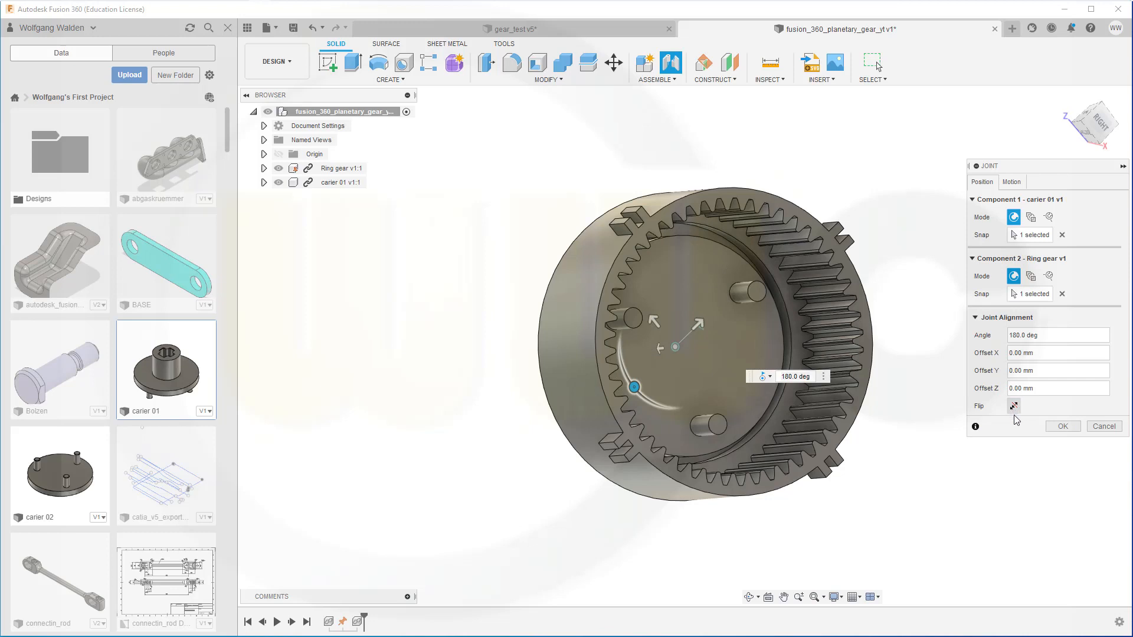
{"action": "left_click", "coordinate": [1062, 427]}
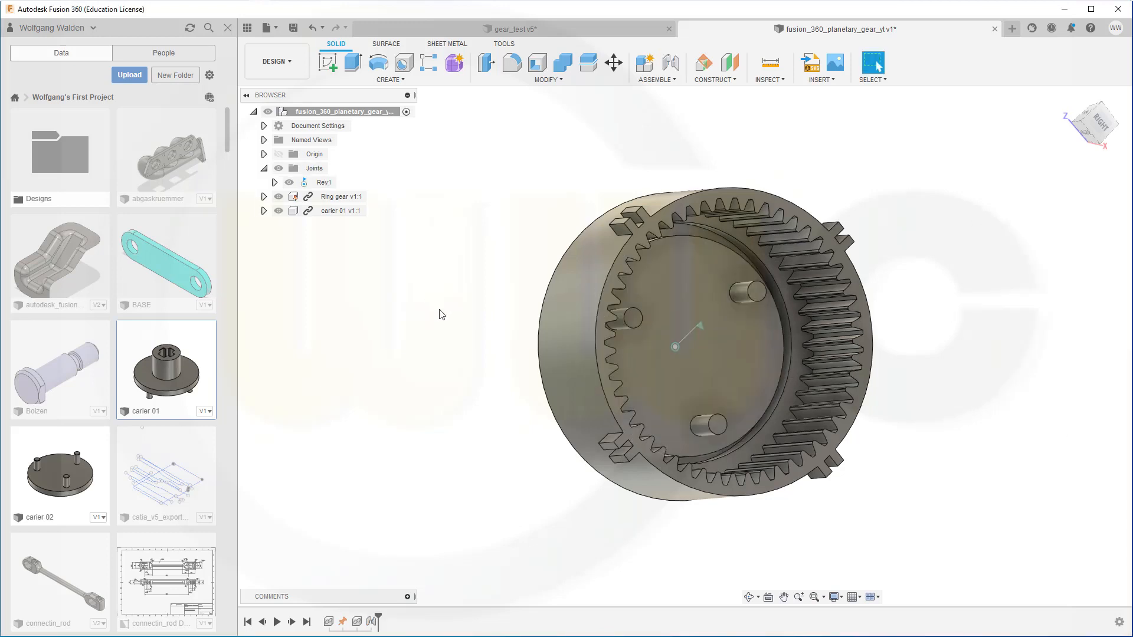
Animate the revolute joint between the carrier and the ring gear to check its rotation.
{"action": "right_click", "coordinate": [311, 186]}
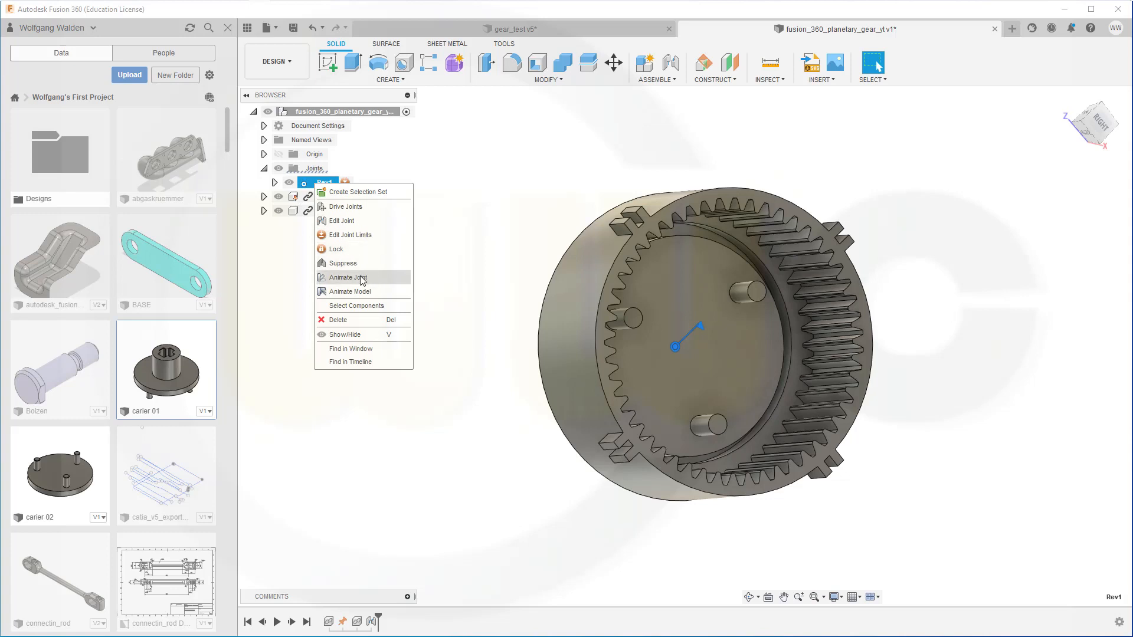
{"action": "left_click", "coordinate": [367, 278]}
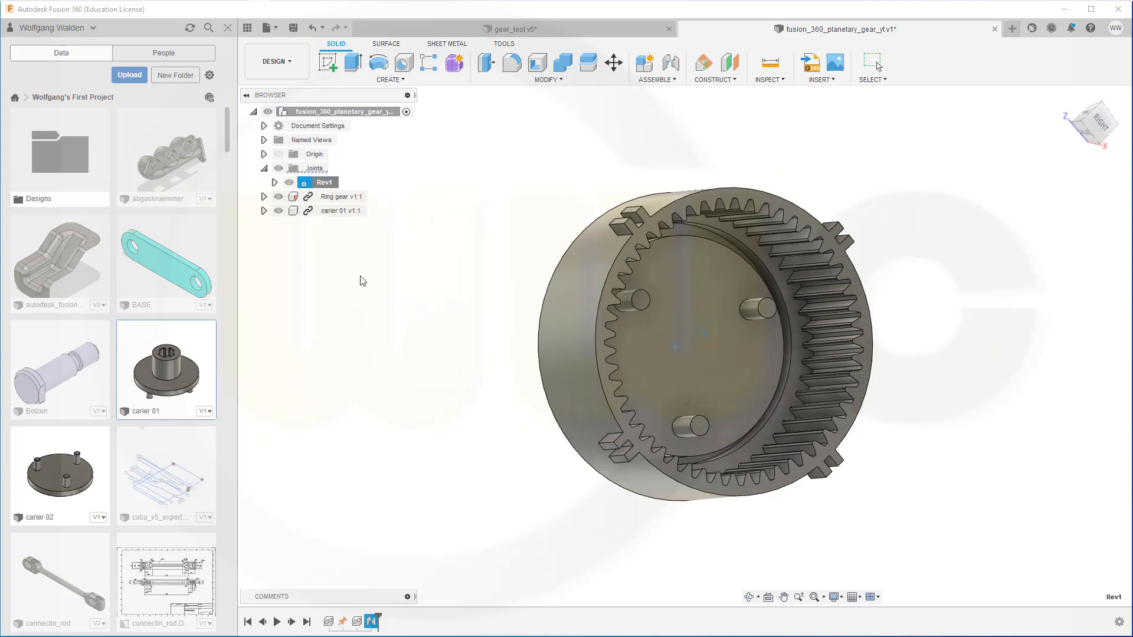
{"action": "right_click", "coordinate": [442, 196]}
{"action": "left_click", "coordinate": [475, 196]}
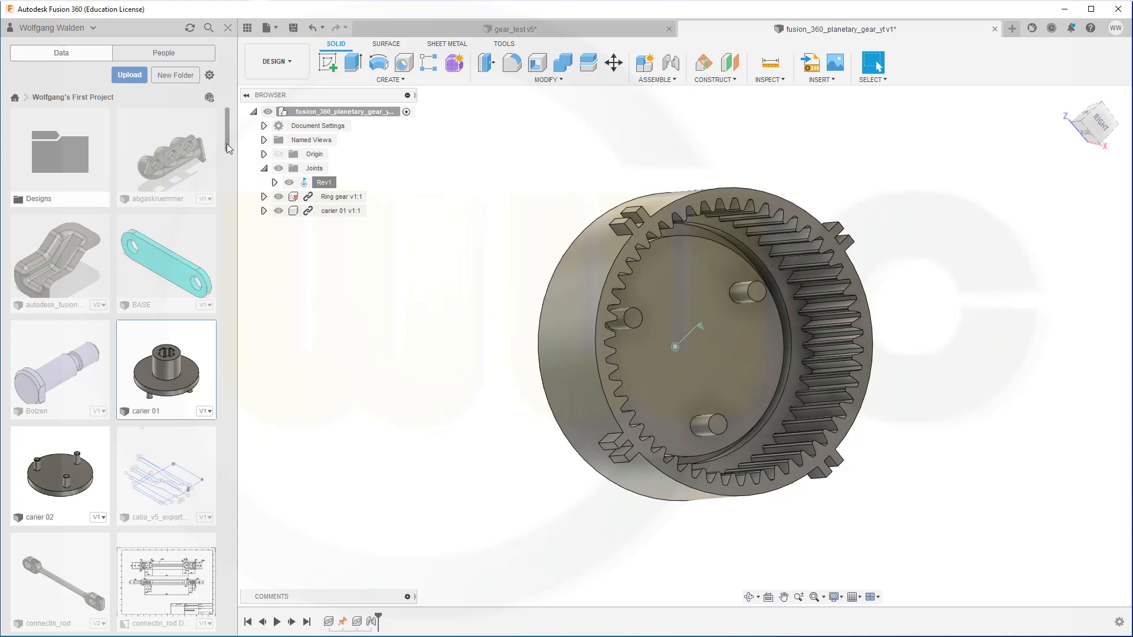
Insert three instances of the planet gear part from the project at their default position.
{"action": "left_click_drag", "start_coordinate": [227, 141], "coordinate": [195, 489]}
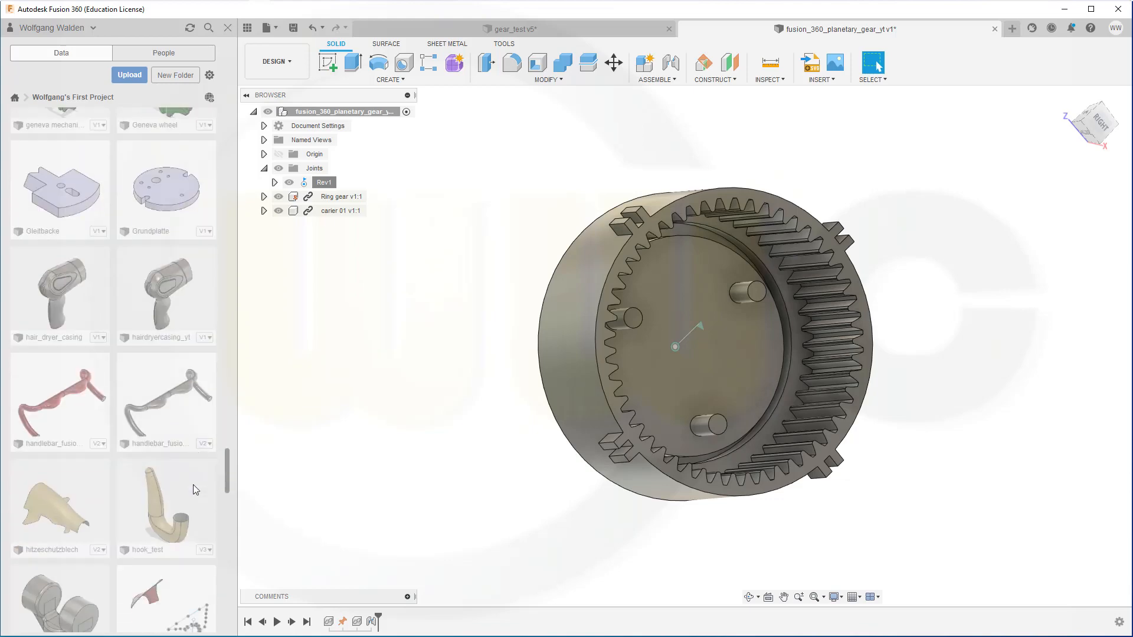
{"action": "scroll", "coordinate": [177, 478], "scroll_direction": "down", "scroll_amount": 15}
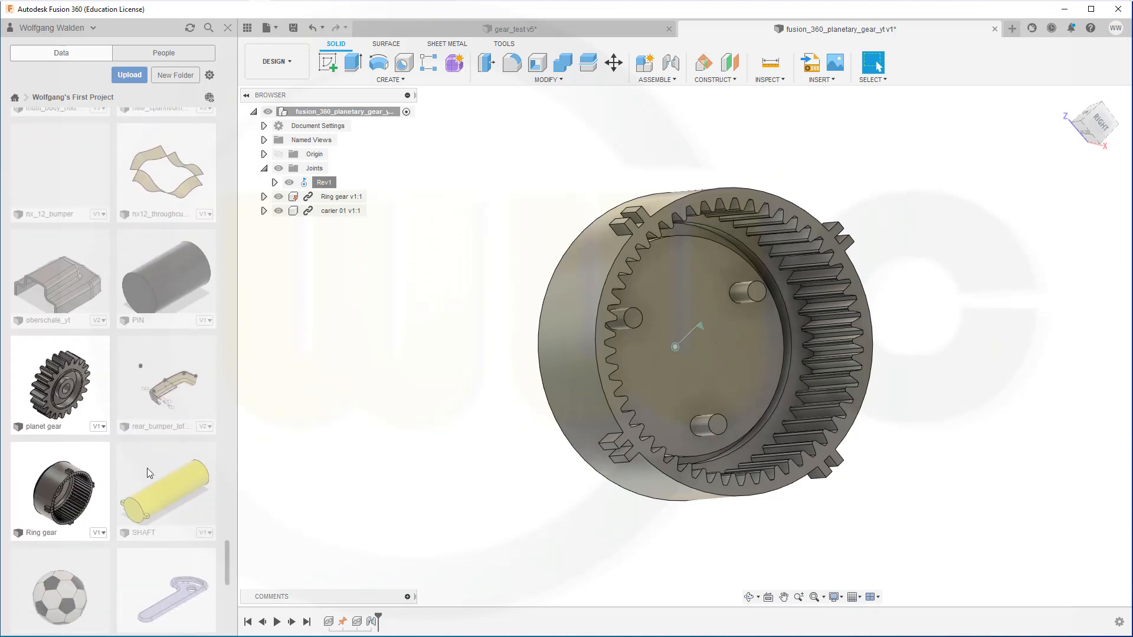
{"action": "left_click", "coordinate": [65, 397]}
{"action": "left_click_drag", "start_coordinate": [108, 381], "coordinate": [406, 317]}
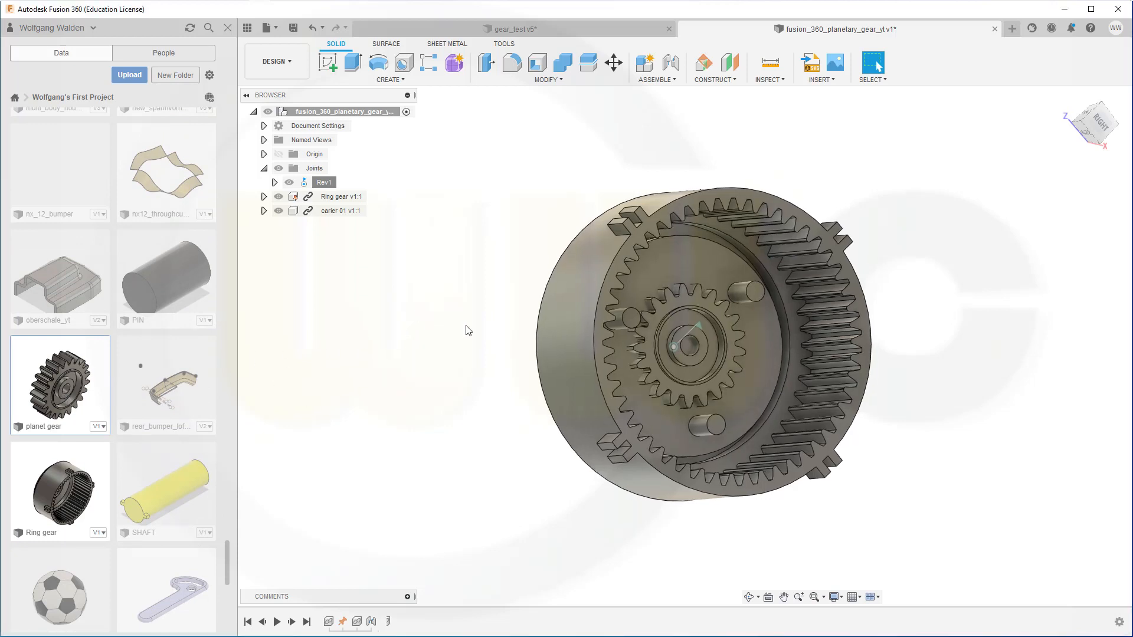
{"action": "left_click", "coordinate": [1063, 380]}
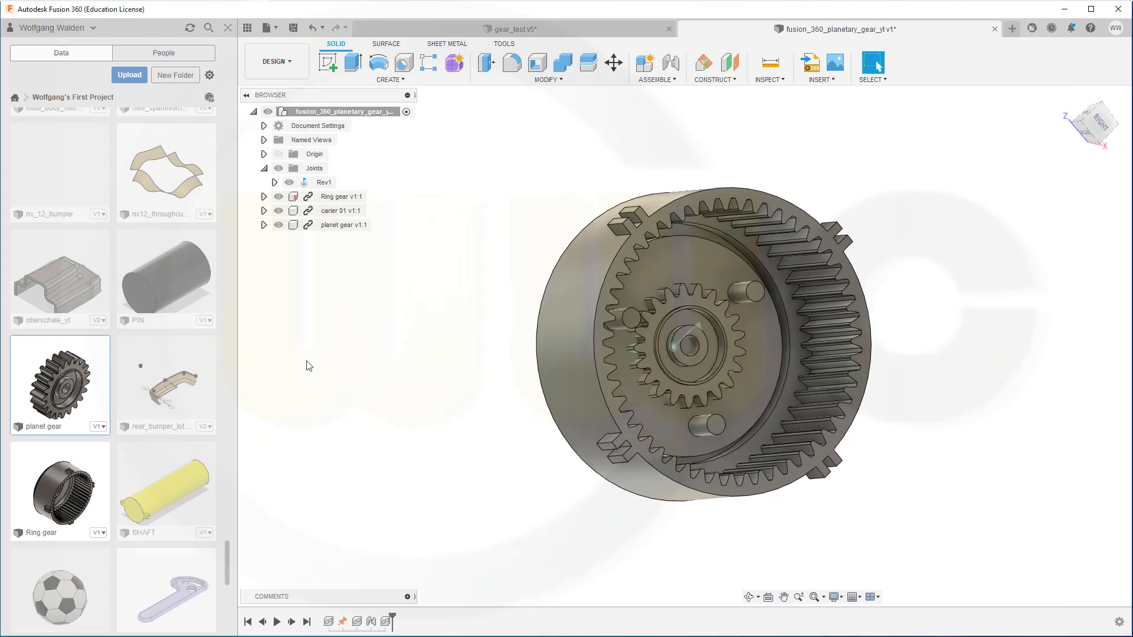
{"action": "left_click_drag", "start_coordinate": [47, 387], "coordinate": [519, 324]}
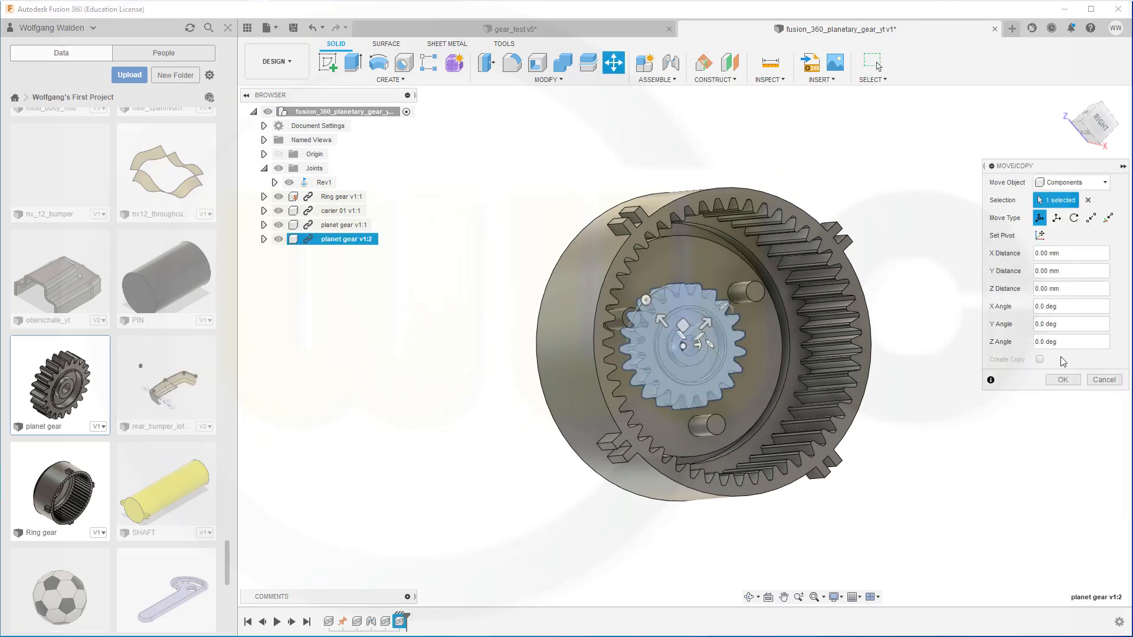
{"action": "left_click", "coordinate": [1062, 380]}
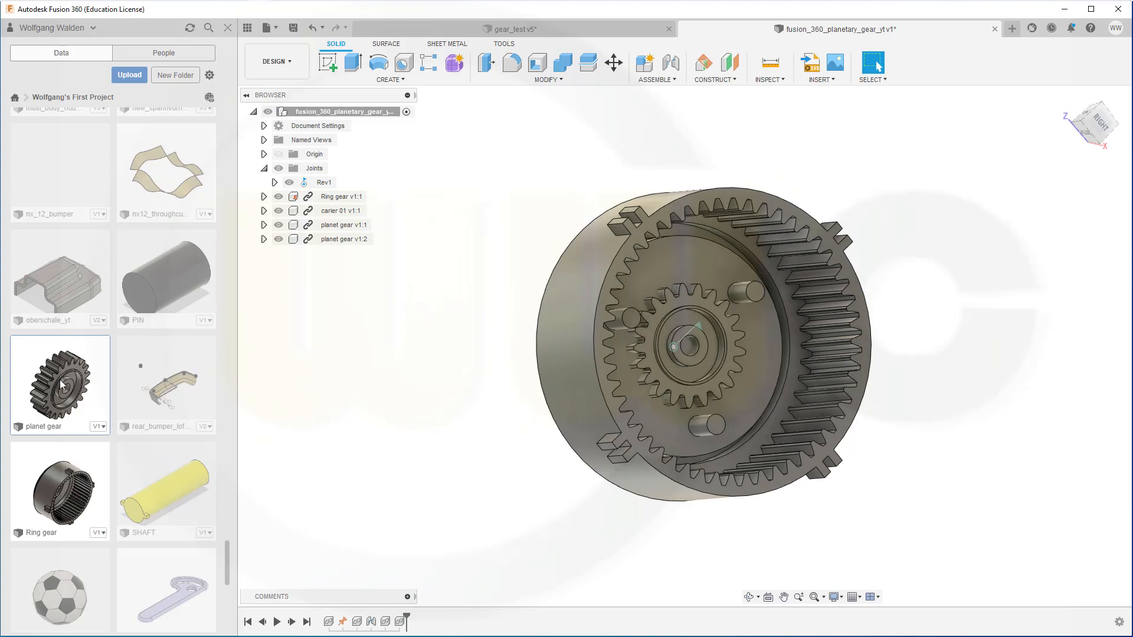
{"action": "left_click_drag", "start_coordinate": [59, 380], "coordinate": [485, 320]}
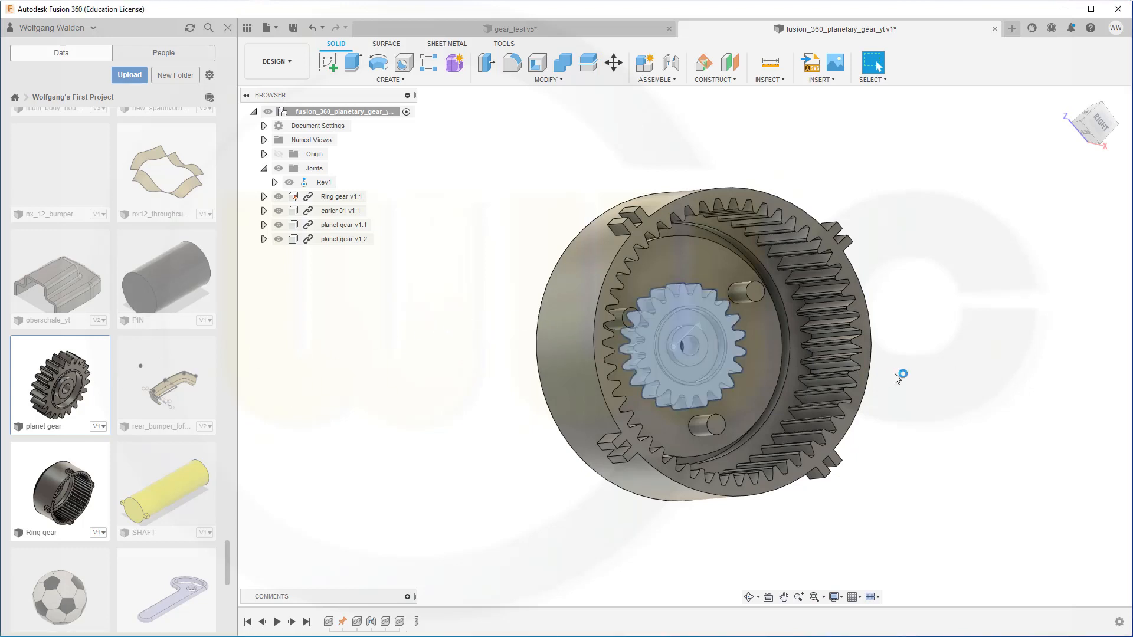
{"action": "left_click", "coordinate": [1063, 380]}
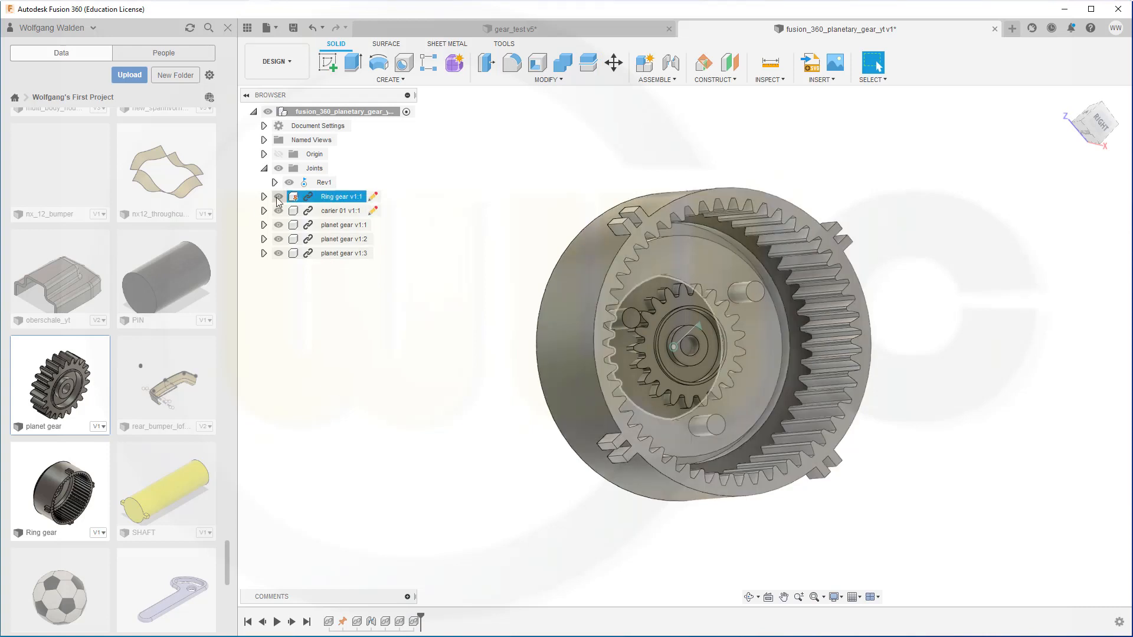
Hide the ring gear and move the three planet gears apart, clear of the carrier's pins.
{"action": "left_click", "coordinate": [279, 196]}
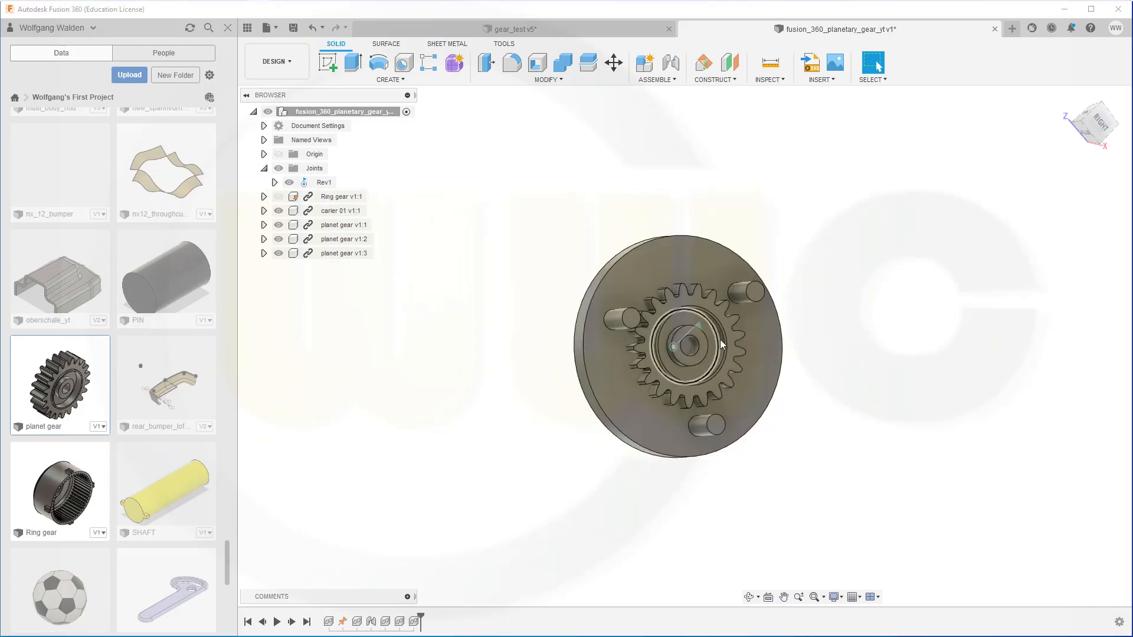
{"action": "left_click_drag", "start_coordinate": [732, 342], "coordinate": [917, 329]}
{"action": "left_click_drag", "start_coordinate": [728, 363], "coordinate": [885, 204]}
{"action": "middle_click_drag", "start_coordinate": [495, 294], "coordinate": [632, 264], "text": "shift"}
{"action": "left_click_drag", "start_coordinate": [632, 264], "coordinate": [673, 142]}
{"action": "left_click_drag", "start_coordinate": [786, 271], "coordinate": [826, 176]}
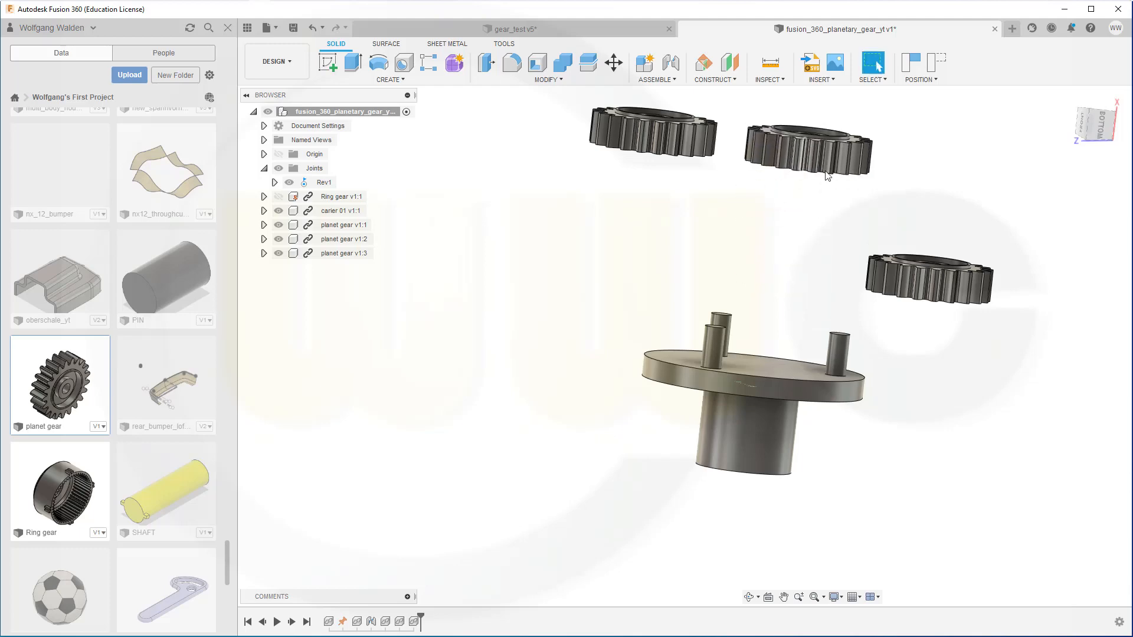
{"action": "left_click_drag", "start_coordinate": [935, 286], "coordinate": [960, 180]}
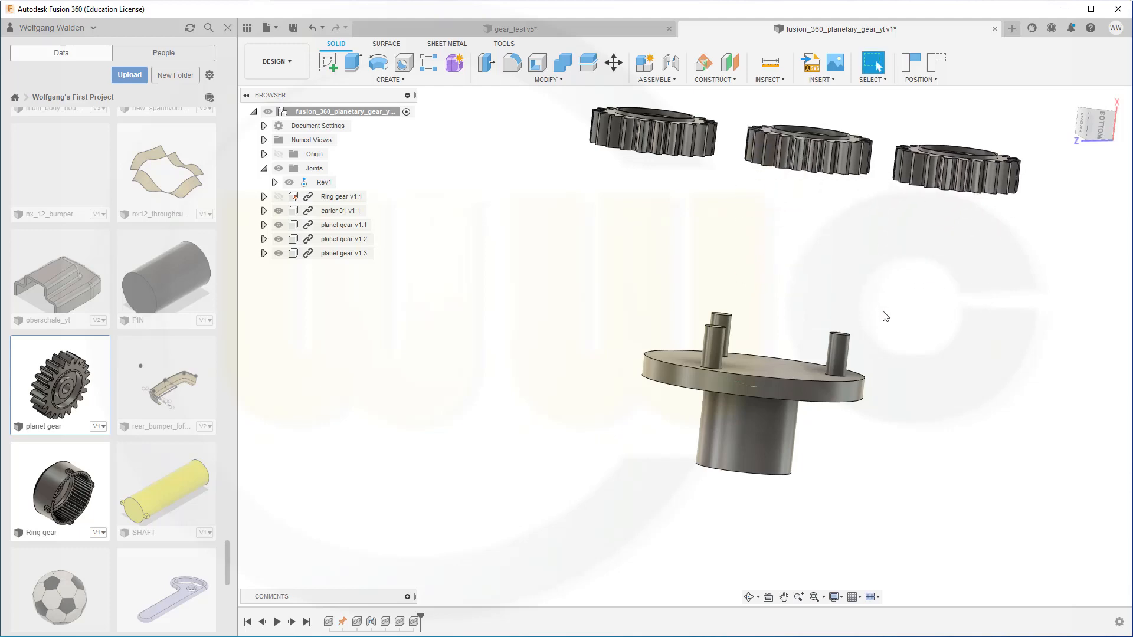
Create a revolute joint between the bore of one planet gear and the base of a carrier pin.
{"action": "middle_click_drag", "start_coordinate": [804, 299], "coordinate": [780, 266], "text": "shift"}
{"action": "scroll", "coordinate": [771, 176], "scroll_direction": "down", "scroll_amount": 2}
{"action": "scroll", "coordinate": [771, 163], "scroll_direction": "up", "scroll_amount": 4}
{"action": "scroll", "coordinate": [774, 167], "scroll_direction": "down", "scroll_amount": 3}
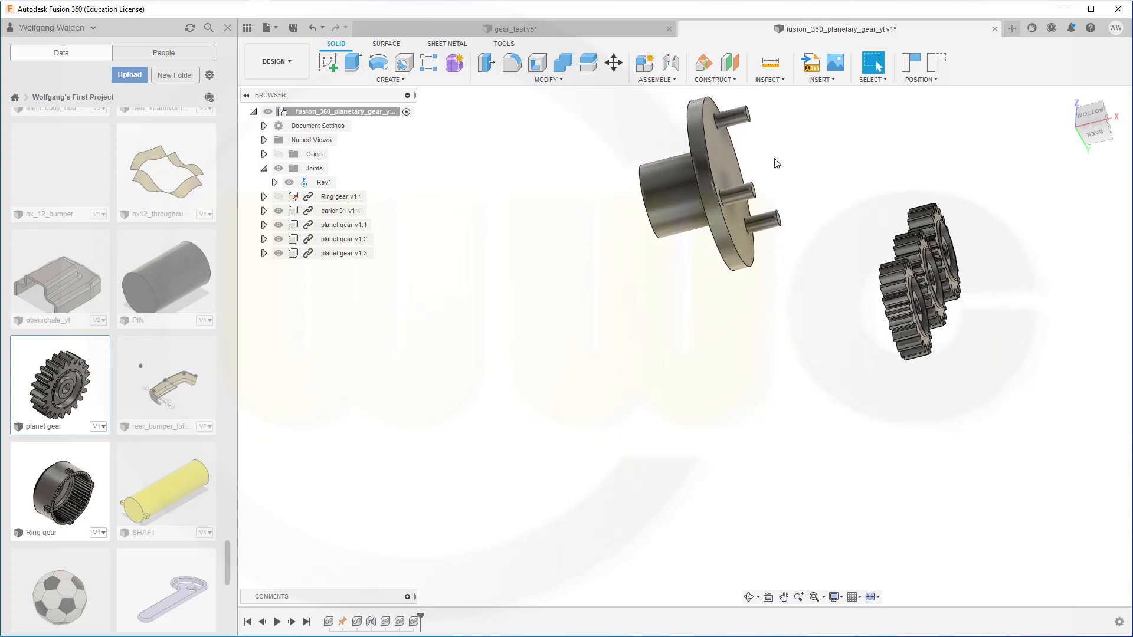
{"action": "middle_click_drag", "start_coordinate": [760, 204], "coordinate": [743, 314]}
{"action": "scroll", "coordinate": [723, 317], "scroll_direction": "down", "scroll_amount": 2}
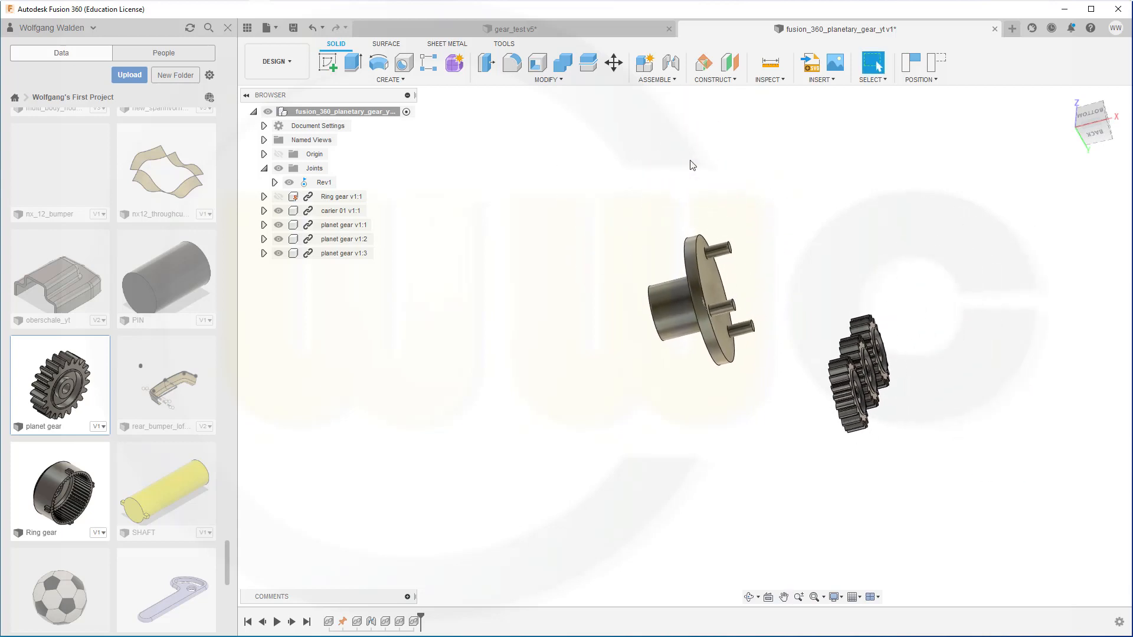
{"action": "left_click", "coordinate": [671, 69]}
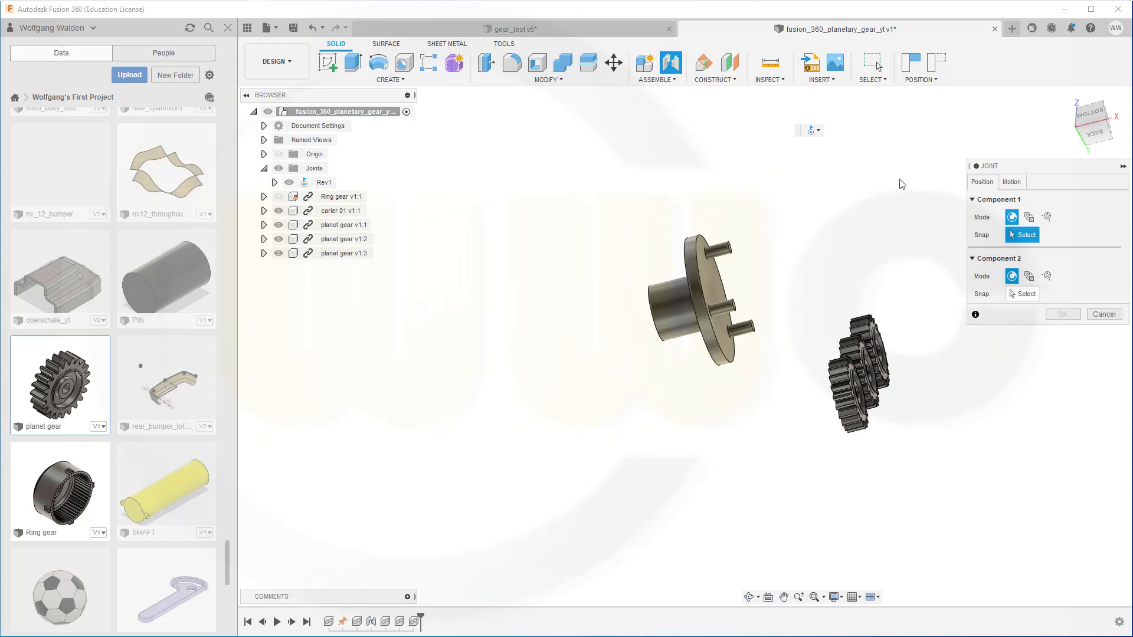
{"action": "left_click", "coordinate": [1011, 183]}
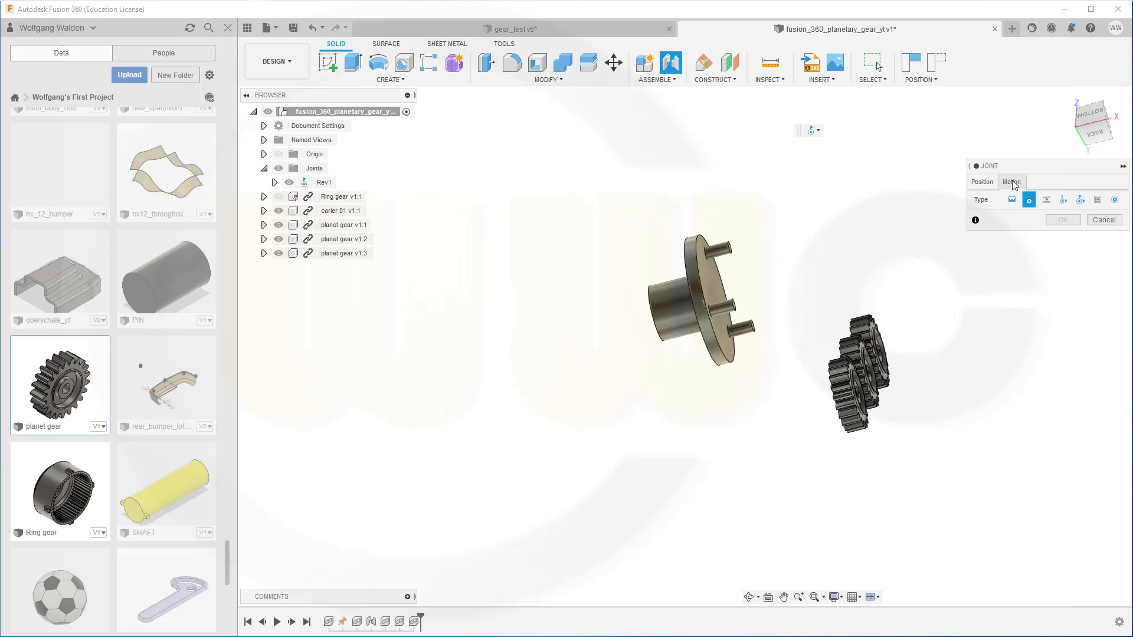
{"action": "left_click", "coordinate": [982, 182]}
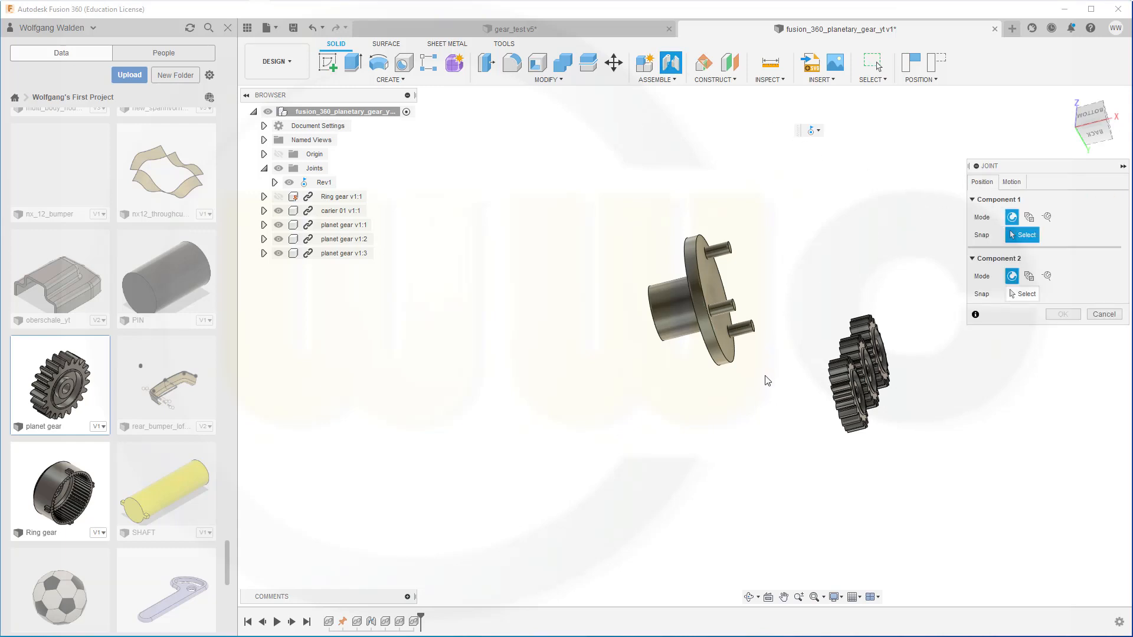
{"action": "middle_click_drag", "start_coordinate": [767, 381], "coordinate": [821, 432], "text": "shift"}
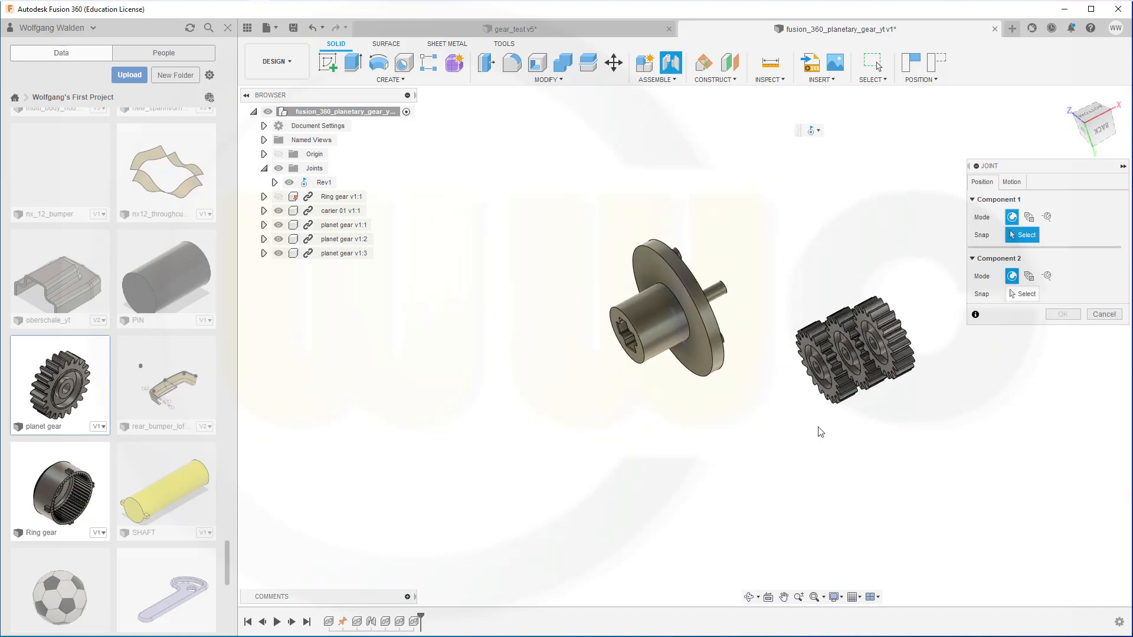
{"action": "scroll", "coordinate": [821, 432], "scroll_direction": "up", "scroll_amount": 5}
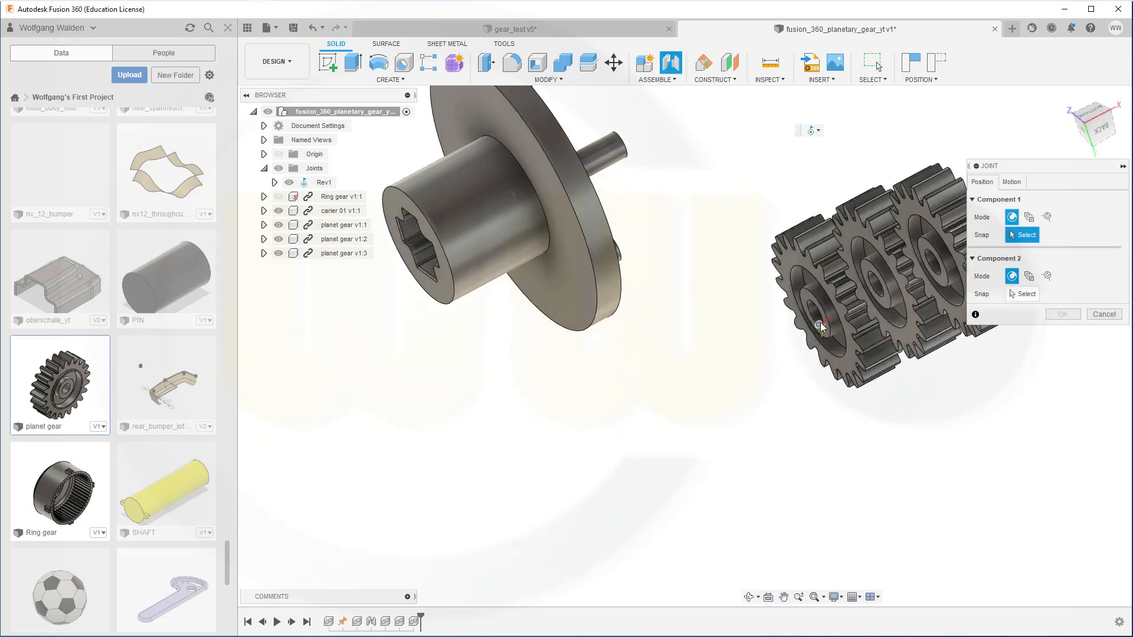
{"action": "left_click", "coordinate": [823, 319]}
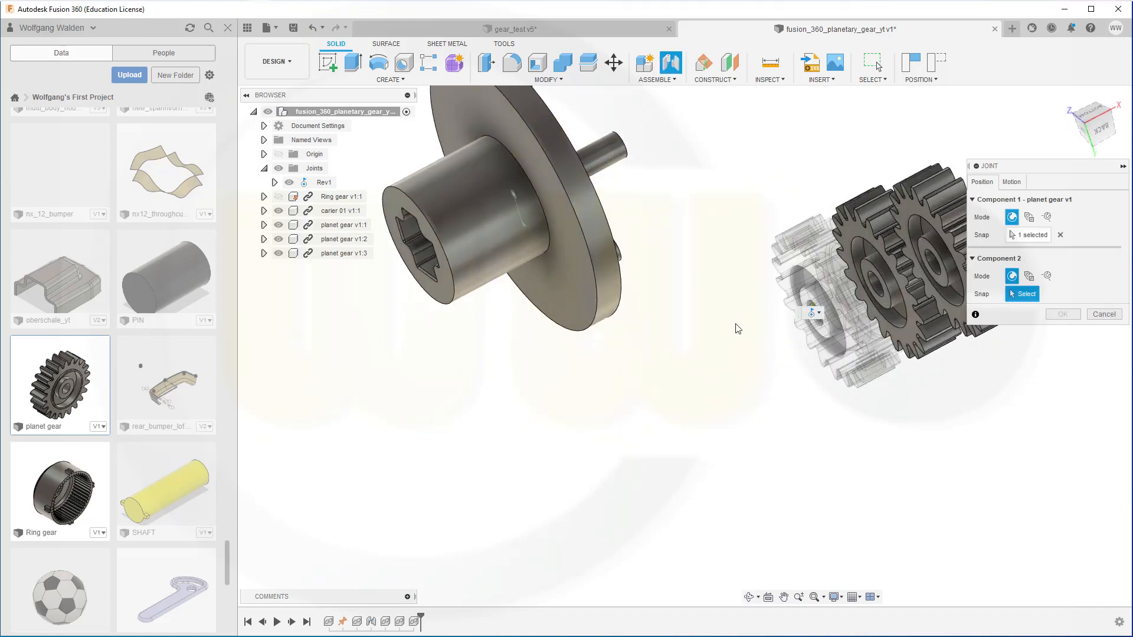
{"action": "middle_click_drag", "start_coordinate": [739, 290], "coordinate": [691, 271], "text": "shift"}
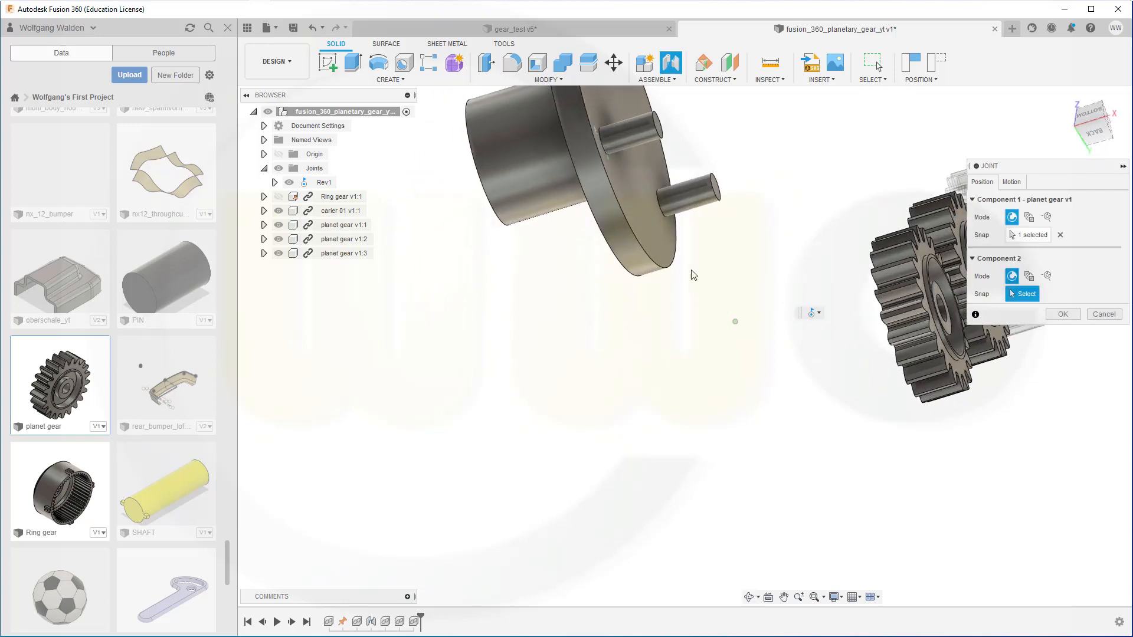
{"action": "left_click", "coordinate": [665, 216]}
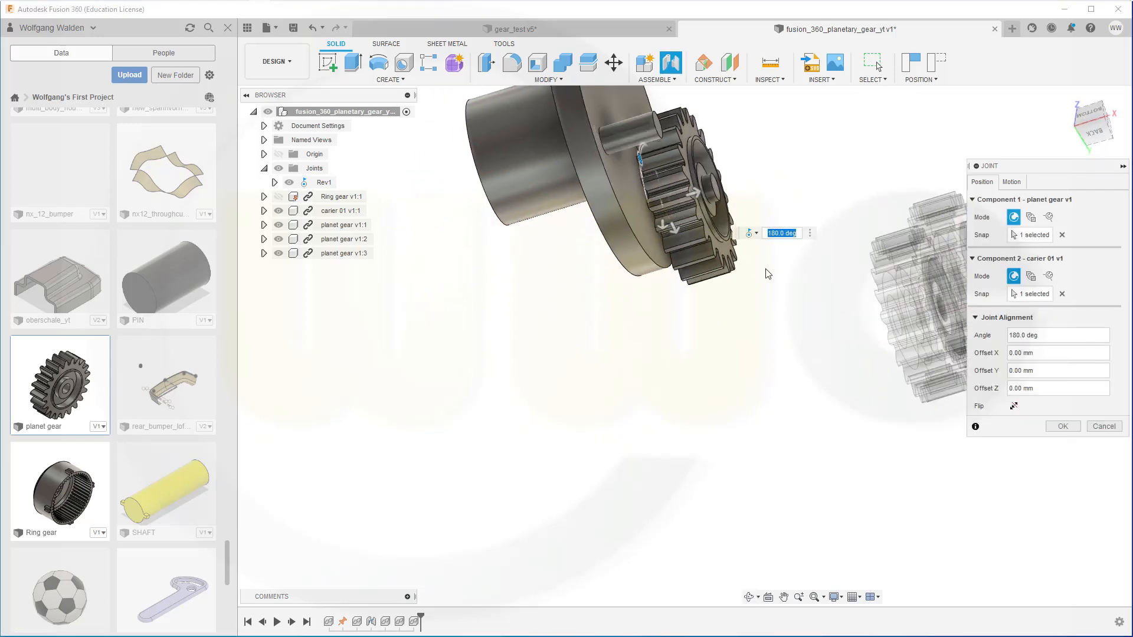
{"action": "left_click", "coordinate": [1063, 426]}
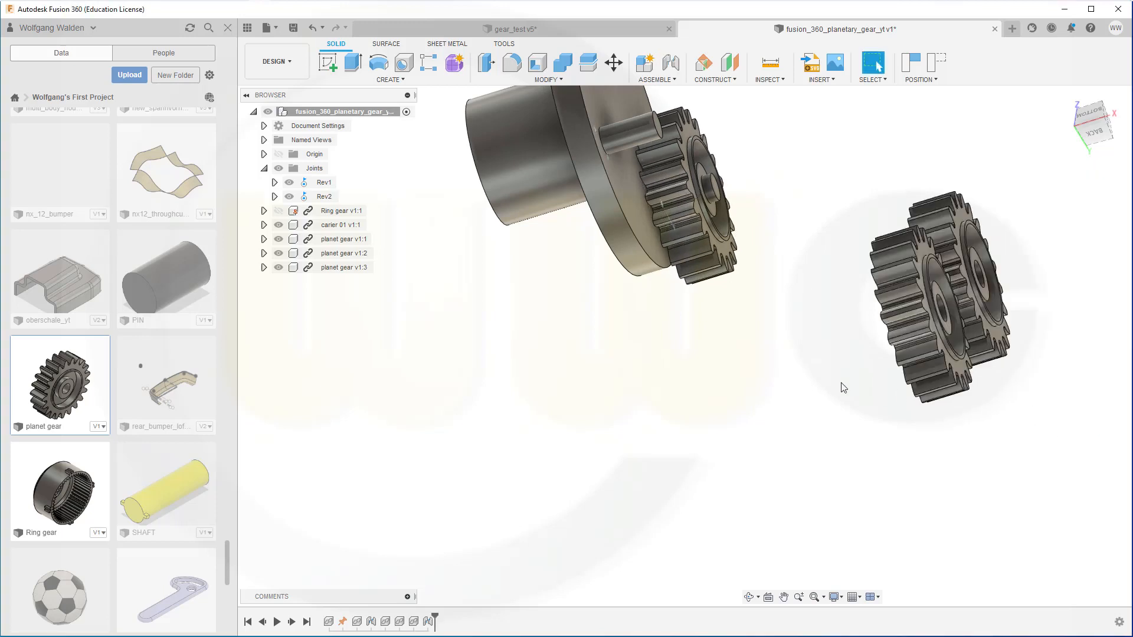
Create a revolute joint between a second planet gear's bore and the base of another free carrier pin.
{"action": "right_click", "coordinate": [808, 385]}
{"action": "left_click", "coordinate": [805, 345]}
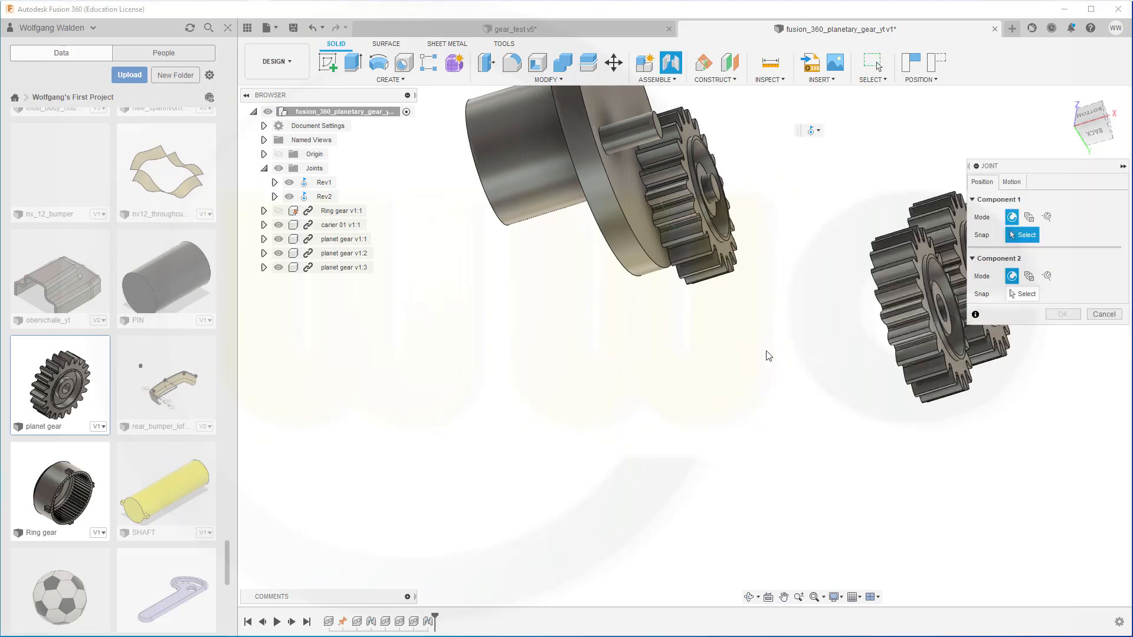
{"action": "middle_click_drag", "start_coordinate": [763, 353], "coordinate": [812, 322], "text": "shift"}
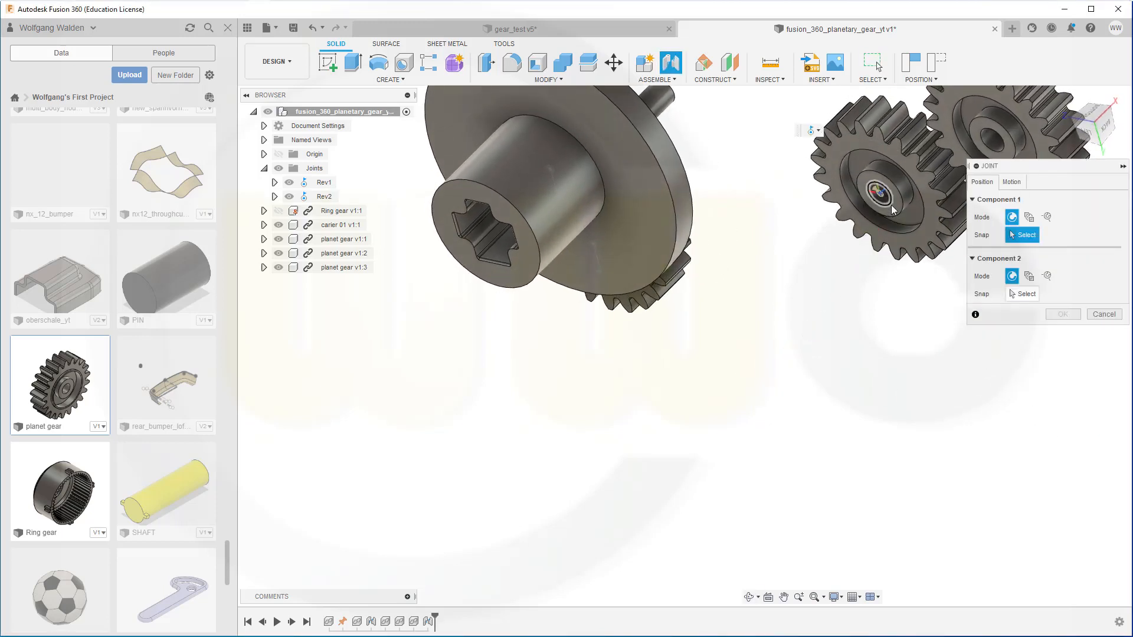
{"action": "left_click", "coordinate": [880, 193]}
{"action": "scroll", "coordinate": [770, 295], "scroll_direction": "down", "scroll_amount": 3}
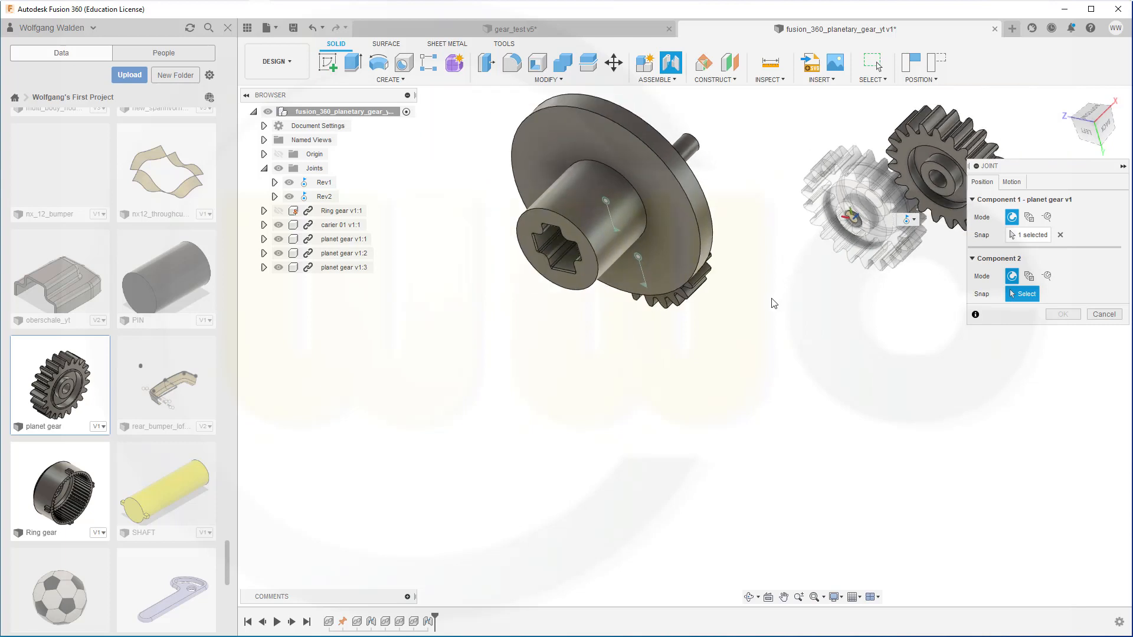
{"action": "middle_click_drag", "start_coordinate": [760, 233], "coordinate": [700, 265], "text": "shift"}
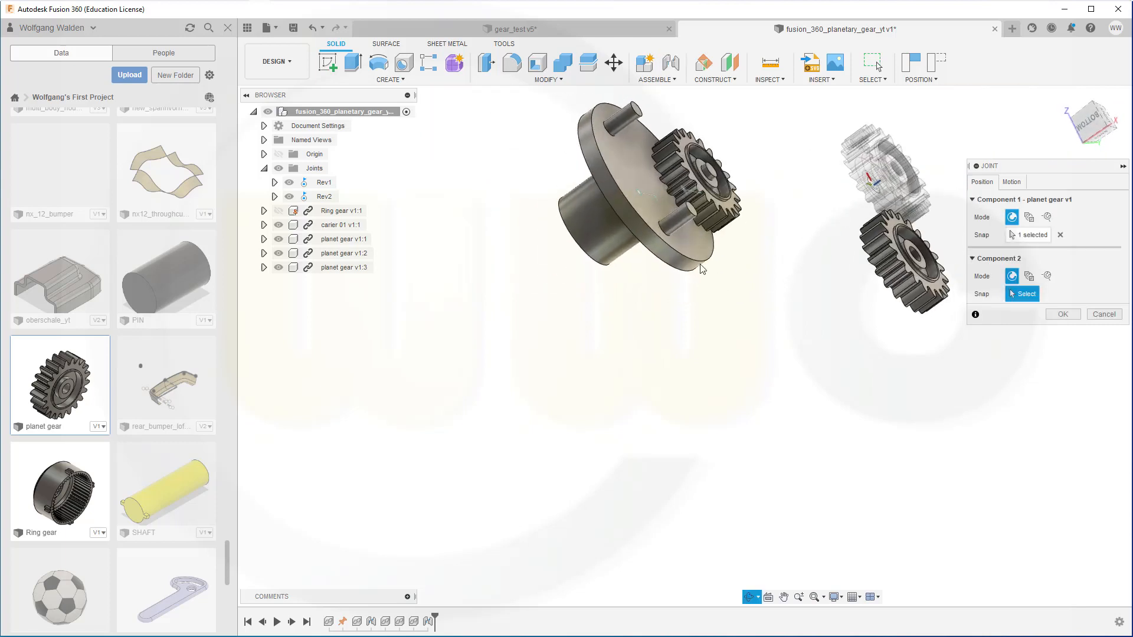
{"action": "left_click", "coordinate": [667, 239]}
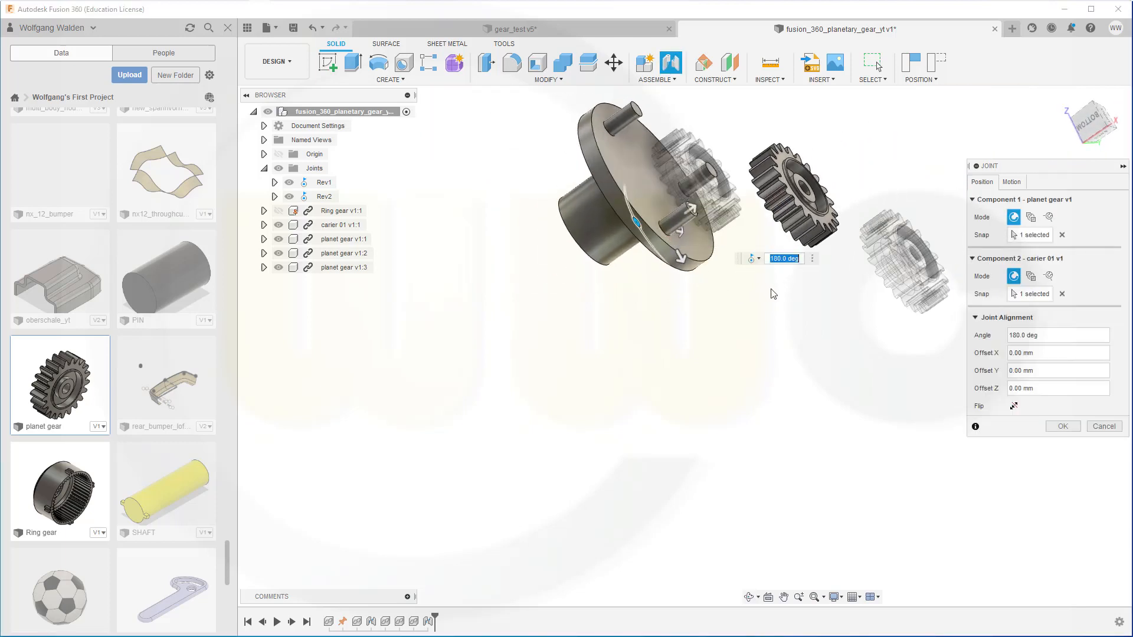
{"action": "left_click", "coordinate": [1062, 426]}
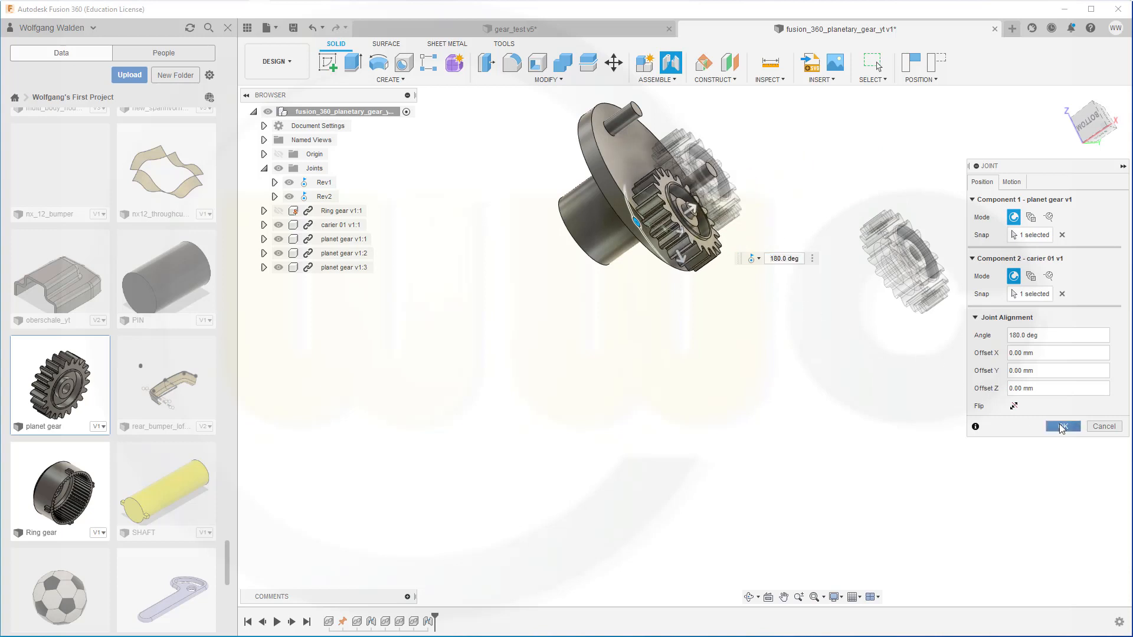
Create a revolute joint between the last loose planet gear's bore and the base of the remaining carrier pin.
{"action": "right_click", "coordinate": [795, 357]}
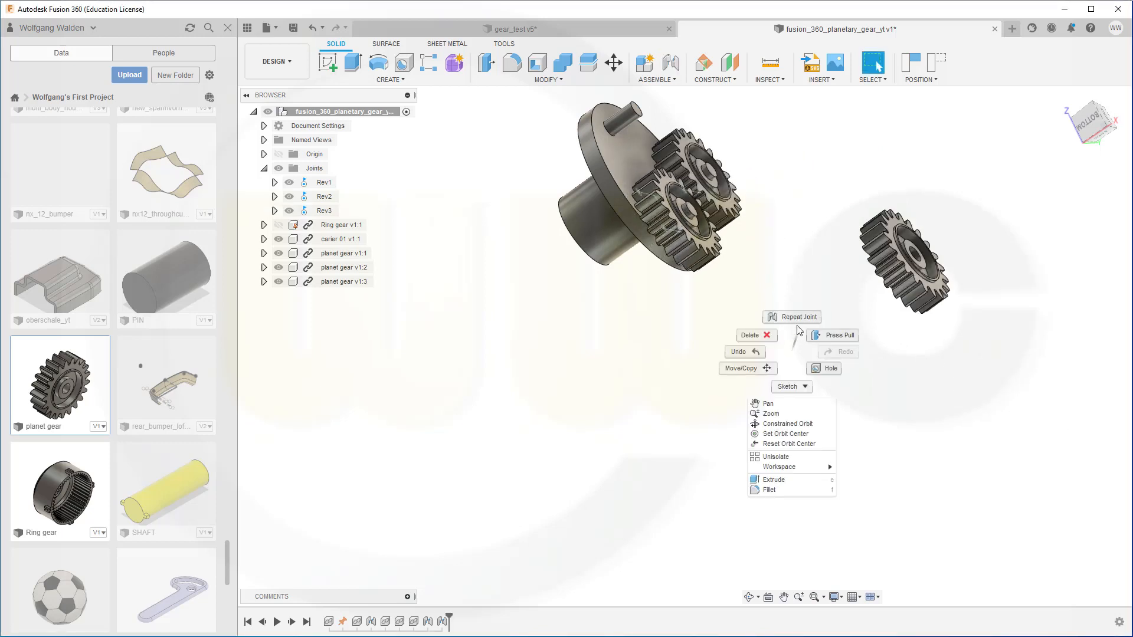
{"action": "left_click", "coordinate": [793, 319]}
{"action": "middle_click_drag", "start_coordinate": [787, 319], "coordinate": [873, 313], "text": "shift"}
{"action": "left_click", "coordinate": [893, 302]}
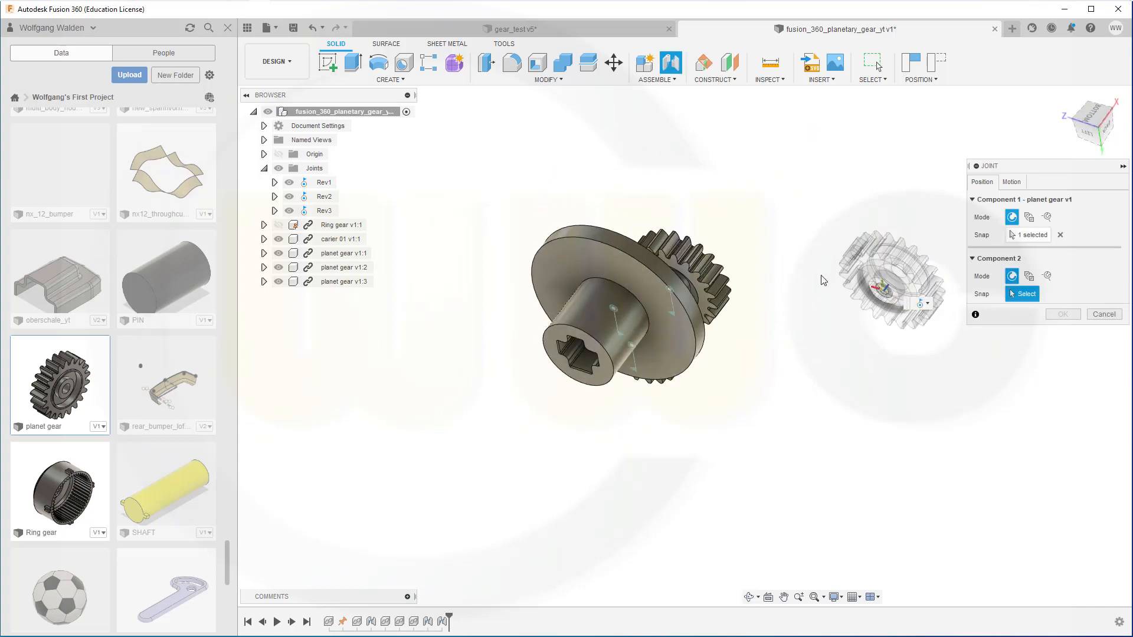
{"action": "middle_click_drag", "start_coordinate": [822, 278], "coordinate": [596, 246], "text": "shift"}
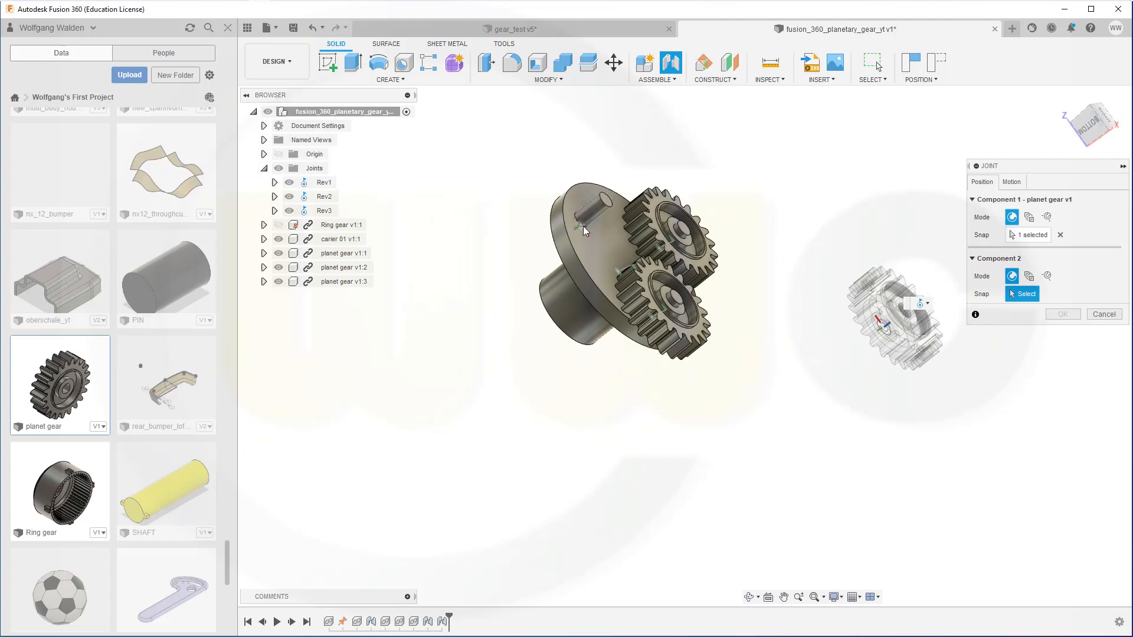
{"action": "scroll", "coordinate": [591, 232], "scroll_direction": "up", "scroll_amount": 5}
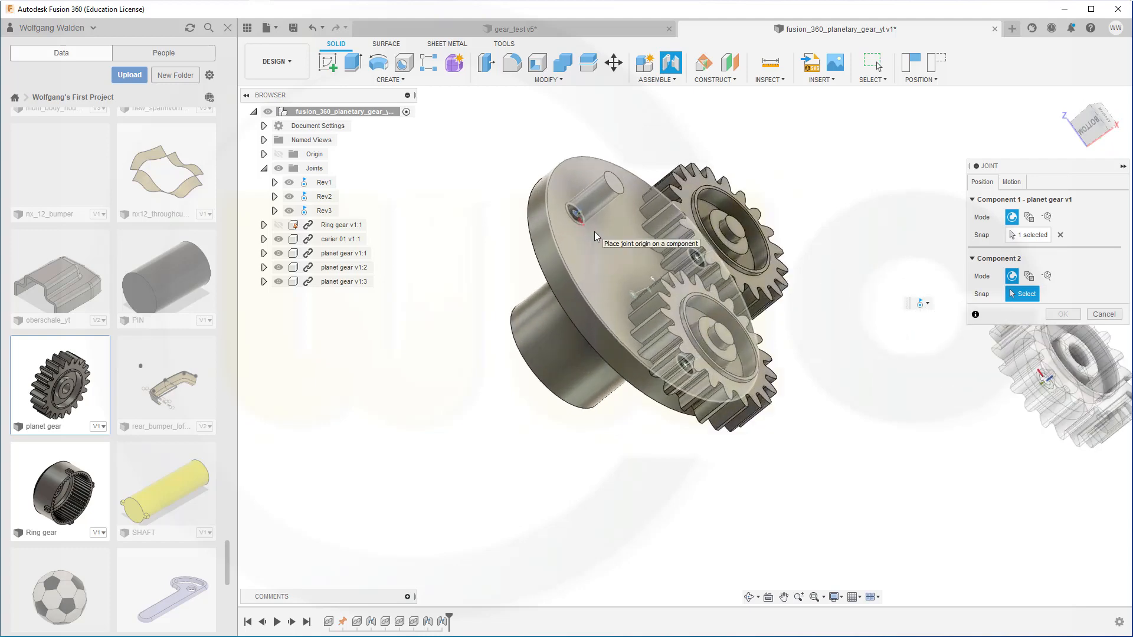
{"action": "left_click", "coordinate": [568, 220]}
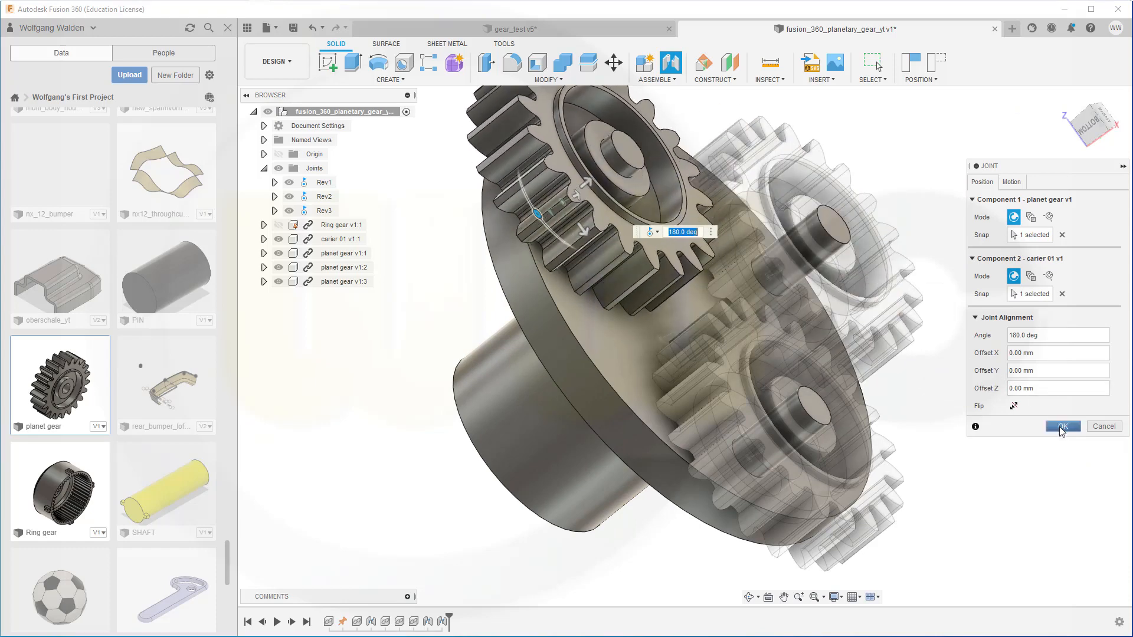
{"action": "left_click", "coordinate": [1060, 425]}
{"action": "scroll", "coordinate": [989, 351], "scroll_direction": "down", "scroll_amount": 2}
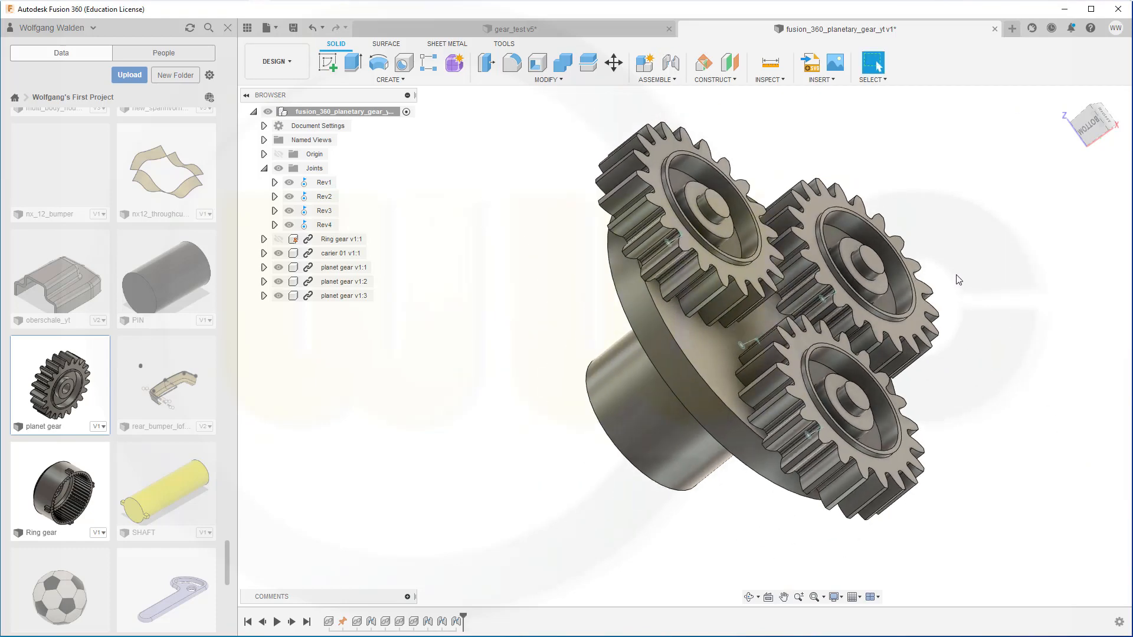
Create a motion link between joints Rev1 and Rev2 with angles of 1 deg and 2 deg.
{"action": "middle_click_drag", "start_coordinate": [958, 280], "coordinate": [967, 316], "text": "shift"}
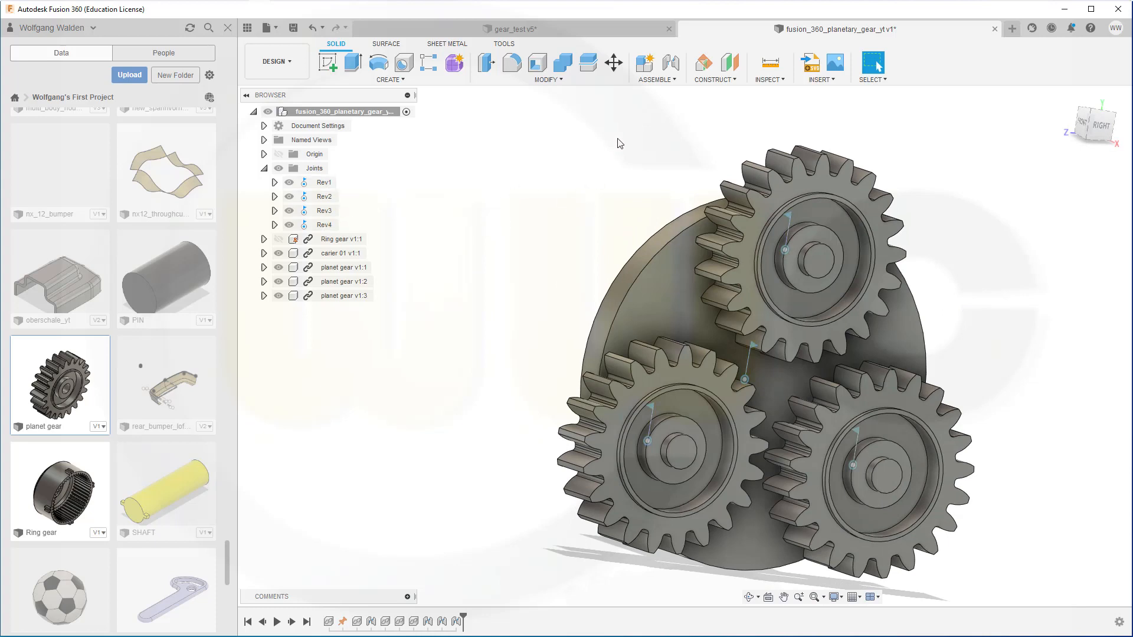
{"action": "left_click", "coordinate": [672, 64]}
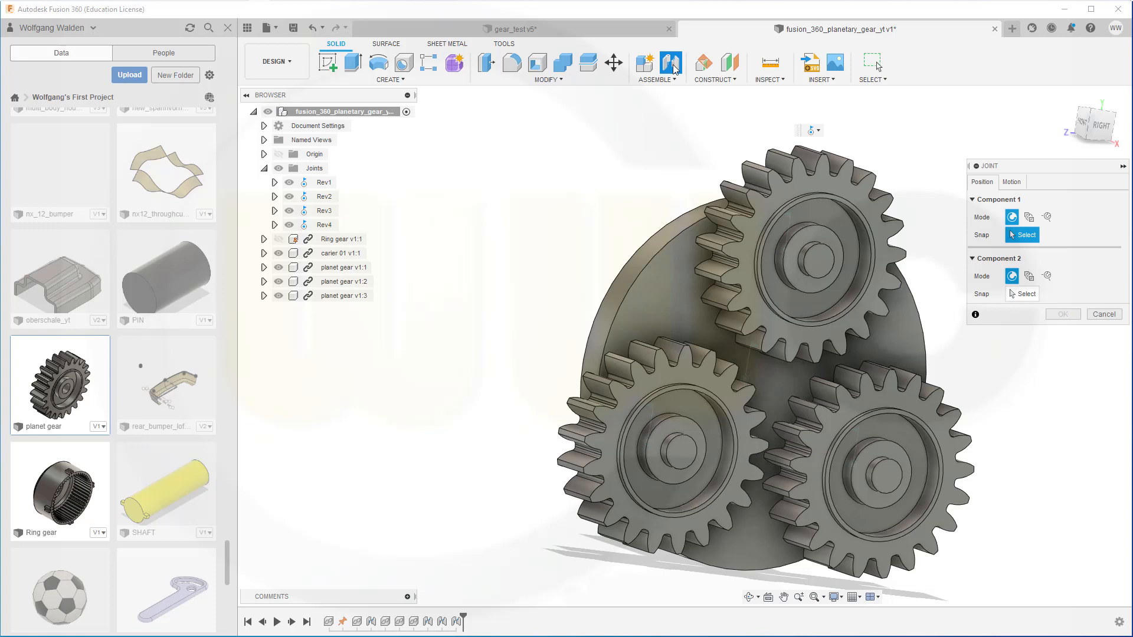
{"action": "left_click", "coordinate": [1104, 314]}
{"action": "left_click", "coordinate": [674, 80]}
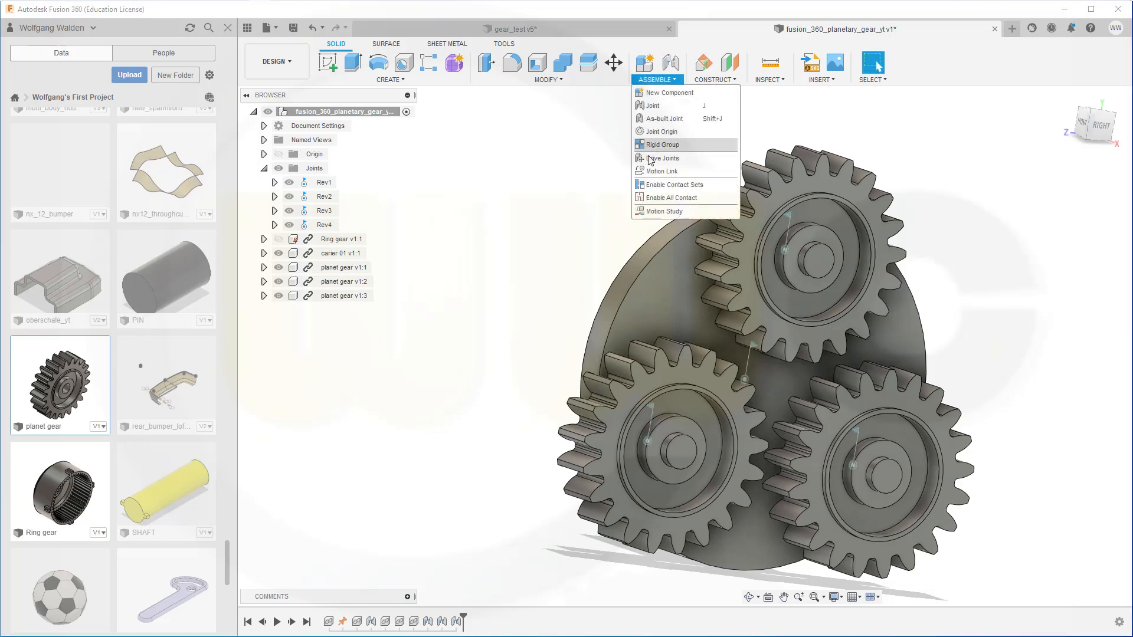
{"action": "left_click", "coordinate": [664, 177]}
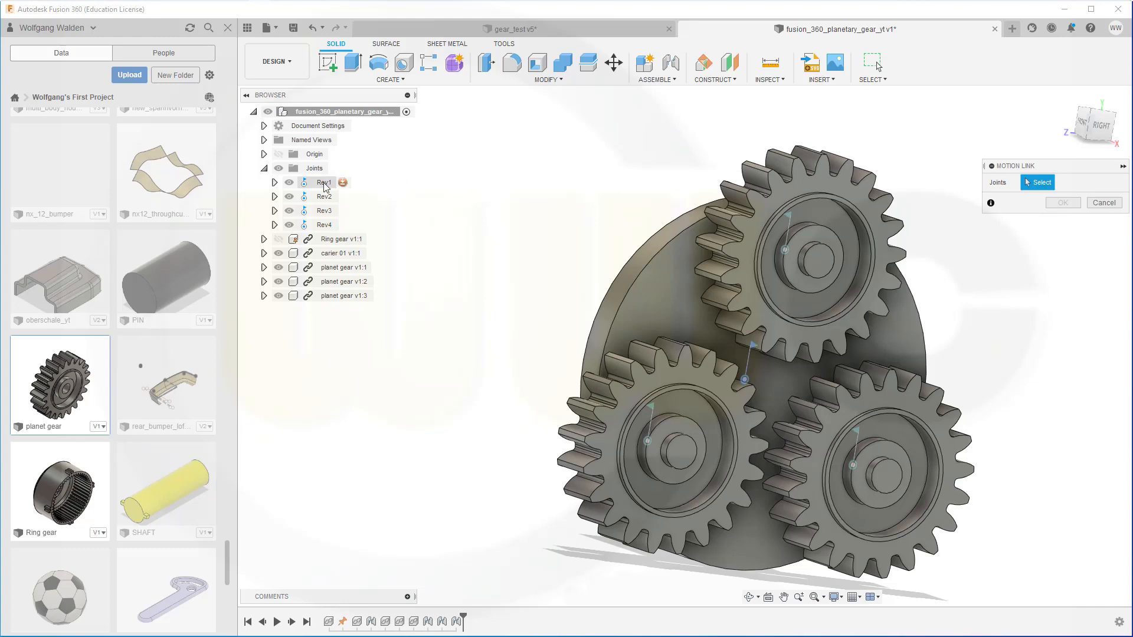
{"action": "left_click", "coordinate": [324, 184]}
{"action": "left_click", "coordinate": [325, 198]}
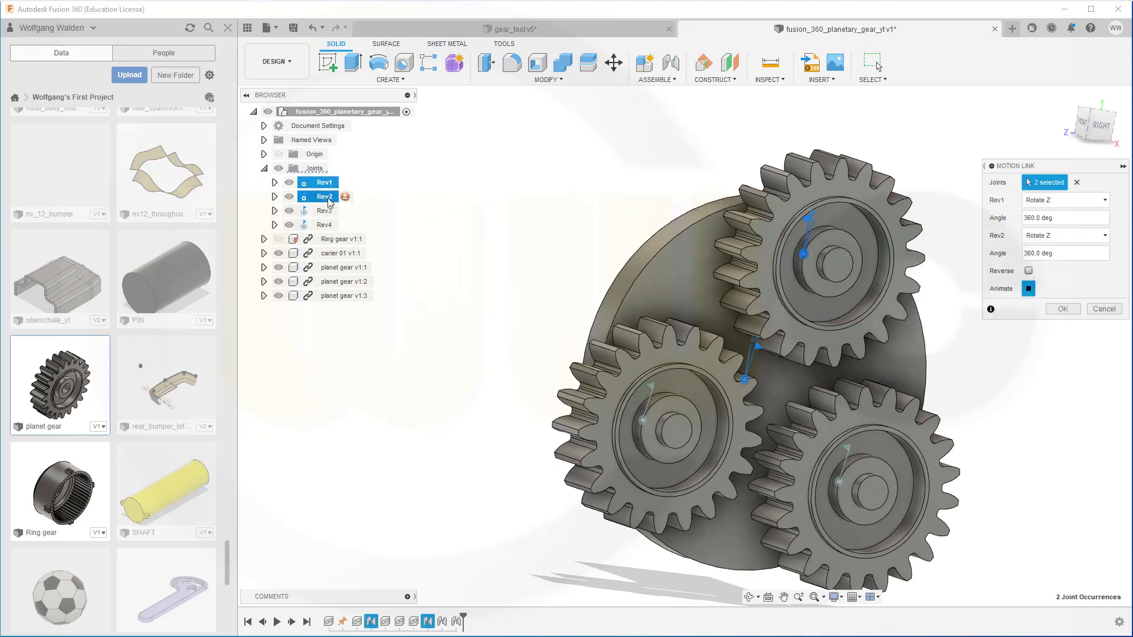
{"action": "left_click_drag", "start_coordinate": [1085, 221], "coordinate": [949, 221]}
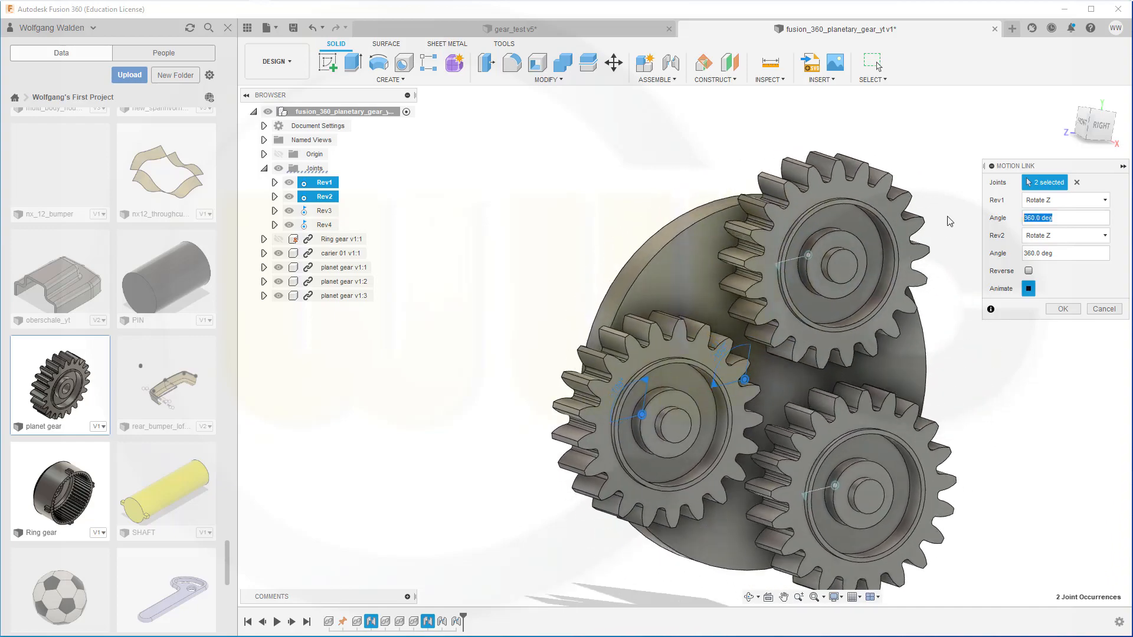
{"action": "type", "text": "1"}
{"action": "left_click_drag", "start_coordinate": [1058, 255], "coordinate": [1003, 254]}
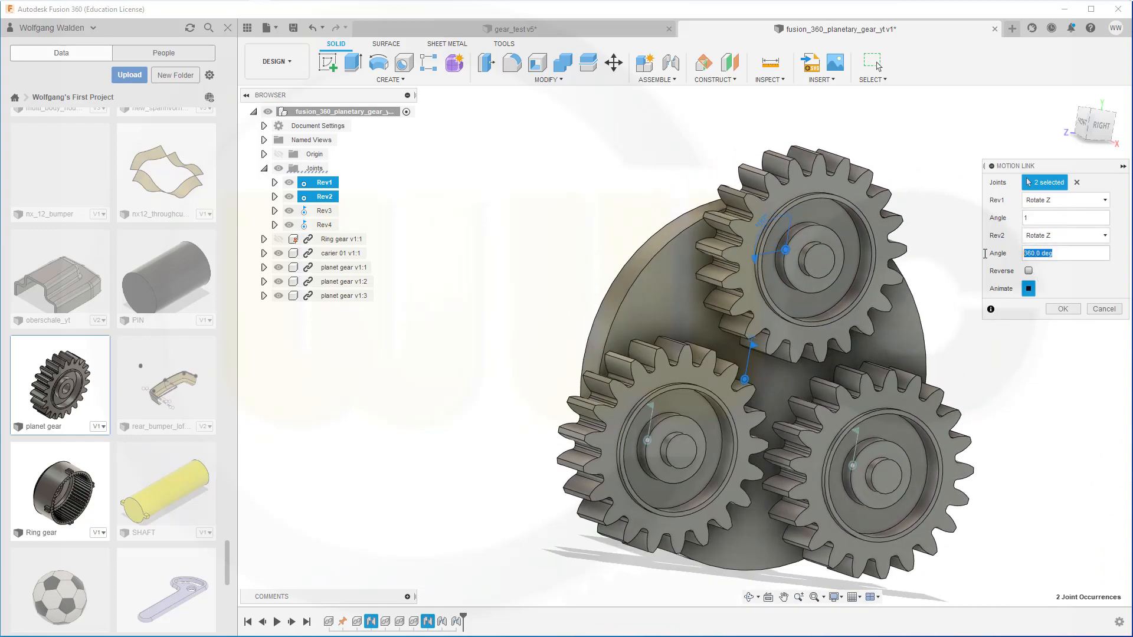
{"action": "type", "text": "2"}
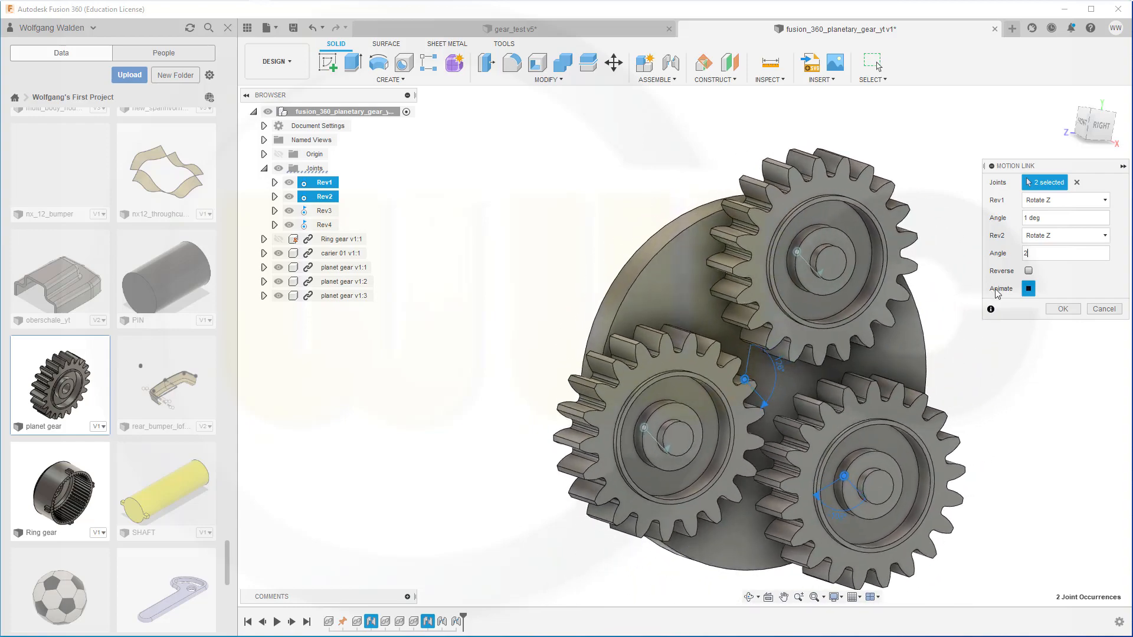
{"action": "left_click", "coordinate": [1062, 309]}
Create a motion link between joints Rev1 and Rev3 with angles of 1 deg and 2 deg.
{"action": "right_click", "coordinate": [1003, 256]}
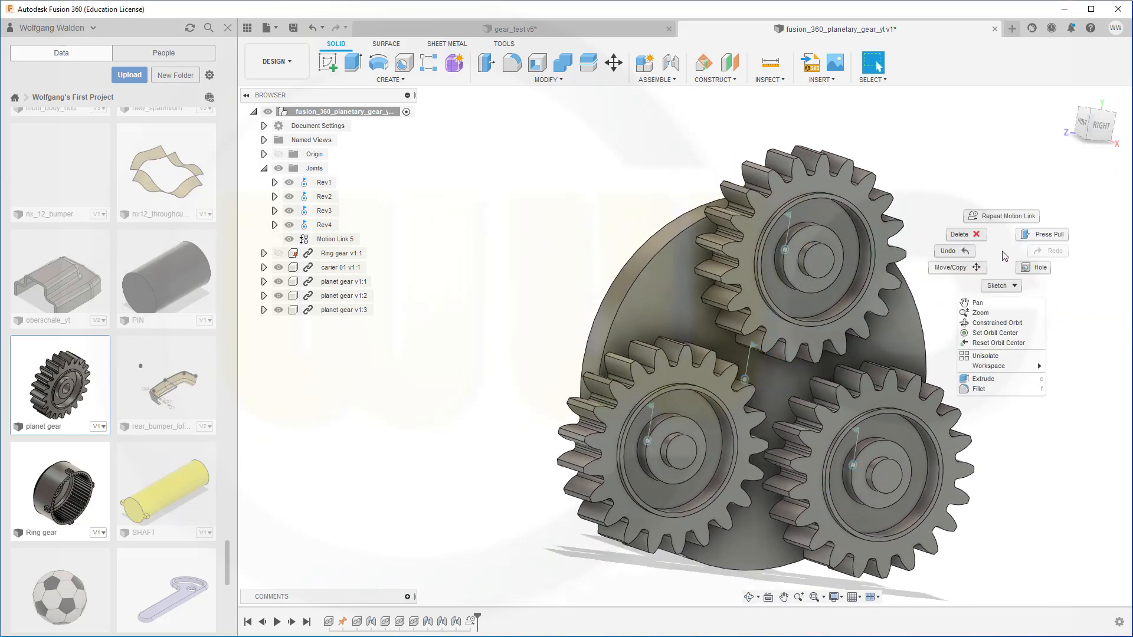
{"action": "left_click", "coordinate": [999, 221]}
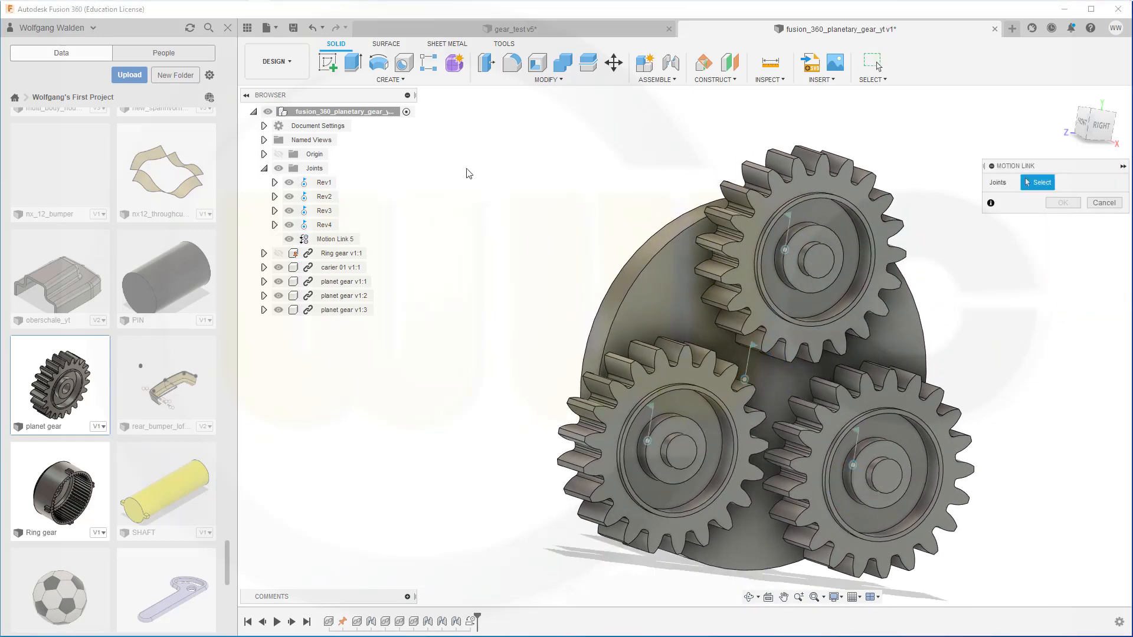
{"action": "left_click", "coordinate": [323, 182]}
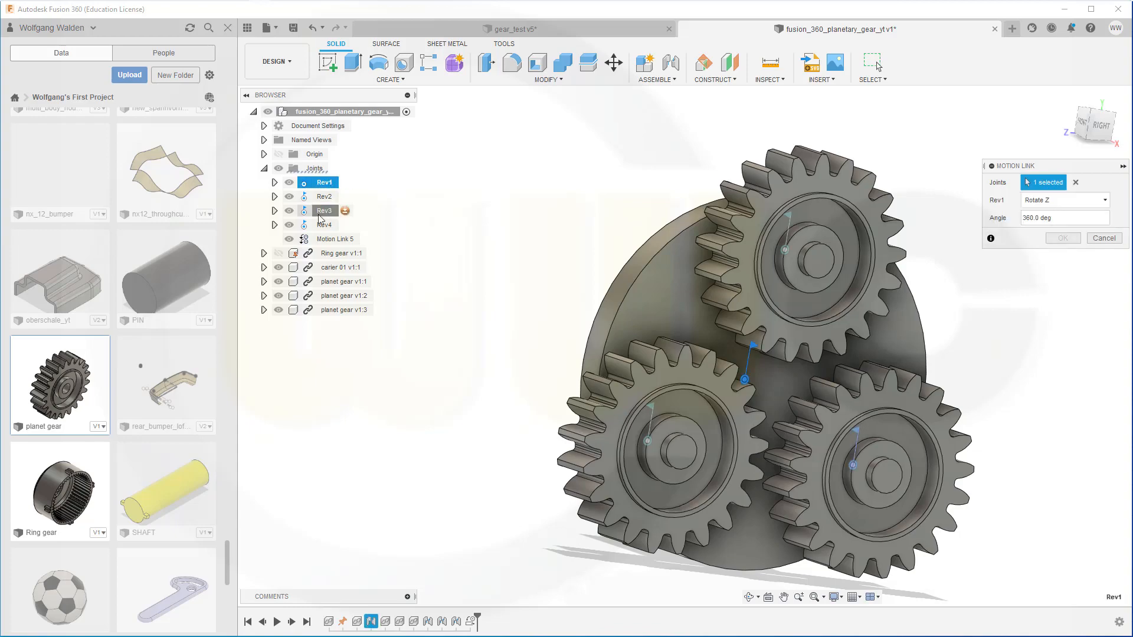
{"action": "left_click", "coordinate": [321, 213]}
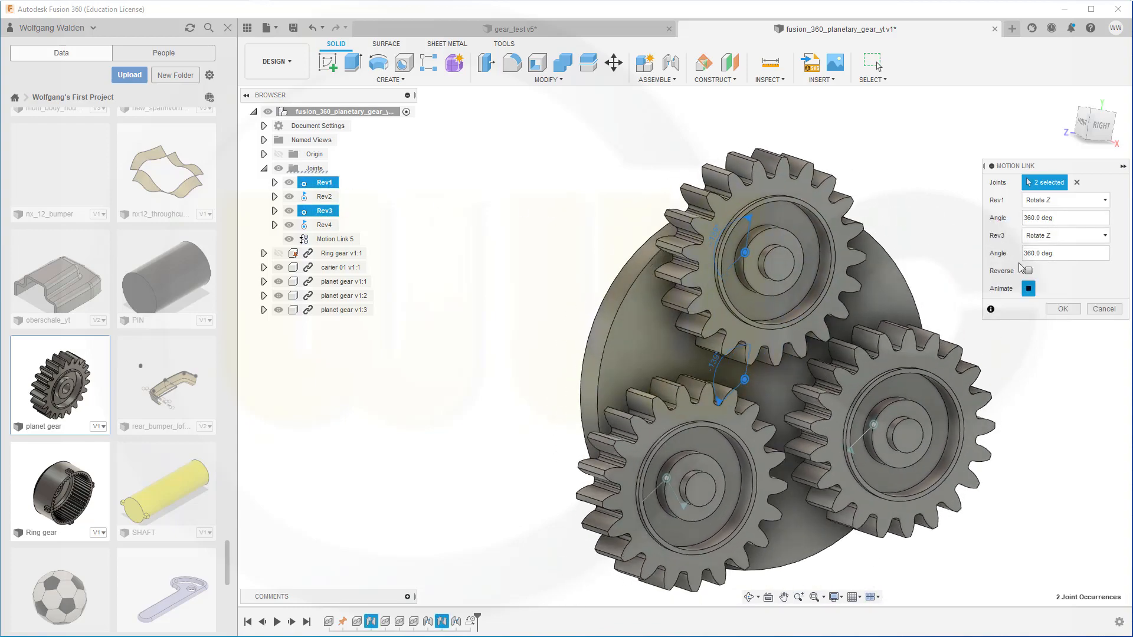
{"action": "left_click", "coordinate": [1069, 218]}
{"action": "type", "text": "1"}
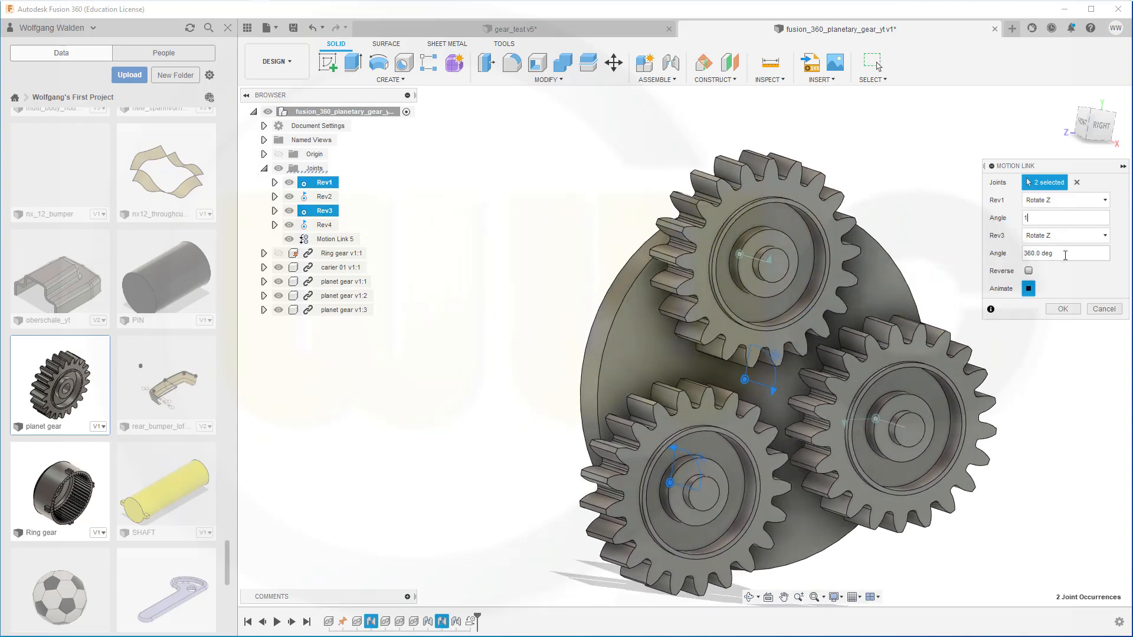
{"action": "left_click", "coordinate": [1066, 253]}
{"action": "type", "text": "2"}
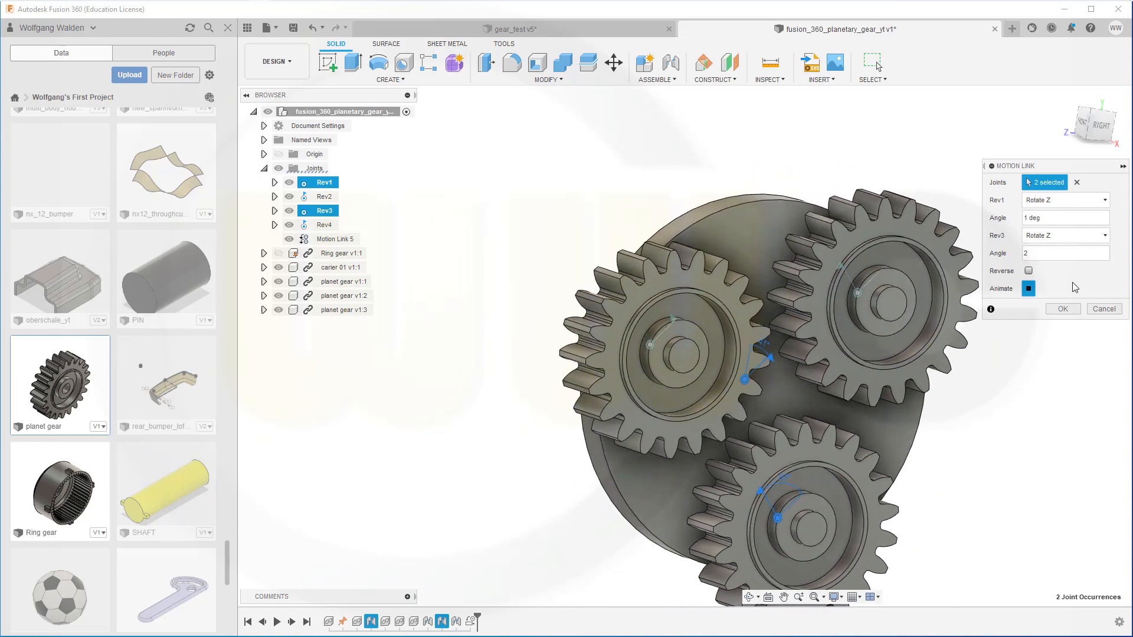
{"action": "left_click", "coordinate": [1063, 308]}
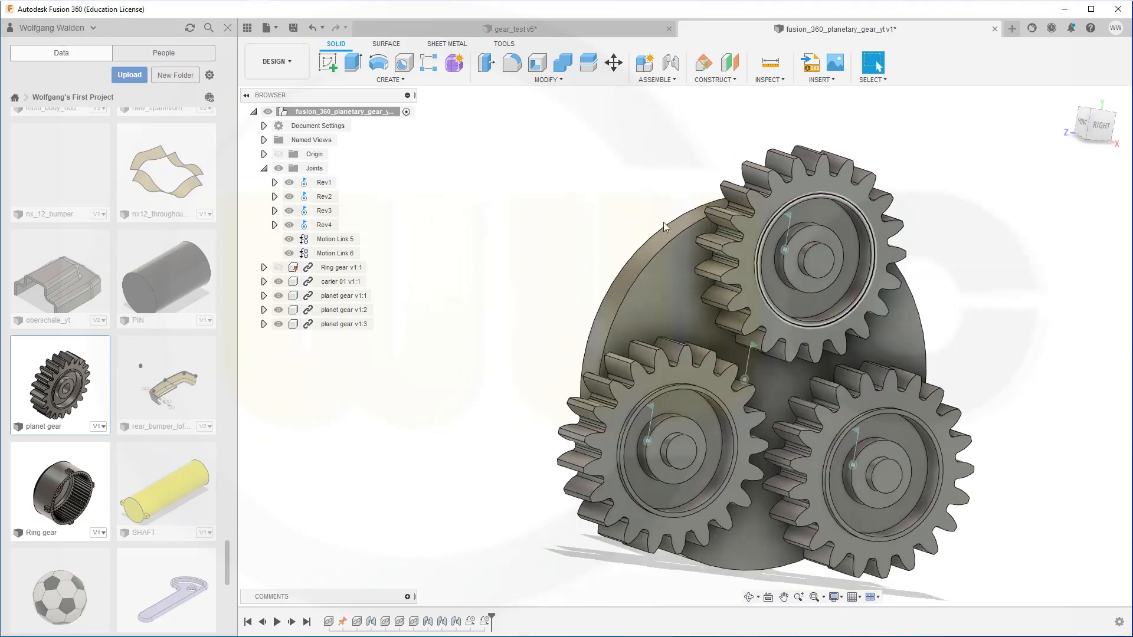
Create a motion link between joints Rev1 and Rev4 with angles of 1 deg and 2 deg.
{"action": "right_click", "coordinate": [500, 198]}
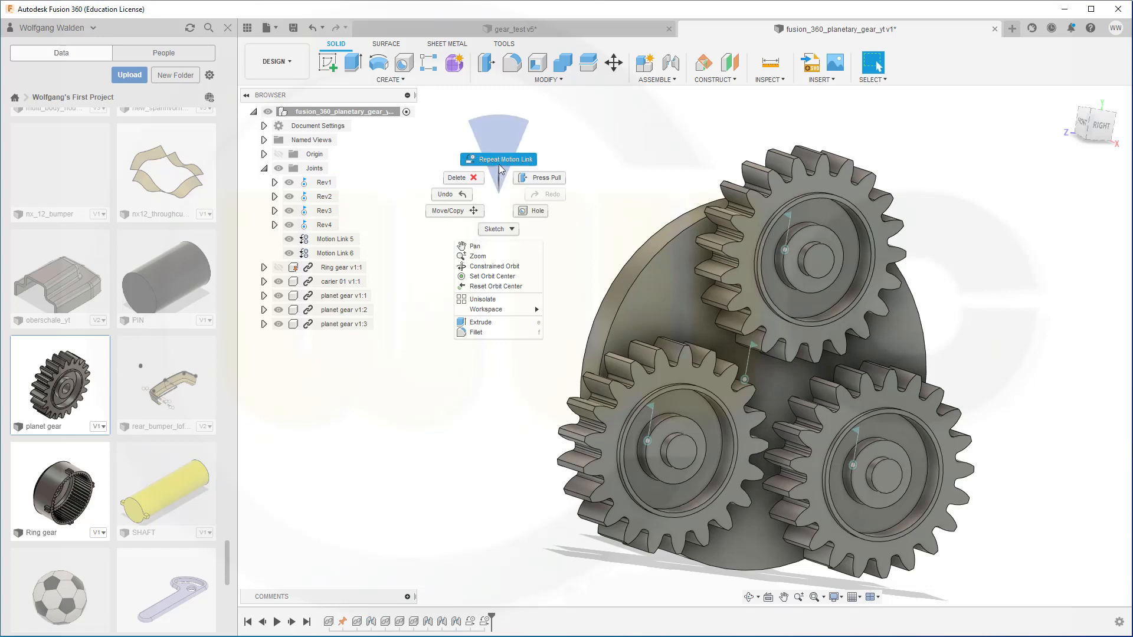
{"action": "left_click", "coordinate": [498, 164]}
{"action": "left_click", "coordinate": [323, 184]}
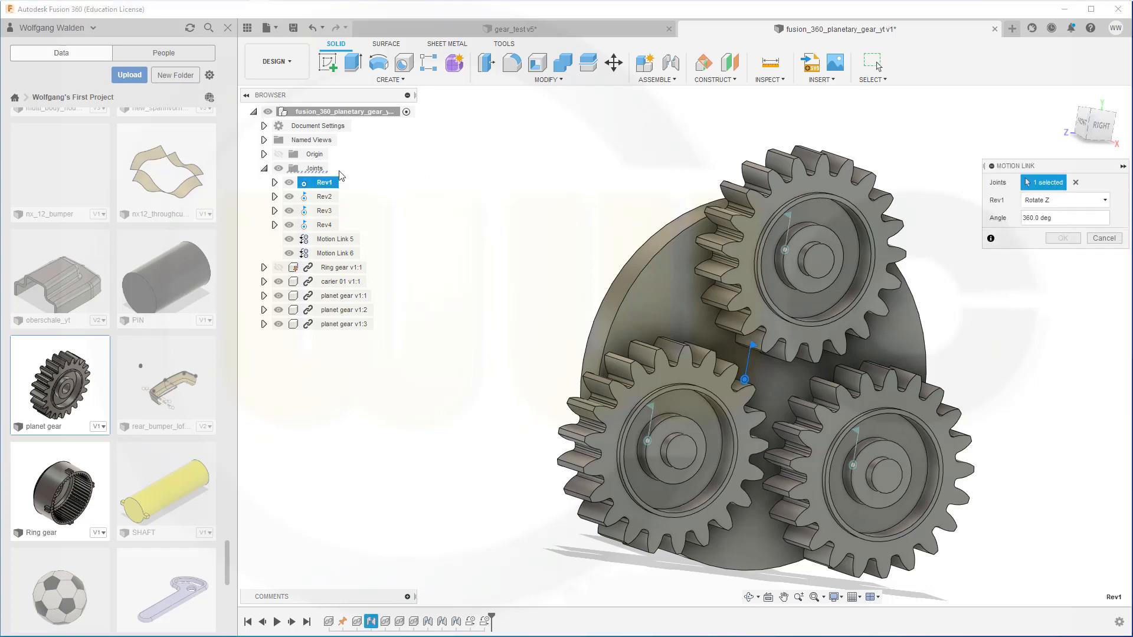
{"action": "left_click", "coordinate": [324, 226]}
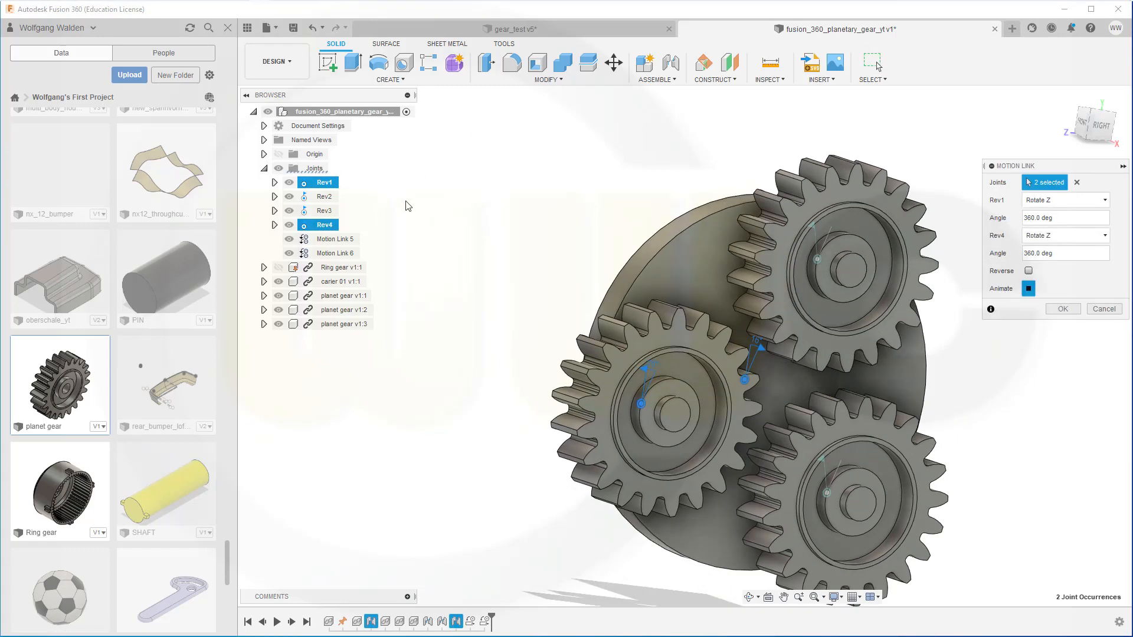
{"action": "left_click", "coordinate": [1070, 216]}
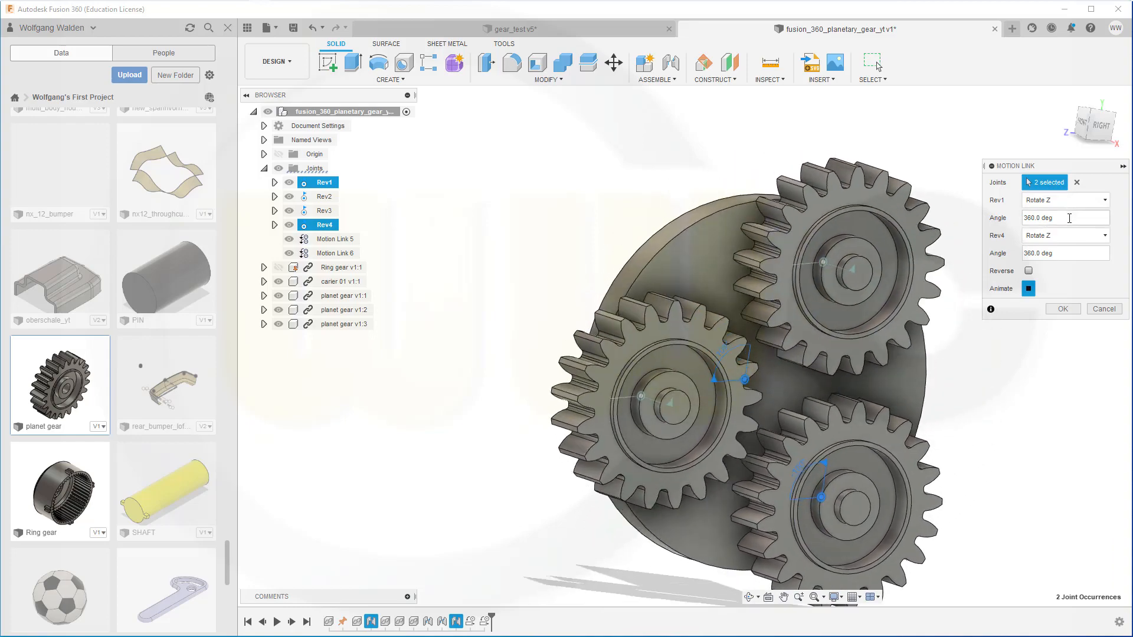
{"action": "type", "text": "1"}
{"action": "key", "text": "Tab"}
{"action": "type", "text": "2"}
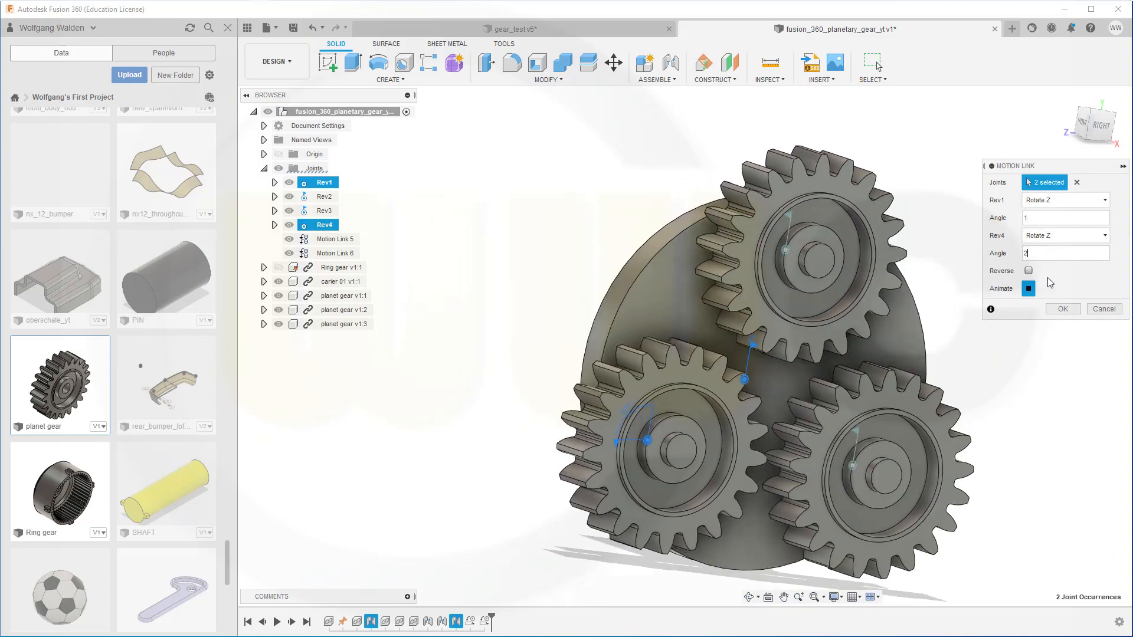
{"action": "key", "text": "Tab"}
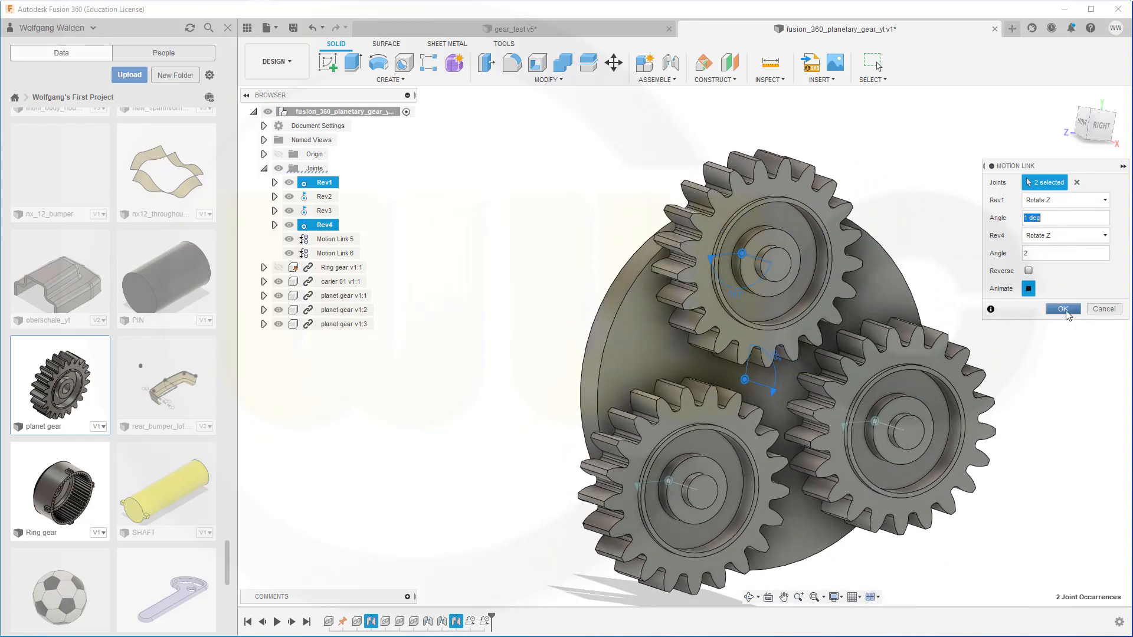
{"action": "left_click", "coordinate": [1063, 309]}
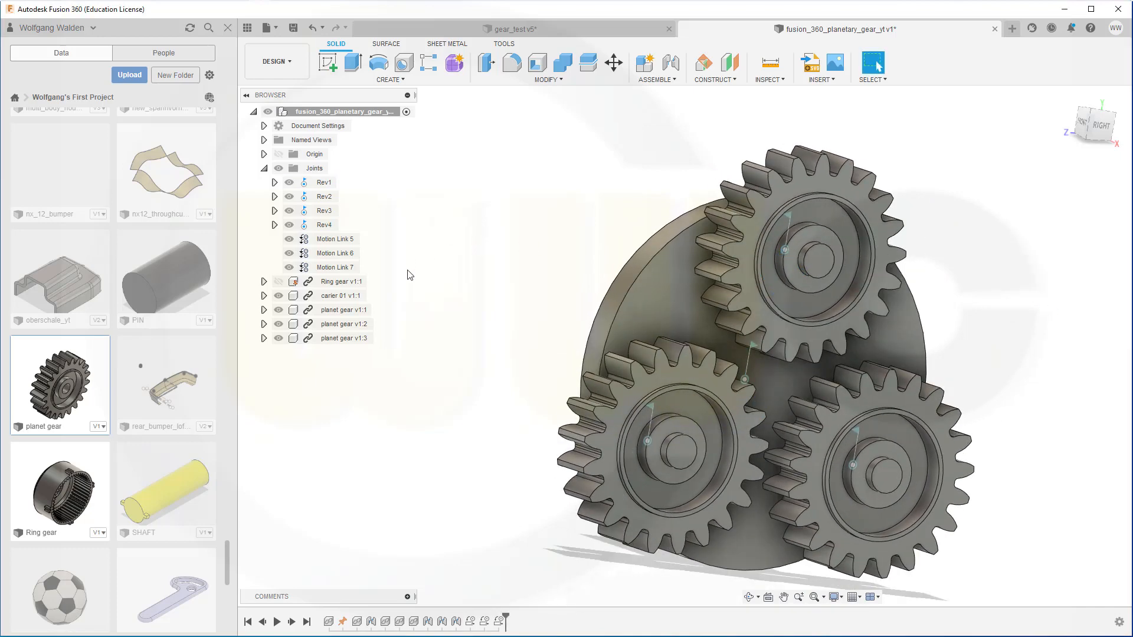
Make the ring gear visible and play the model animation driven by joint Rev1, stopping it after viewing.
{"action": "left_click", "coordinate": [278, 281]}
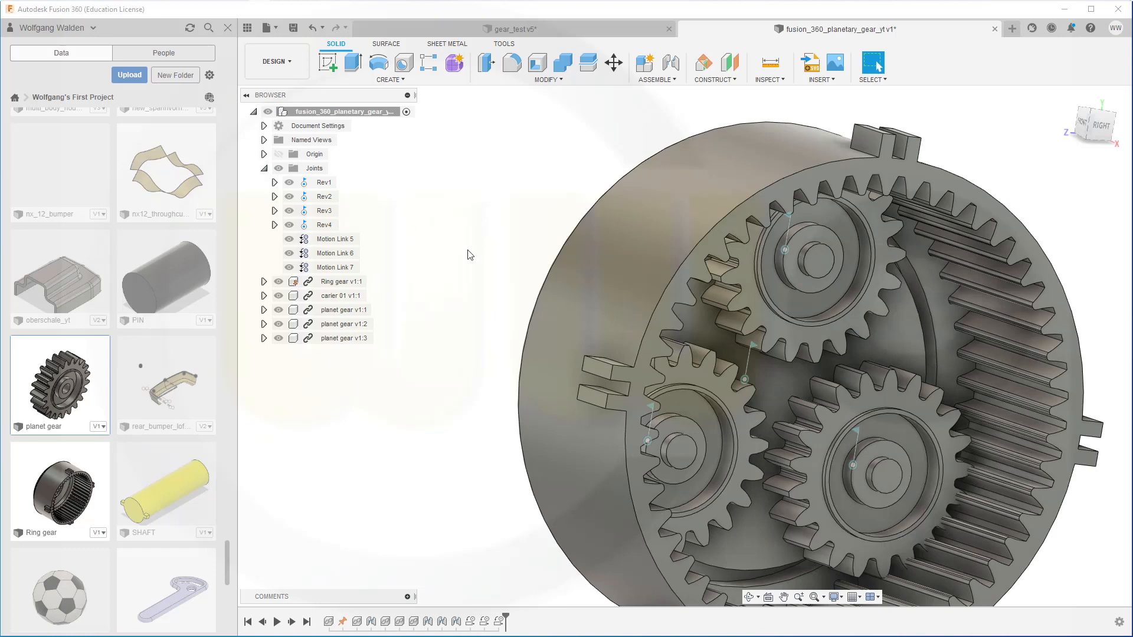
{"action": "scroll", "coordinate": [488, 258], "scroll_direction": "down", "scroll_amount": 2}
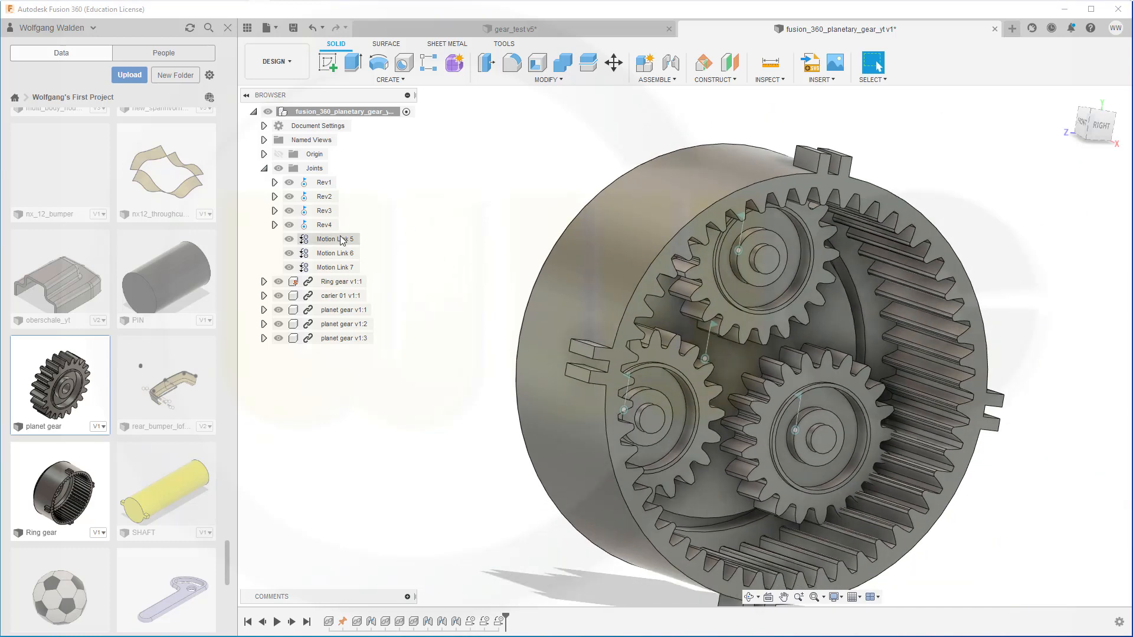
{"action": "right_click", "coordinate": [324, 184]}
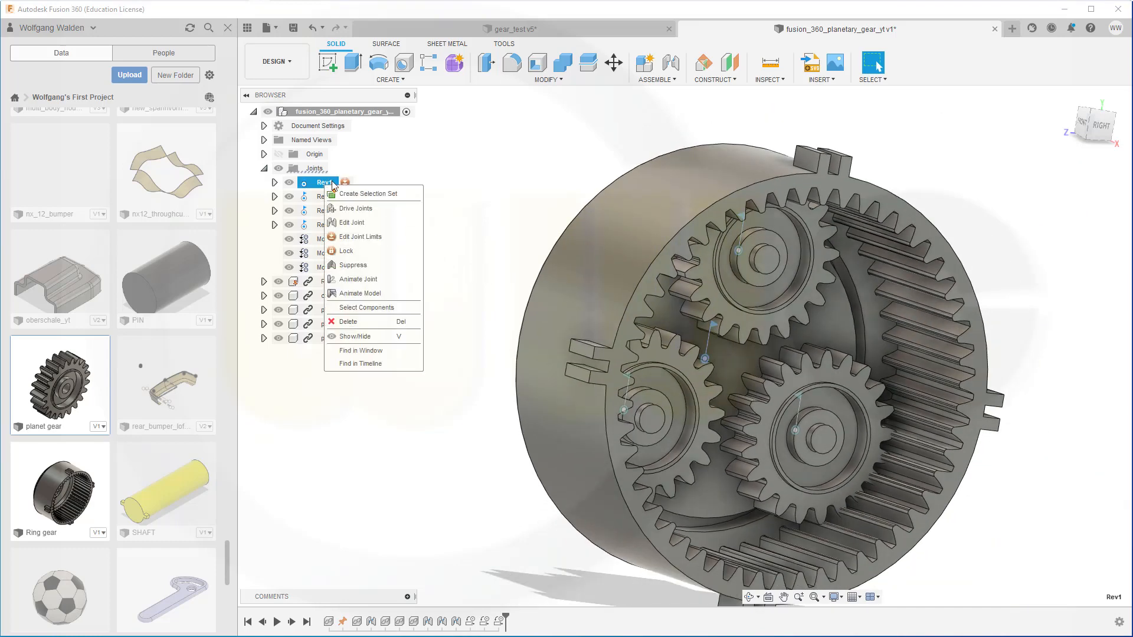
{"action": "left_click", "coordinate": [373, 293]}
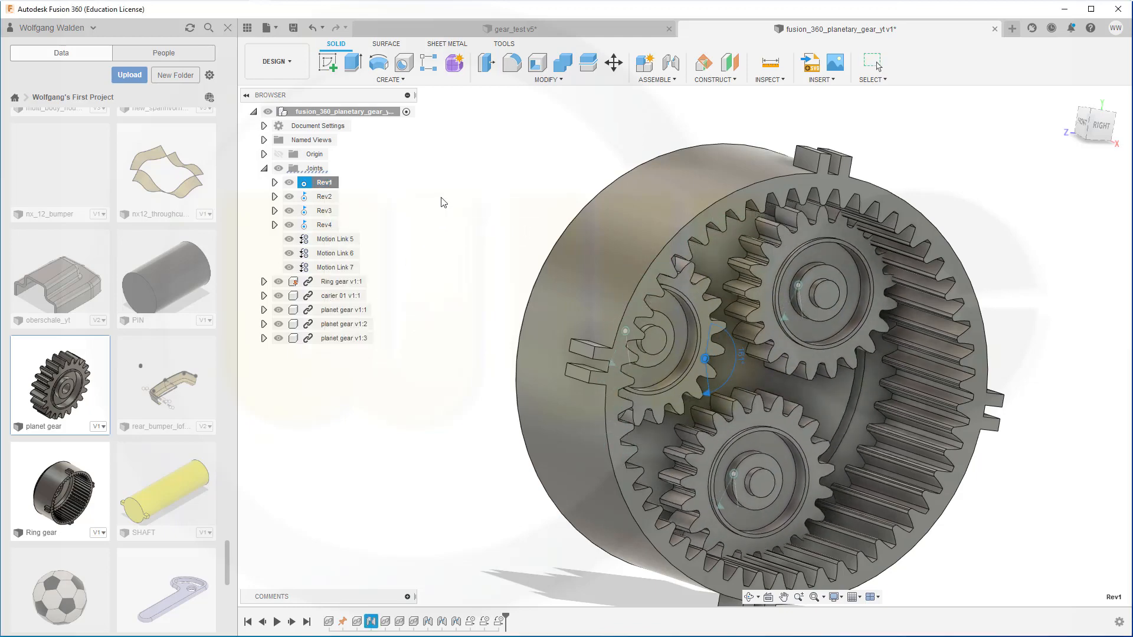
{"action": "key", "text": "Escape"}
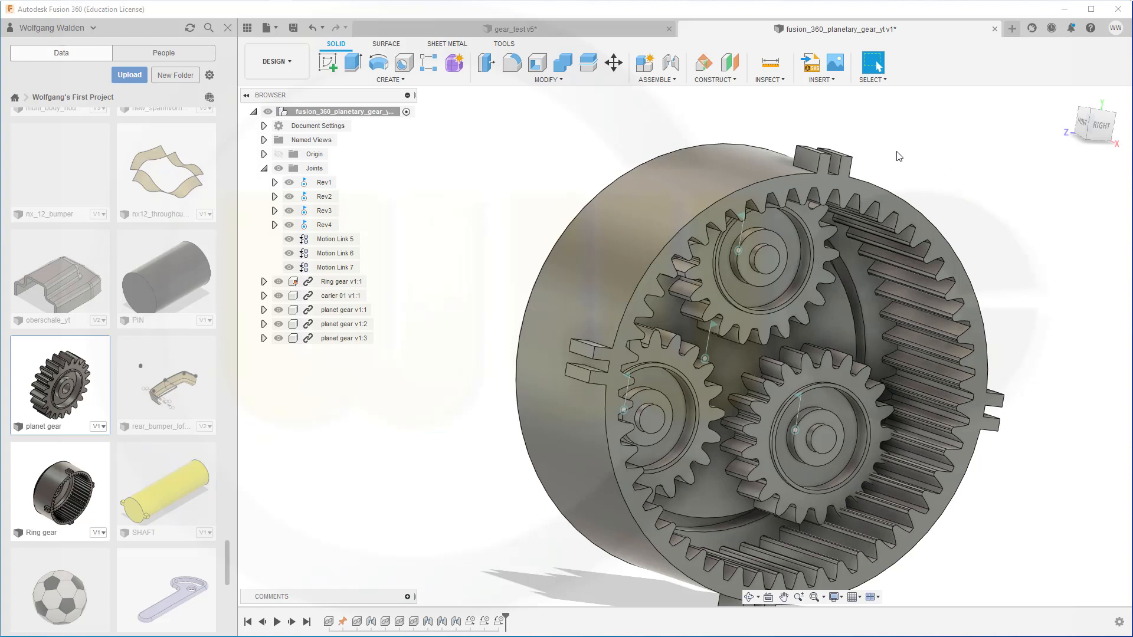
Measure the distance between the ring gear's front face and the inner disc face of carier 01.
{"action": "left_click", "coordinate": [771, 70]}
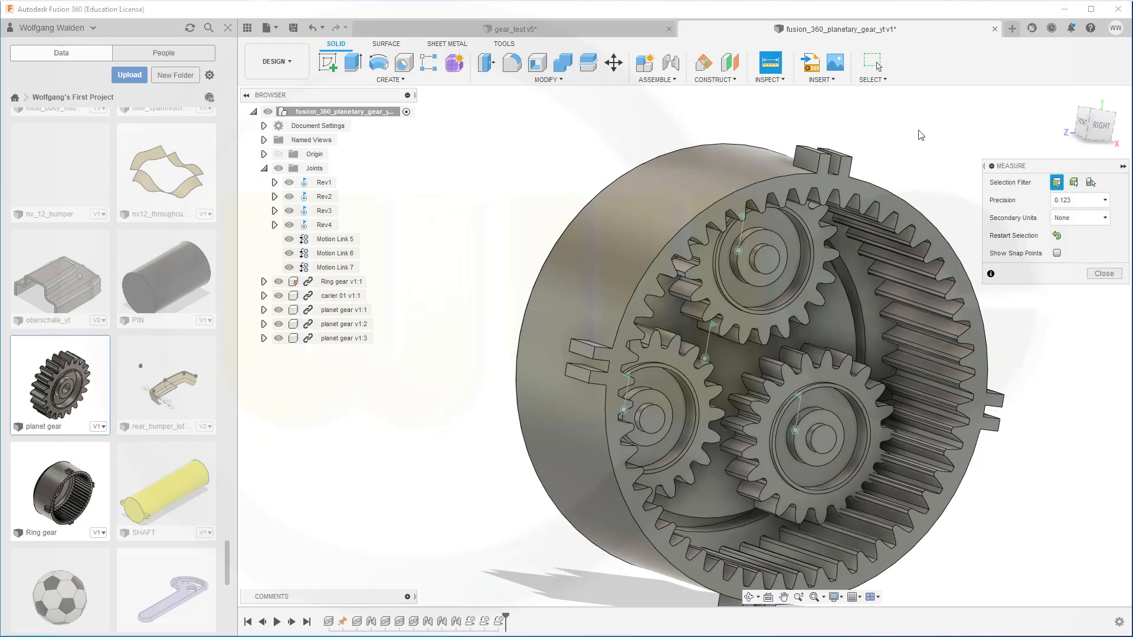
{"action": "left_click", "coordinate": [773, 79]}
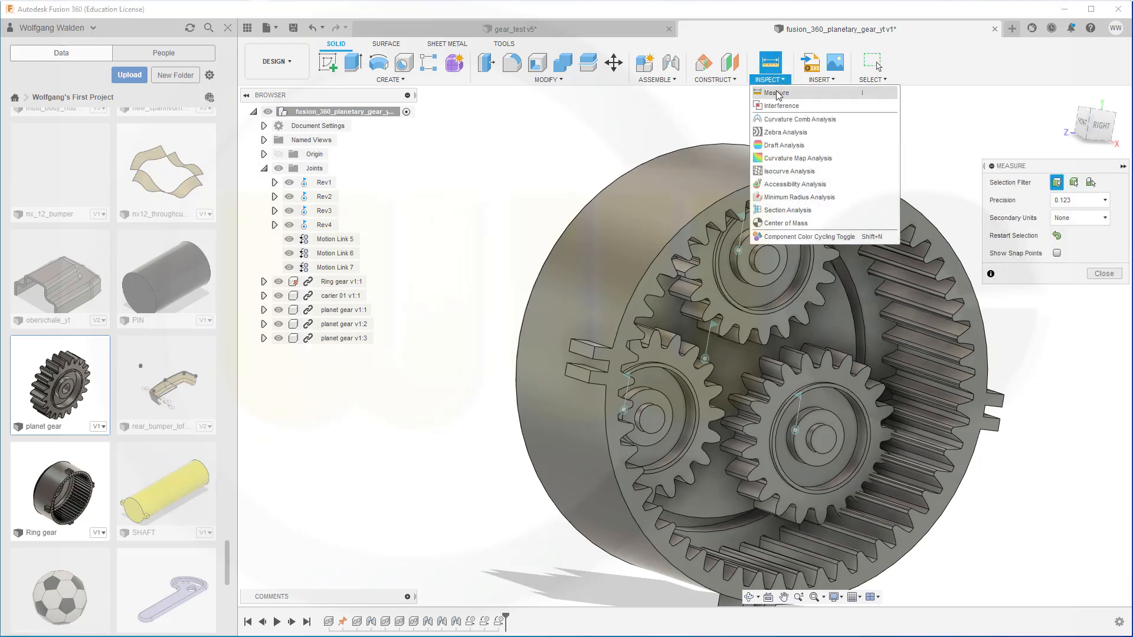
{"action": "left_click", "coordinate": [776, 93]}
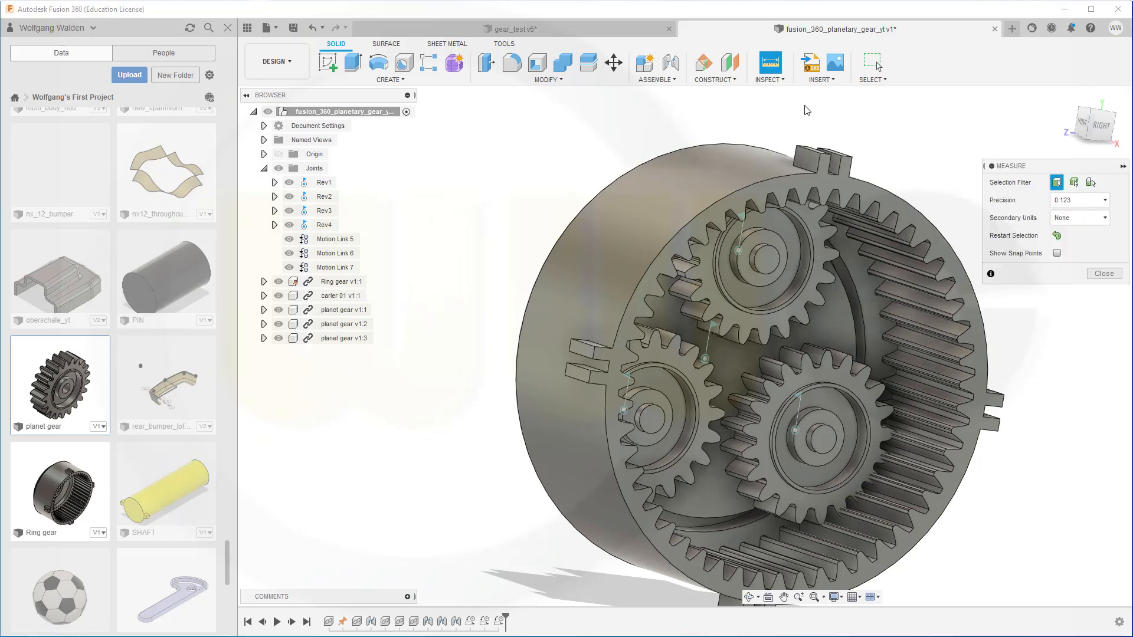
{"action": "left_click", "coordinate": [959, 295]}
{"action": "left_click", "coordinate": [835, 336]}
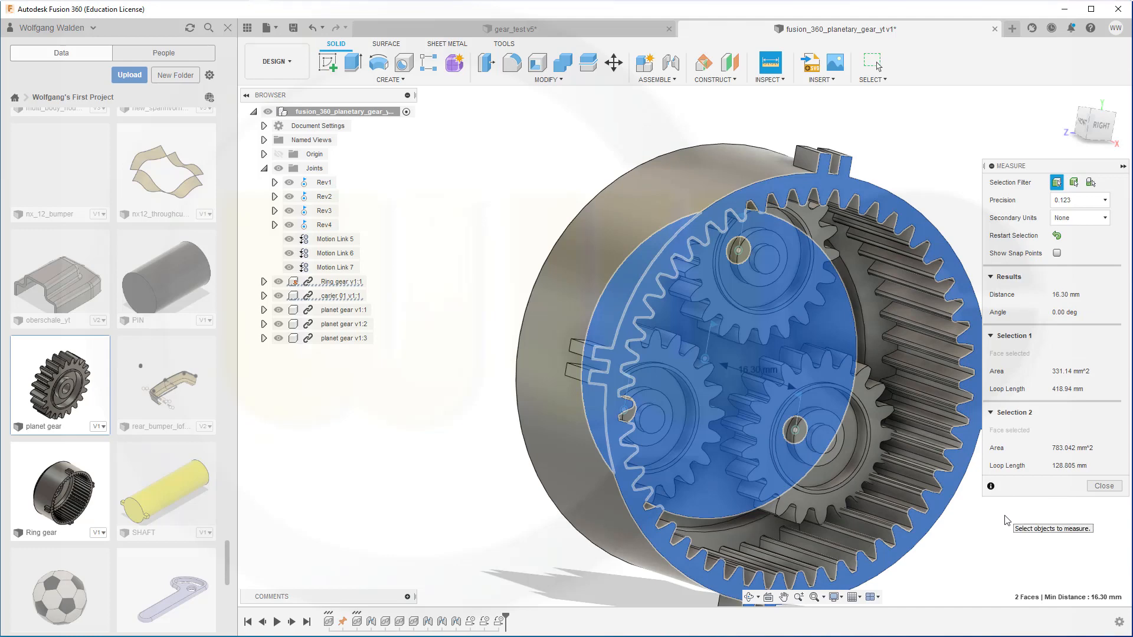
{"action": "left_click", "coordinate": [1103, 486]}
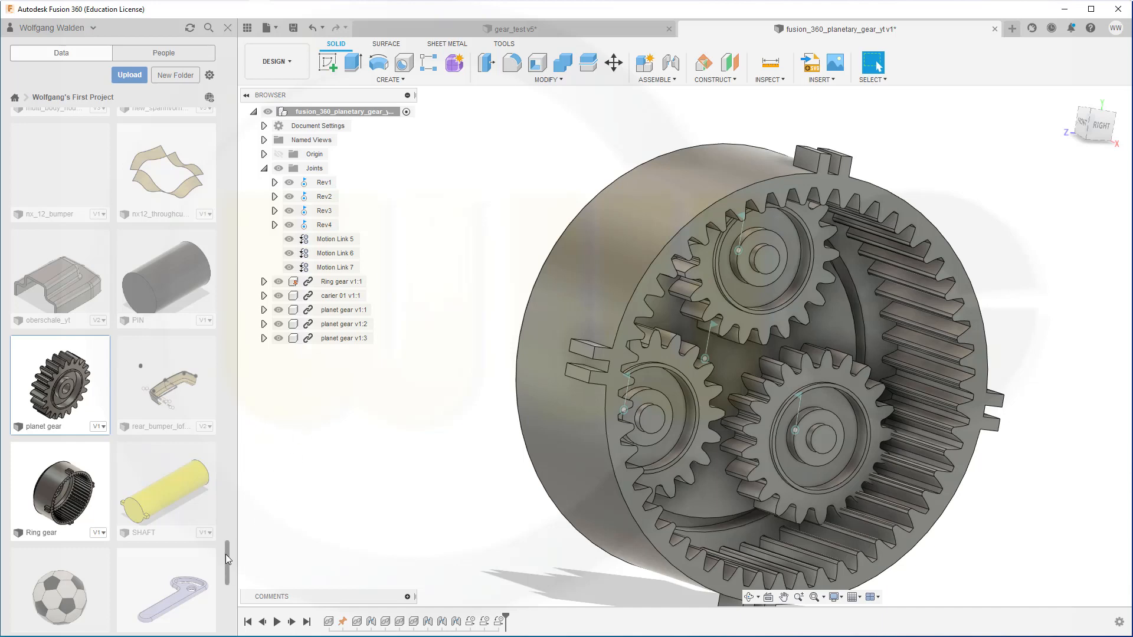
Insert the carier 02 part from the project into the assembly and move it clear of the ring gear.
{"action": "left_click_drag", "start_coordinate": [226, 556], "coordinate": [233, 112]}
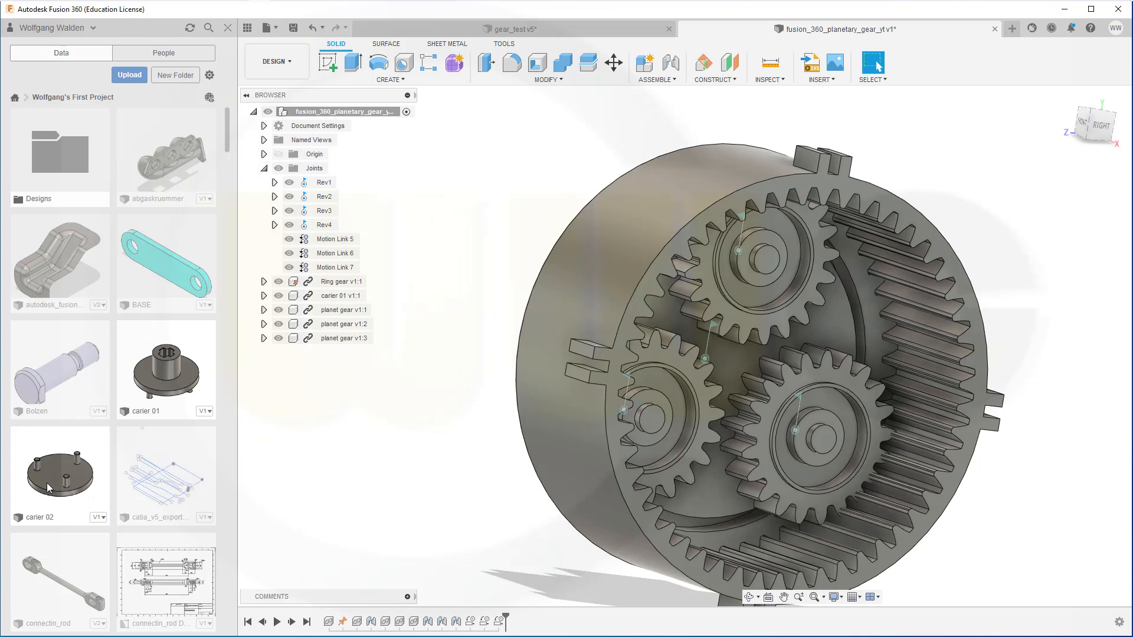
{"action": "left_click_drag", "start_coordinate": [47, 482], "coordinate": [445, 376]}
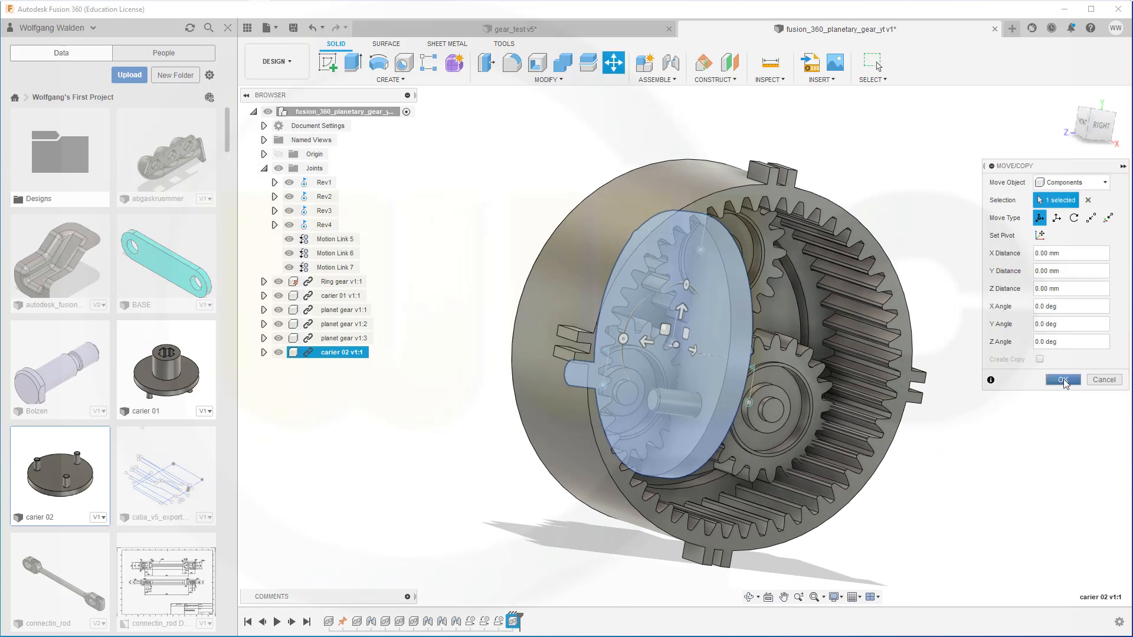
{"action": "left_click", "coordinate": [1063, 380]}
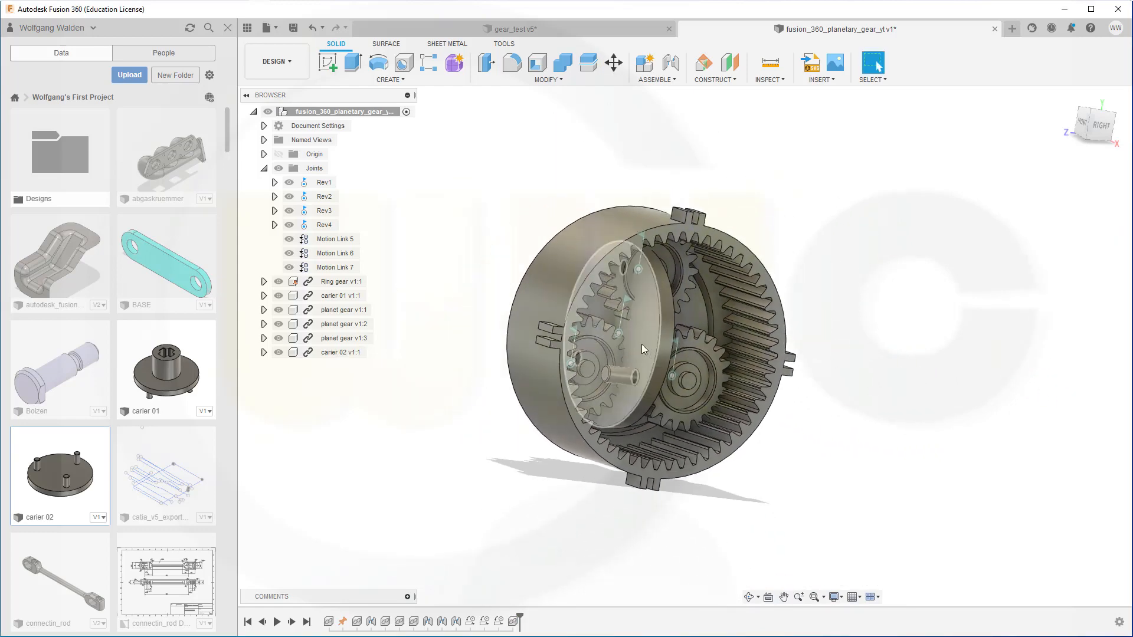
{"action": "left_click_drag", "start_coordinate": [642, 344], "coordinate": [909, 319]}
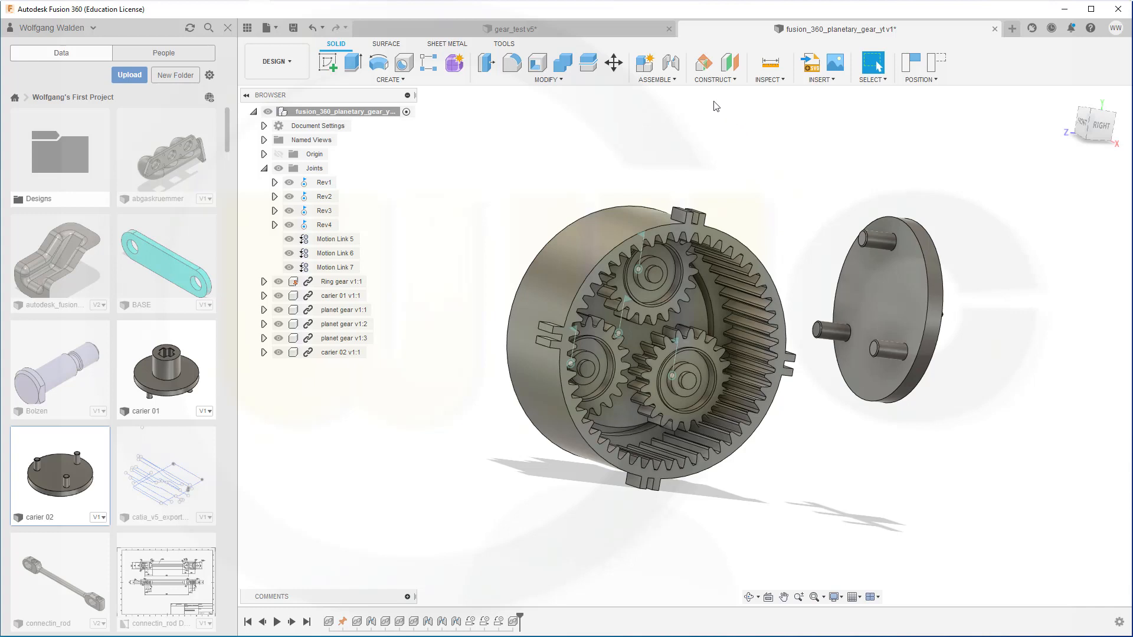
Start a revolute joint that snaps the centre of carier 02's disc to the centre of the ring gear's front rim.
{"action": "left_click", "coordinate": [669, 65]}
{"action": "left_click", "coordinate": [1011, 183]}
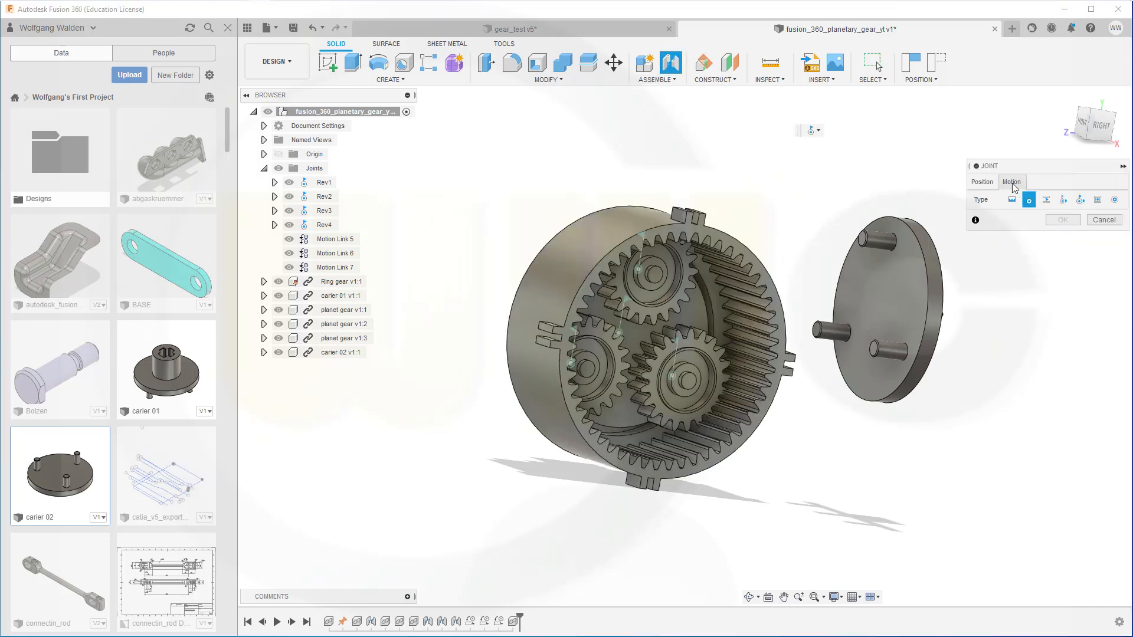
{"action": "left_click", "coordinate": [983, 183]}
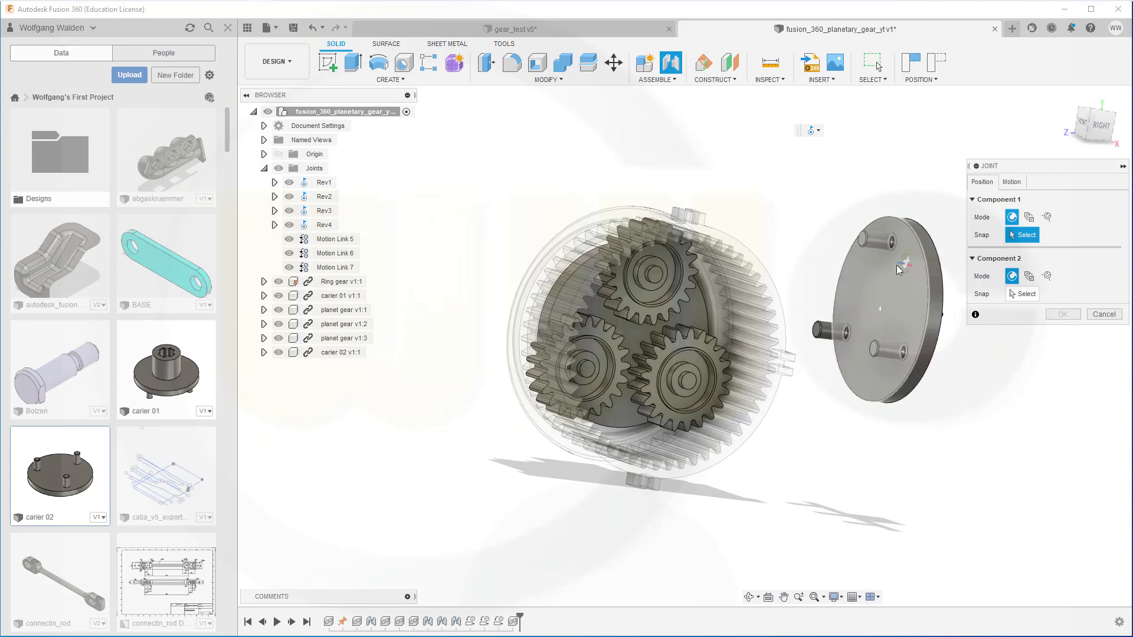
{"action": "middle_click_drag", "start_coordinate": [897, 270], "coordinate": [882, 216], "text": "shift"}
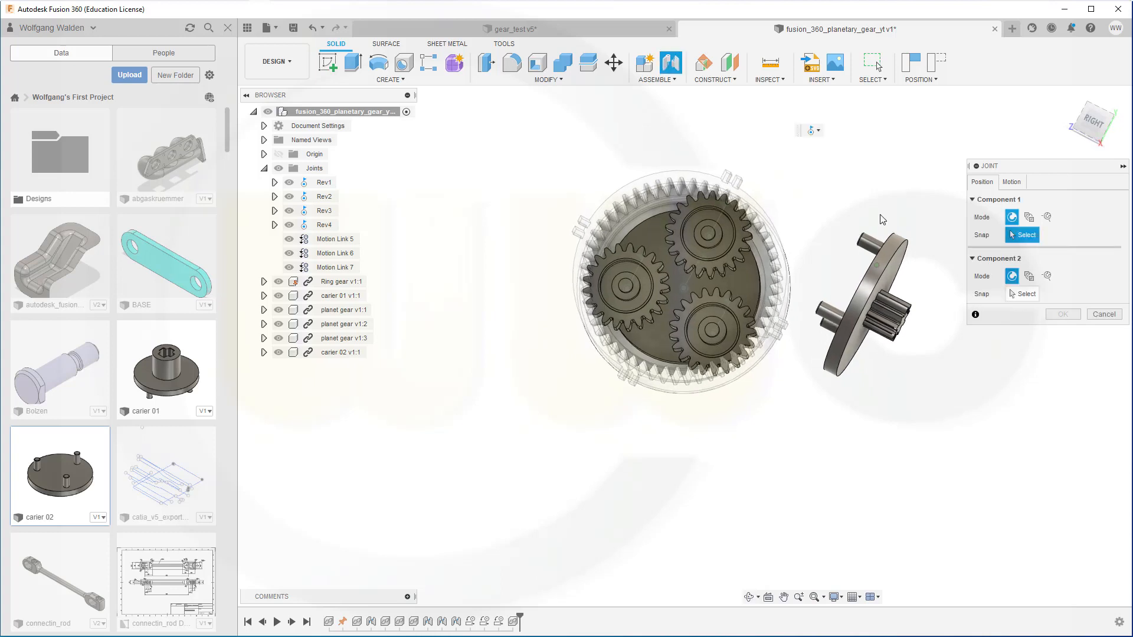
{"action": "left_click", "coordinate": [895, 263]}
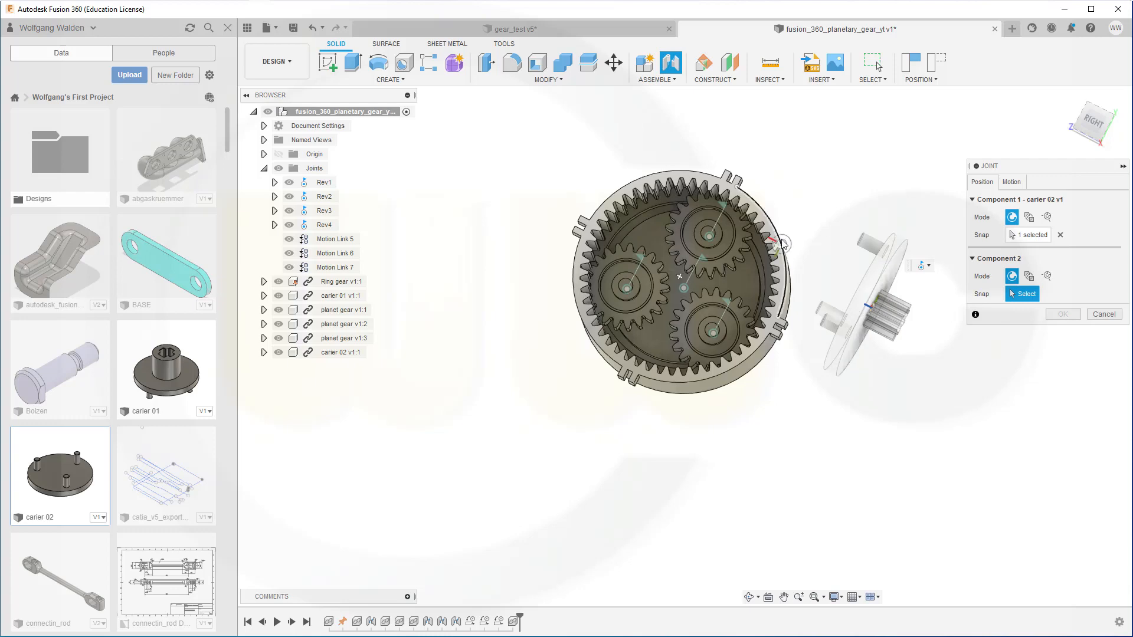
{"action": "scroll", "coordinate": [779, 236], "scroll_direction": "up", "scroll_amount": 4}
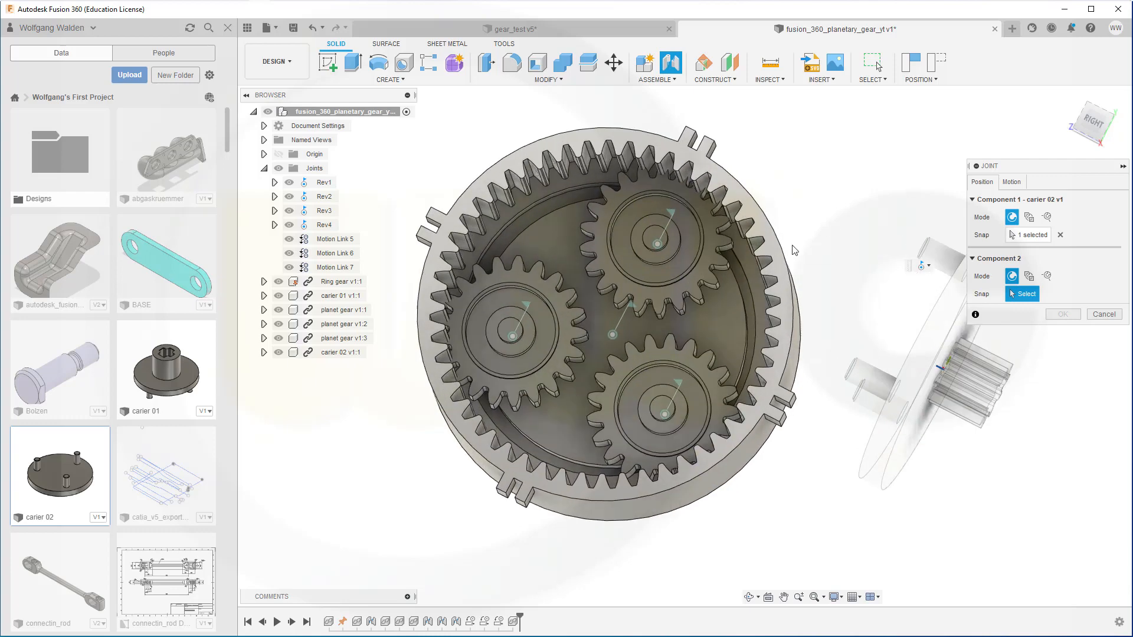
{"action": "middle_click_drag", "start_coordinate": [834, 238], "coordinate": [854, 279], "text": "shift"}
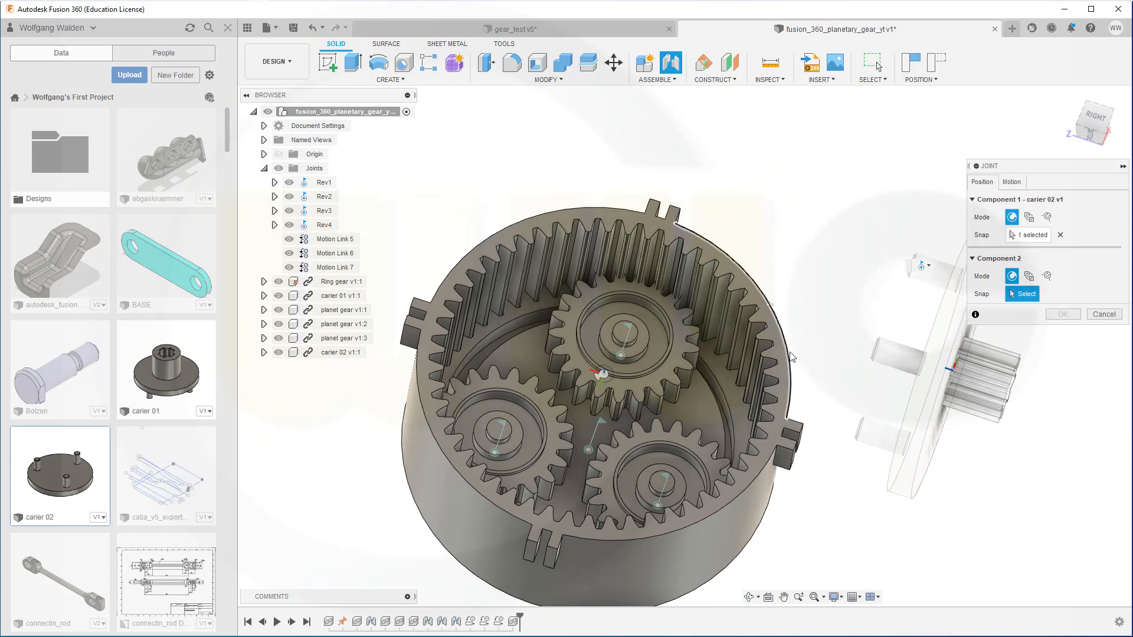
{"action": "left_click", "coordinate": [792, 356]}
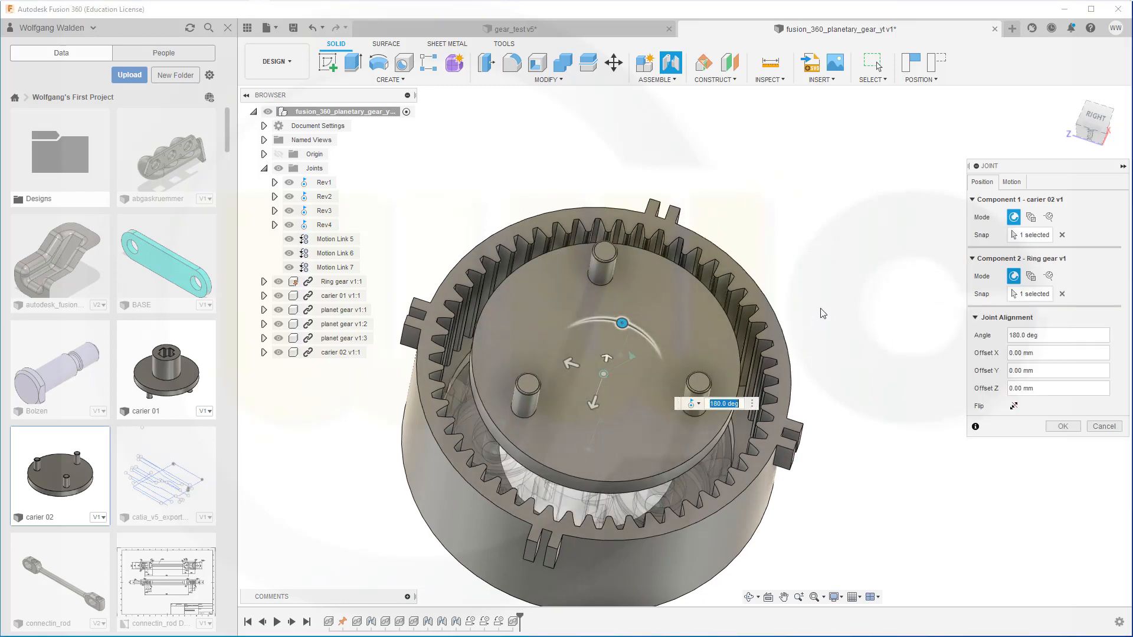
Hide the ring gear, offset carier 02 by -9.564 mm in Z towards the planet gears, and create the joint.
{"action": "middle_click_drag", "start_coordinate": [817, 311], "coordinate": [755, 320], "text": "shift"}
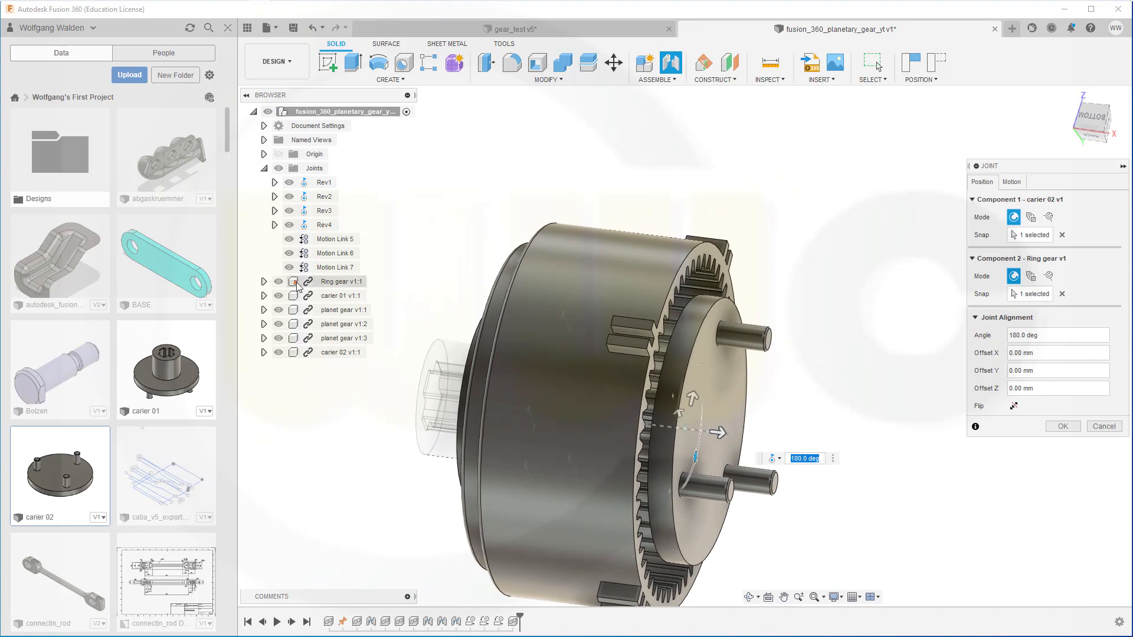
{"action": "left_click", "coordinate": [278, 281]}
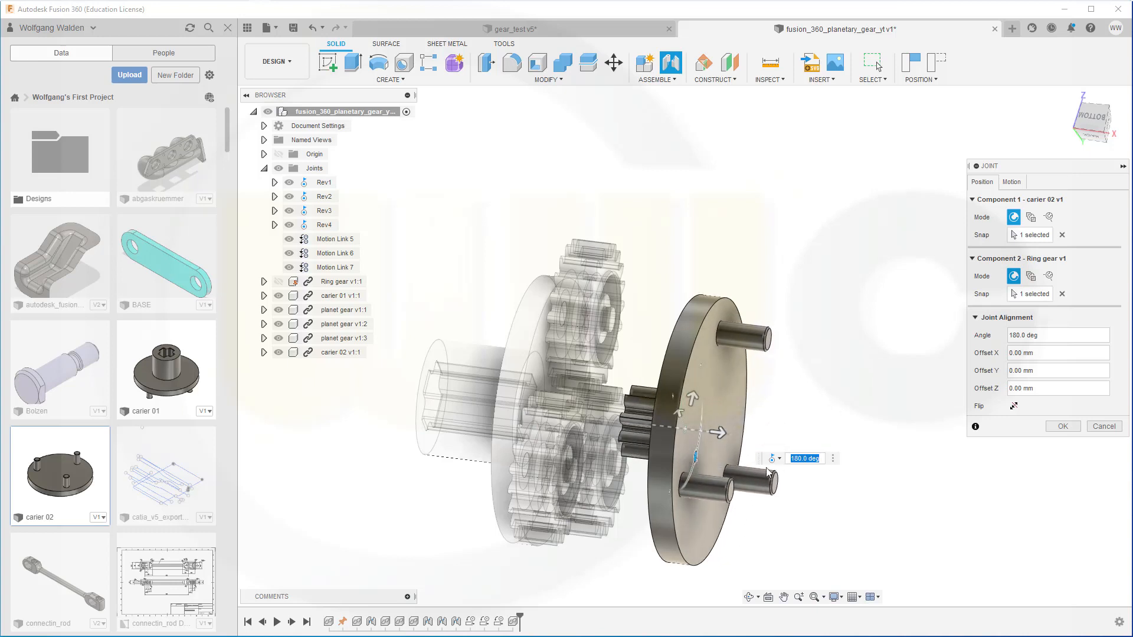
{"action": "left_click_drag", "start_coordinate": [720, 435], "coordinate": [630, 436]}
{"action": "left_click_drag", "start_coordinate": [630, 437], "coordinate": [622, 439]}
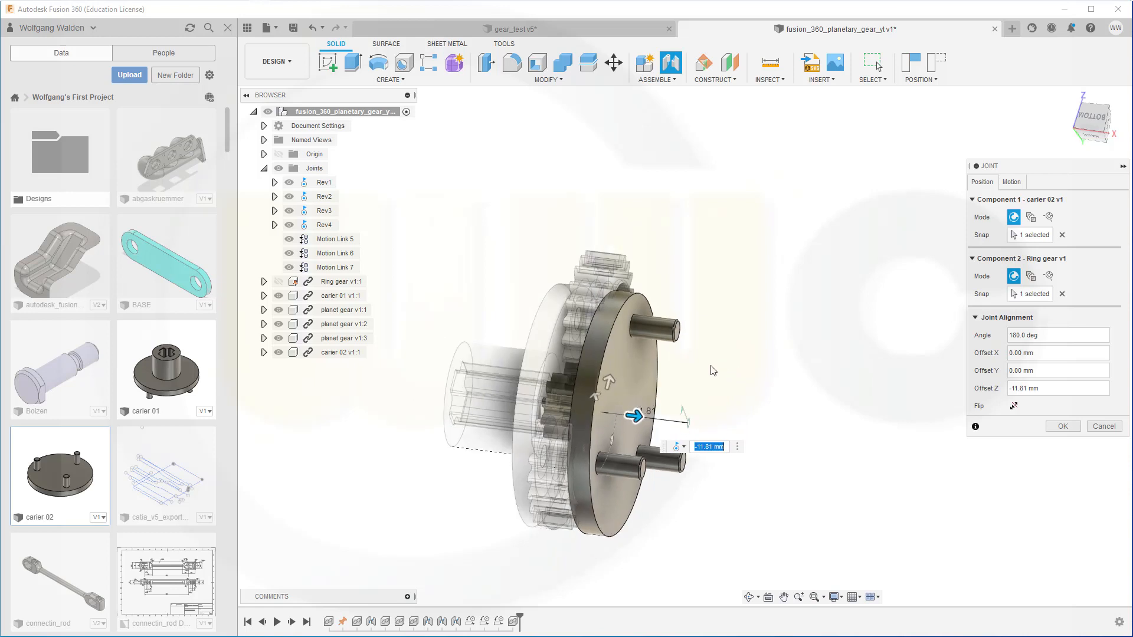
{"action": "middle_click_drag", "start_coordinate": [725, 374], "coordinate": [744, 350], "text": "shift"}
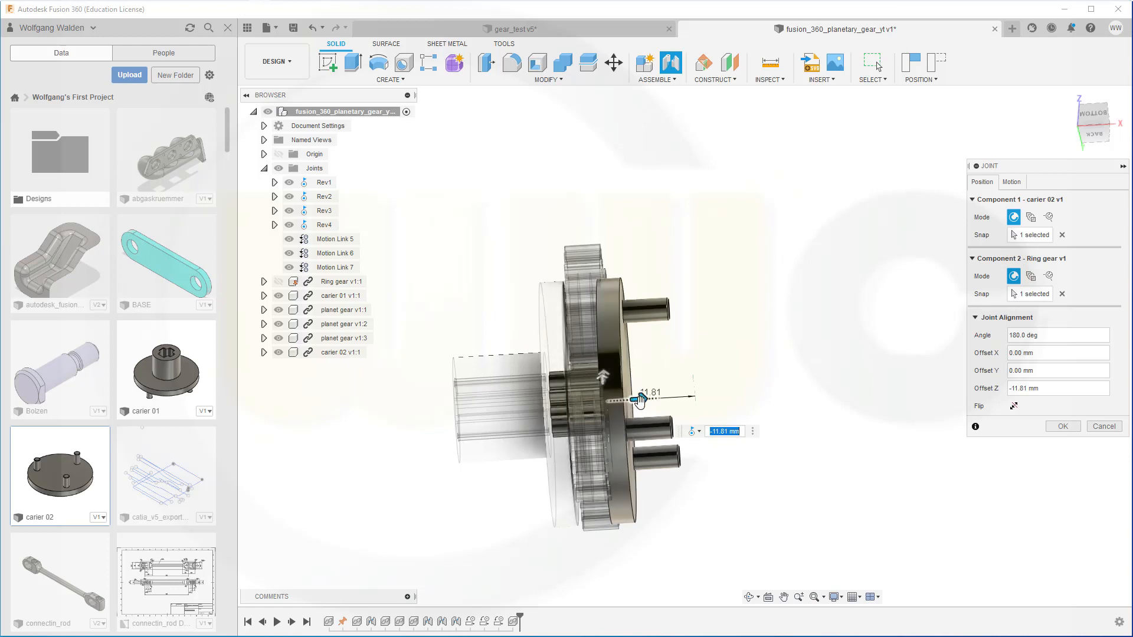
{"action": "left_click_drag", "start_coordinate": [635, 397], "coordinate": [657, 399]}
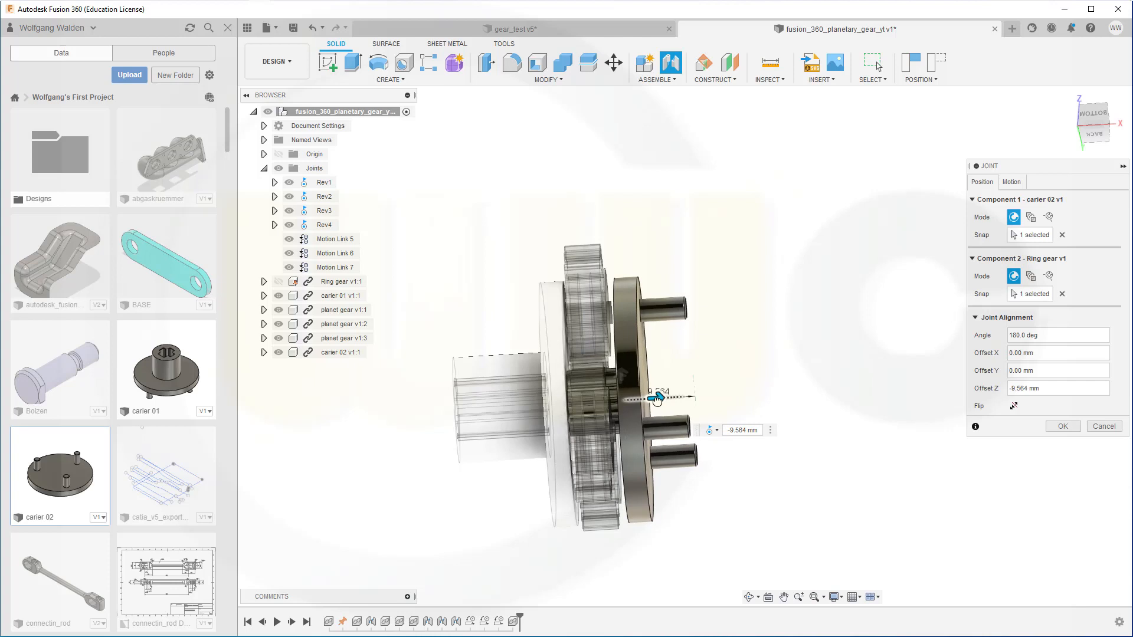
{"action": "left_click", "coordinate": [767, 368]}
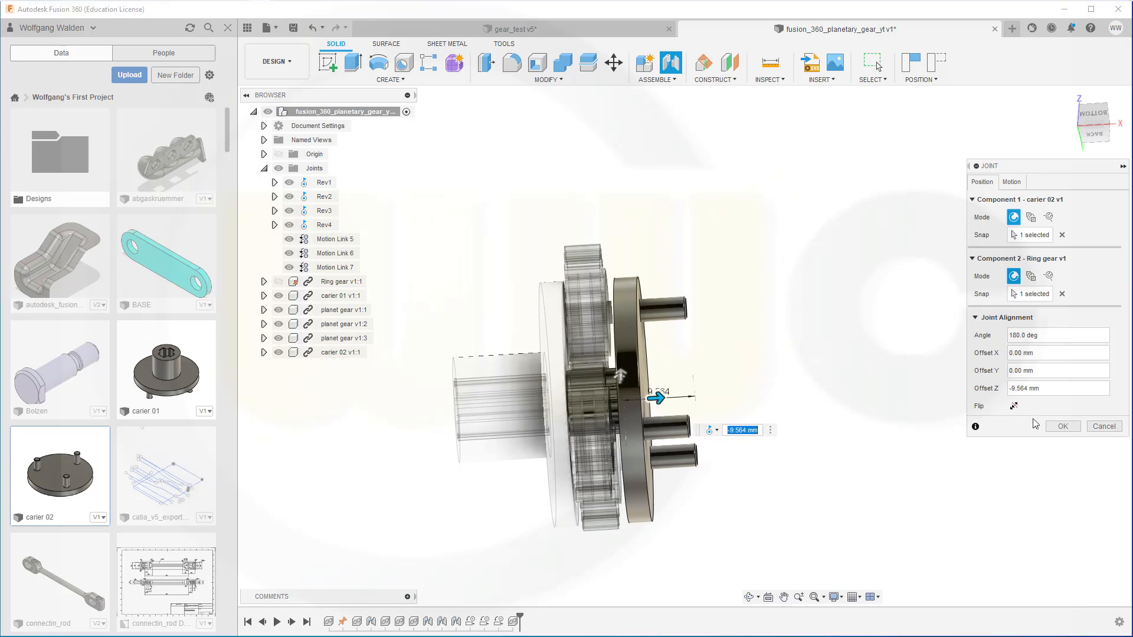
{"action": "left_click", "coordinate": [1062, 426]}
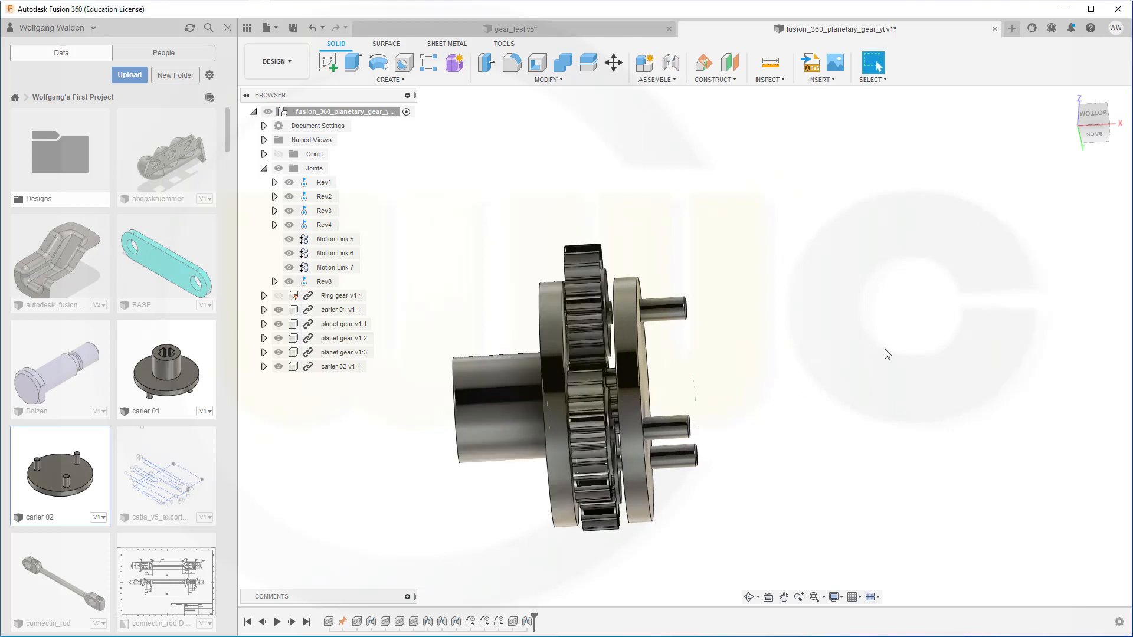
Create a reversed motion link between joints Rev4 and Rev8, with the Rev4 angle set to 1 deg.
{"action": "middle_click_drag", "start_coordinate": [856, 350], "coordinate": [564, 302], "text": "shift"}
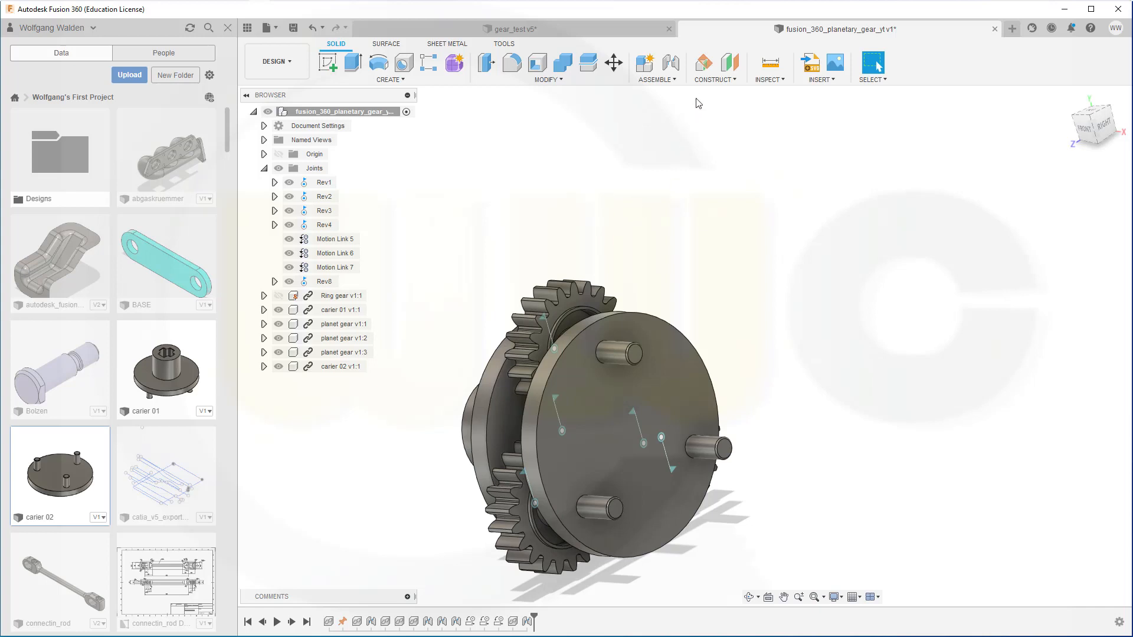
{"action": "left_click", "coordinate": [671, 80]}
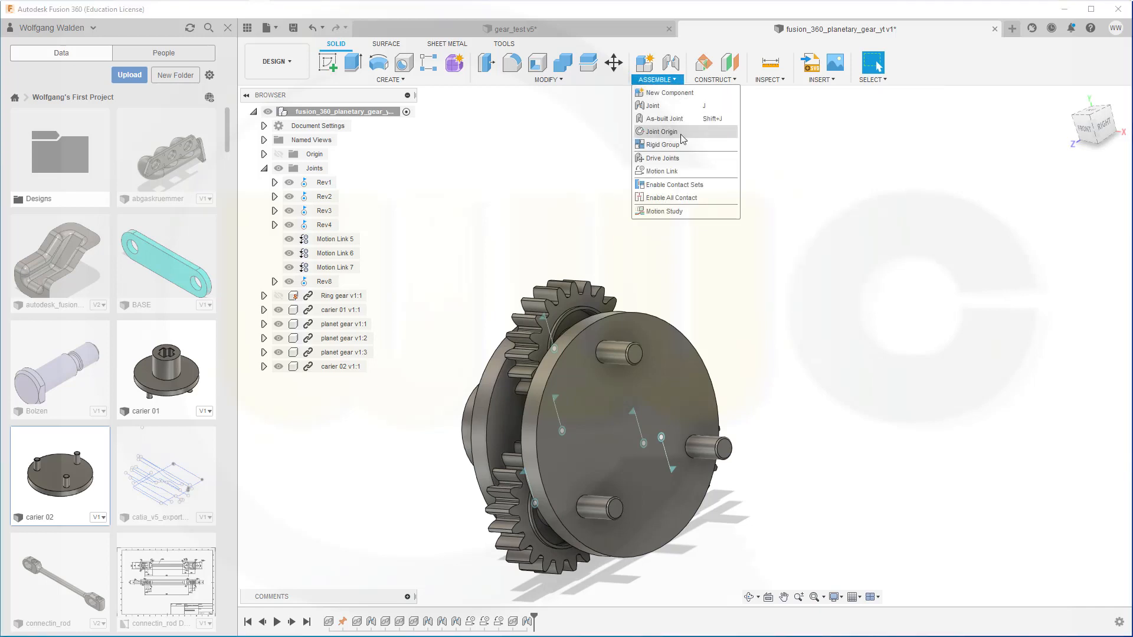
{"action": "left_click", "coordinate": [667, 172]}
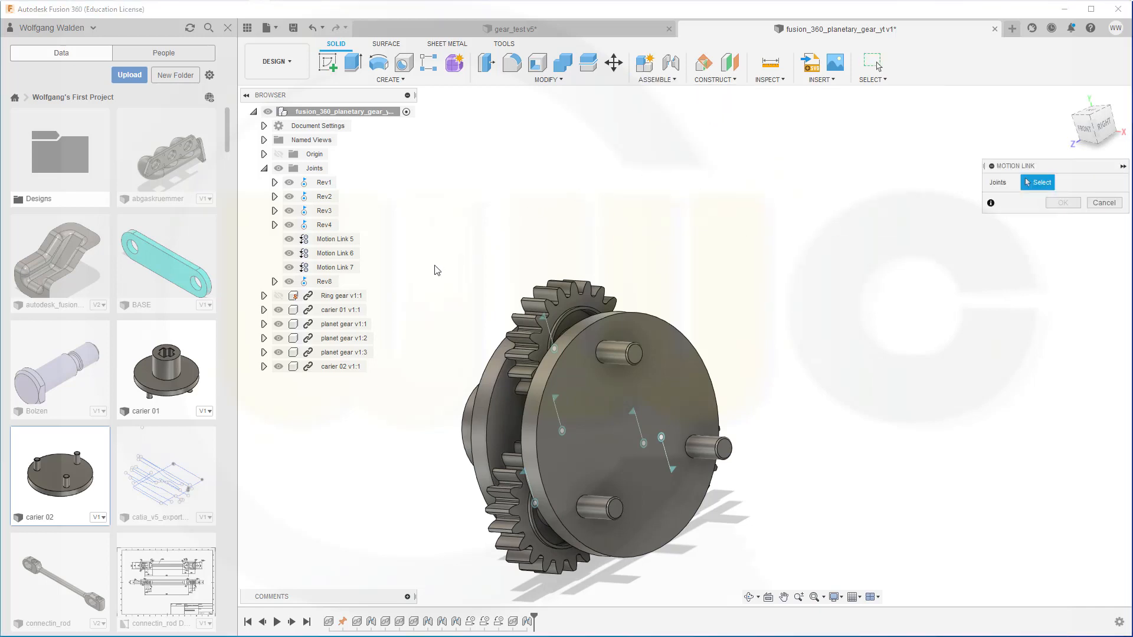
{"action": "left_click", "coordinate": [324, 226]}
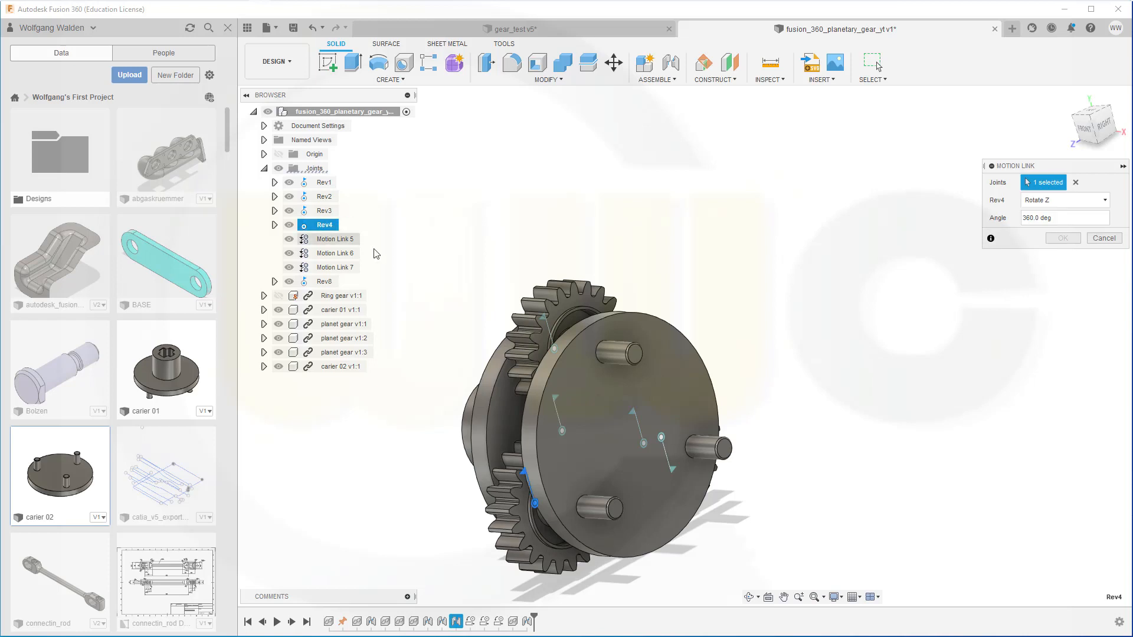
{"action": "left_click", "coordinate": [325, 282]}
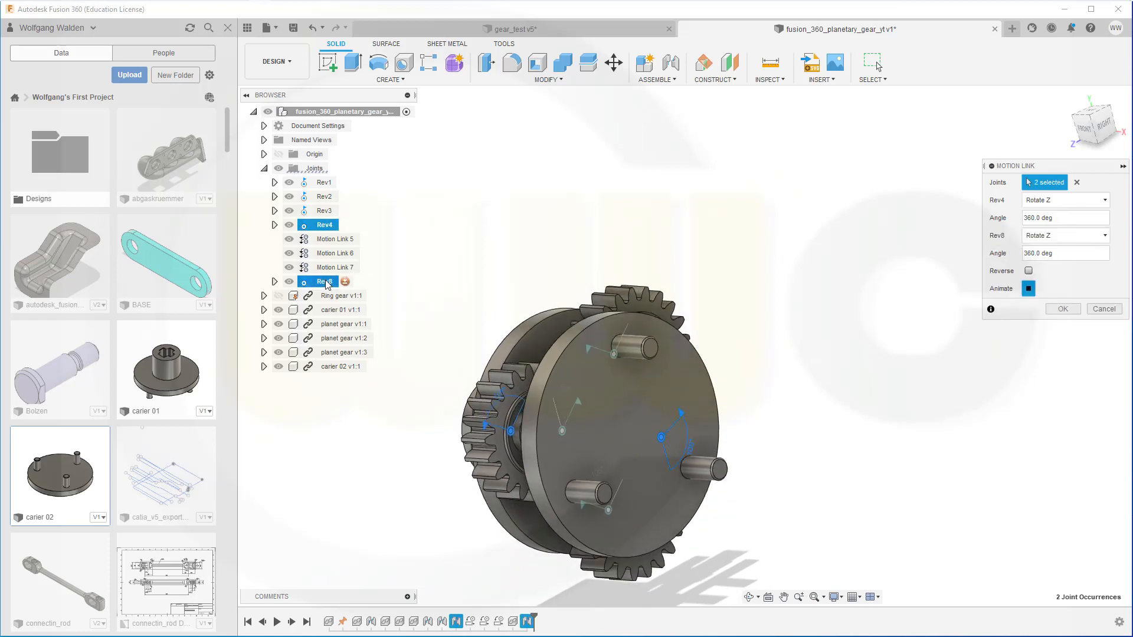
{"action": "left_click", "coordinate": [1029, 272]}
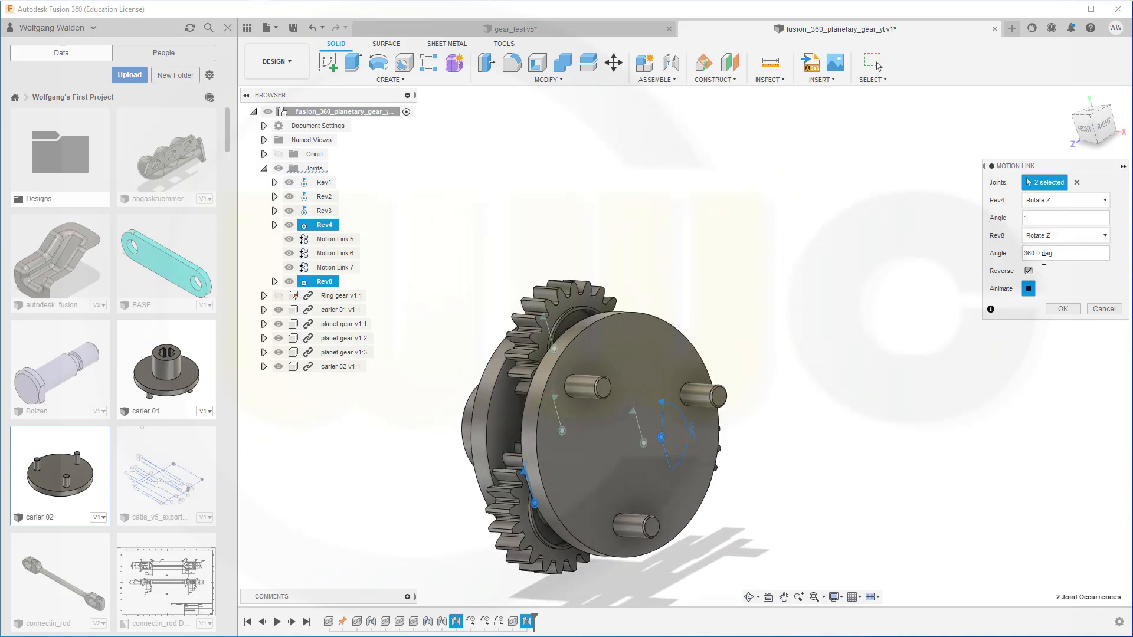
{"action": "left_click", "coordinate": [1062, 309]}
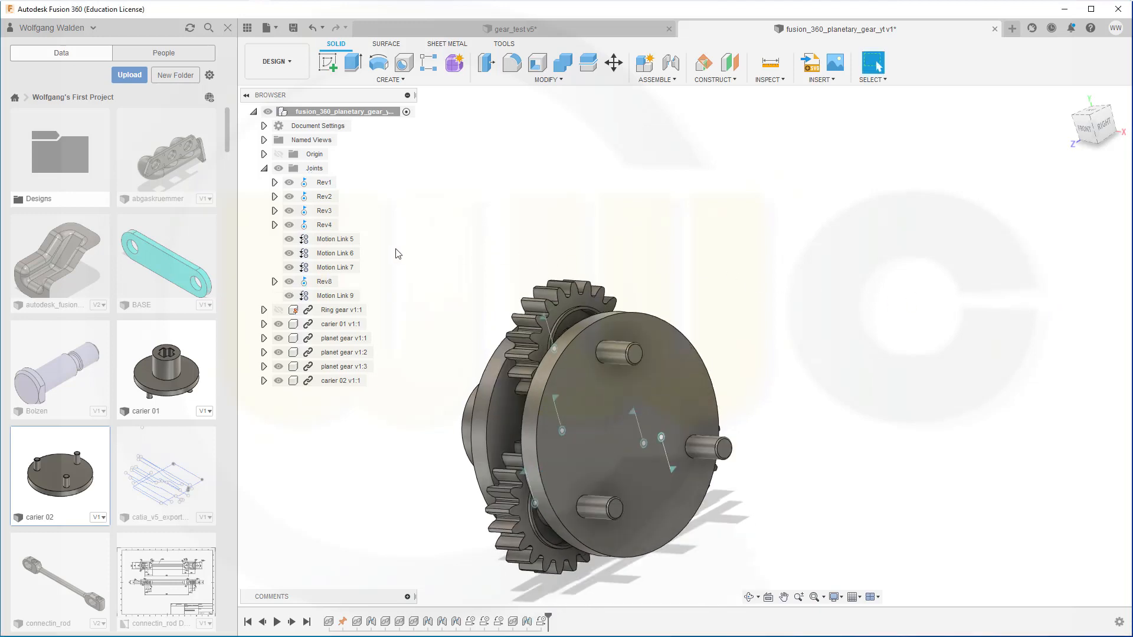
Play the model animation driven by joint Rev1 to check carier 02's motion, and stop it after viewing.
{"action": "right_click", "coordinate": [321, 188]}
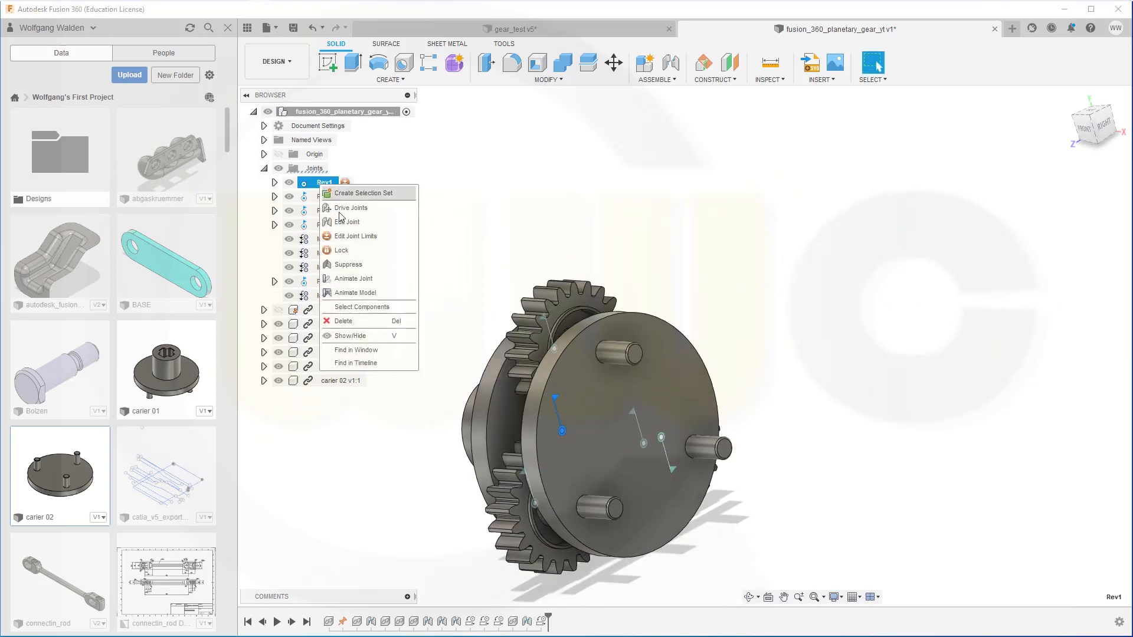
{"action": "left_click", "coordinate": [345, 290]}
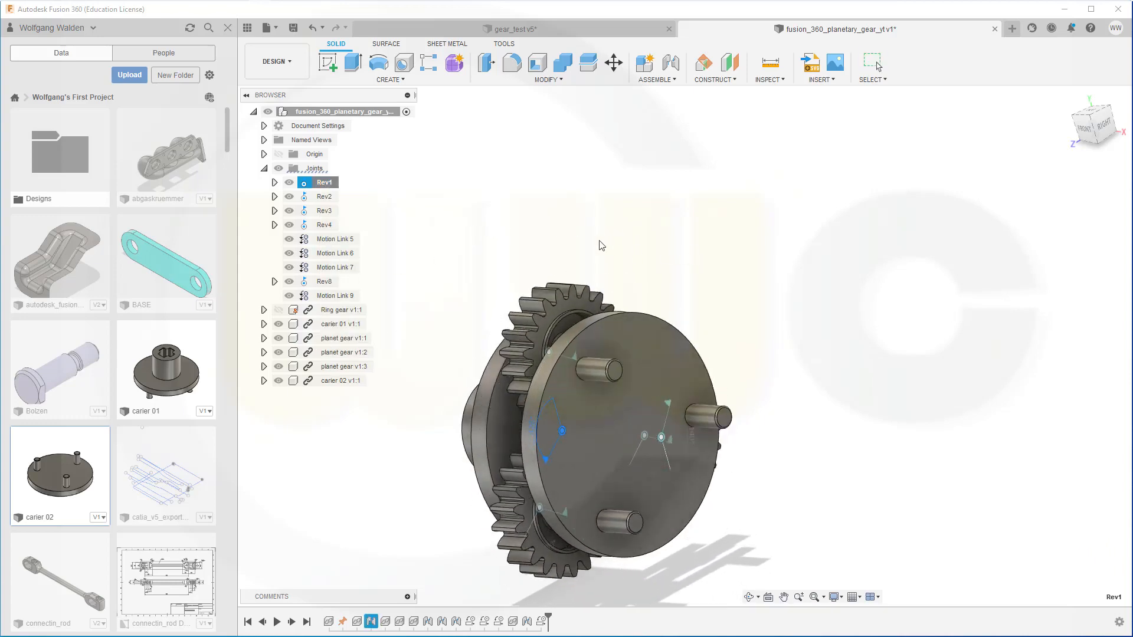
{"action": "right_click", "coordinate": [460, 217]}
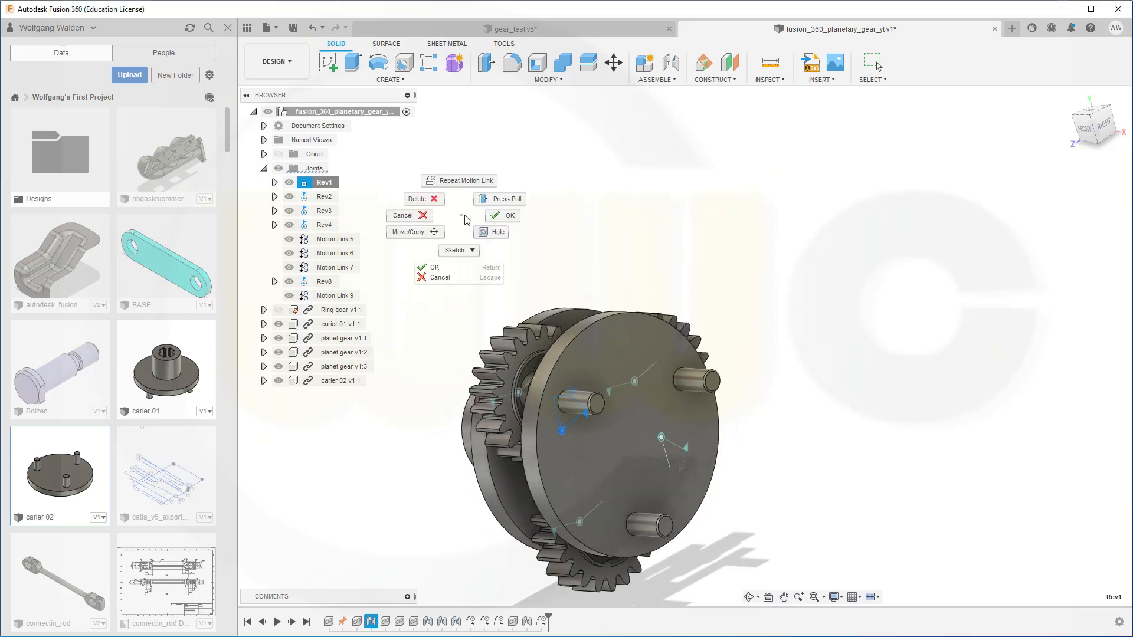
{"action": "left_click", "coordinate": [499, 220]}
Insert three more copies of the planet gear part from the project into the assembly at their default position.
{"action": "scroll", "coordinate": [337, 452], "scroll_direction": "up", "scroll_amount": 2}
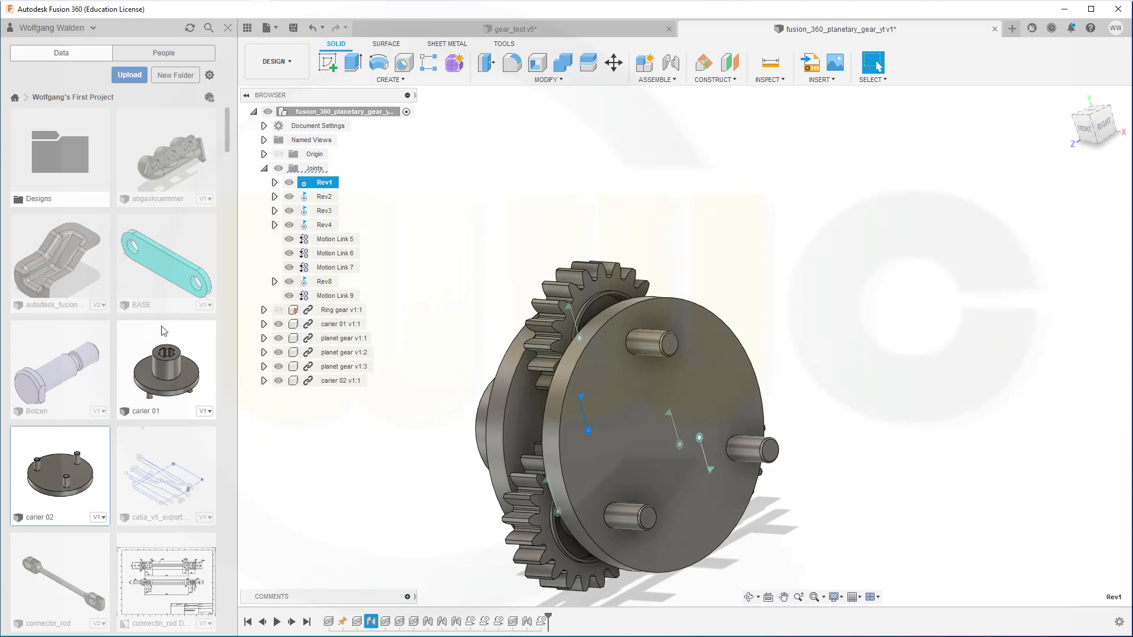
{"action": "scroll", "coordinate": [163, 331], "scroll_direction": "down", "scroll_amount": 15}
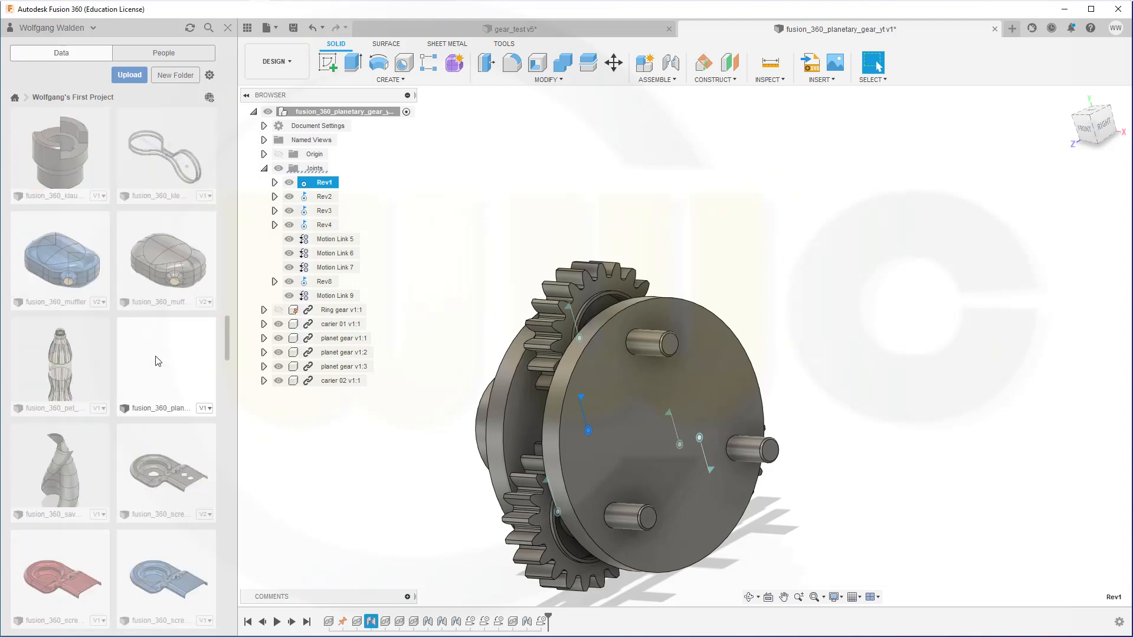
{"action": "scroll", "coordinate": [158, 361], "scroll_direction": "down", "scroll_amount": 15}
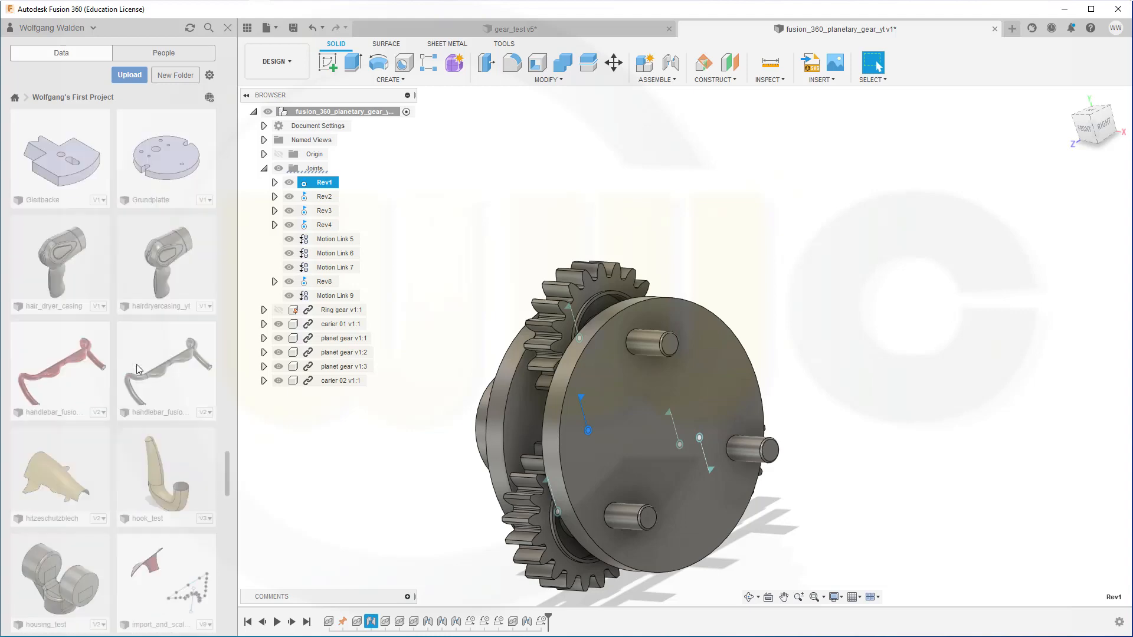
{"action": "scroll", "coordinate": [138, 369], "scroll_direction": "down", "scroll_amount": 10}
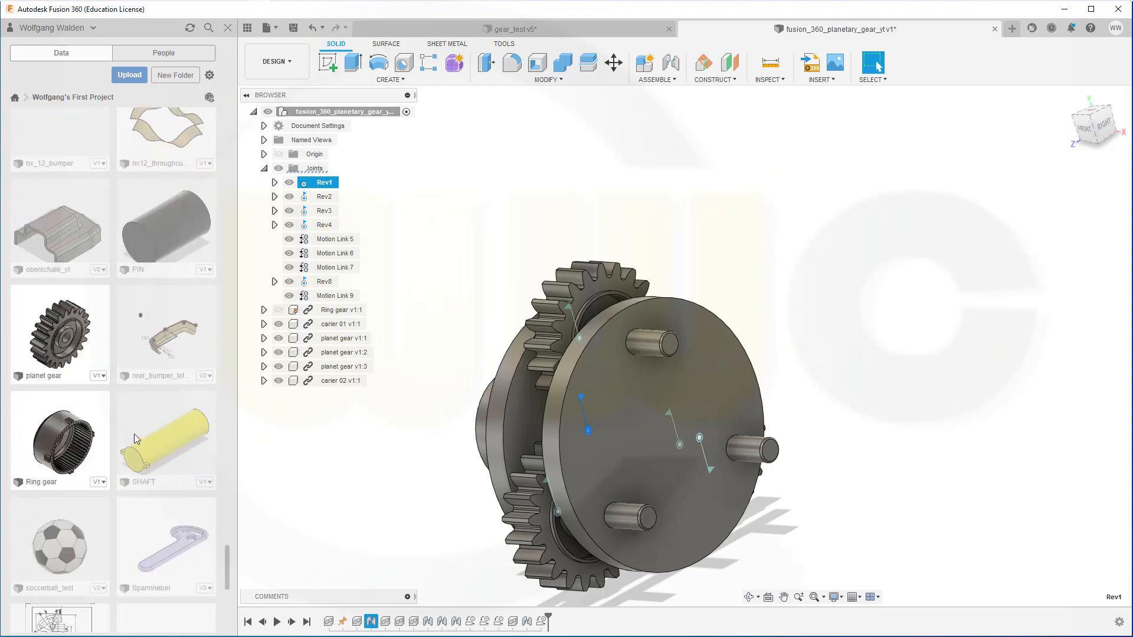
{"action": "left_click_drag", "start_coordinate": [63, 342], "coordinate": [683, 236]}
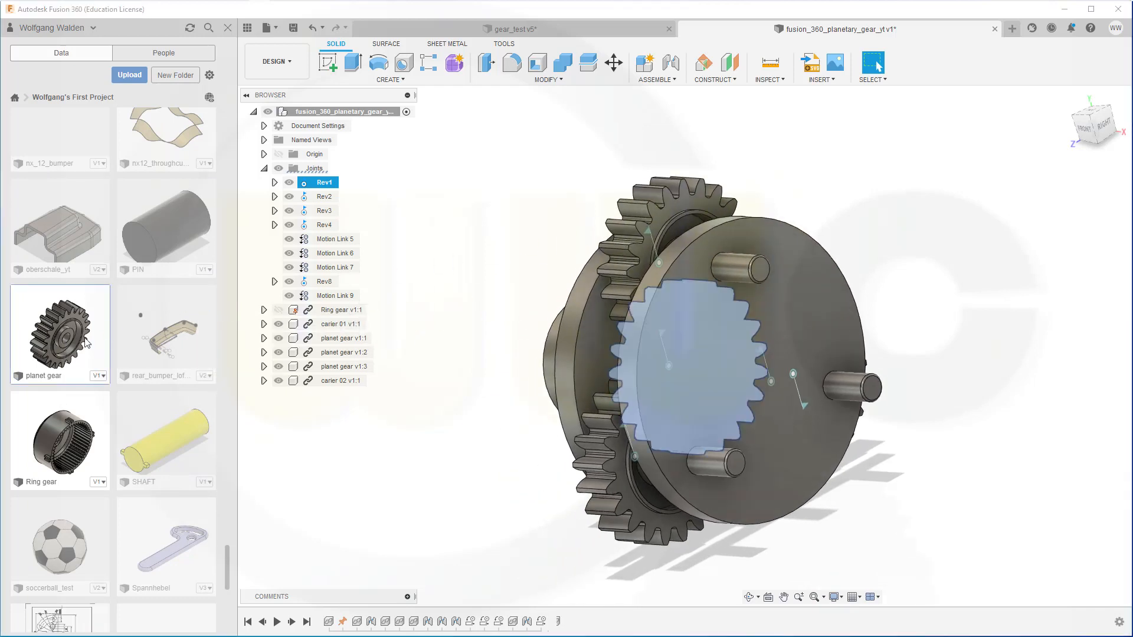
{"action": "left_click_drag", "start_coordinate": [62, 336], "coordinate": [487, 235]}
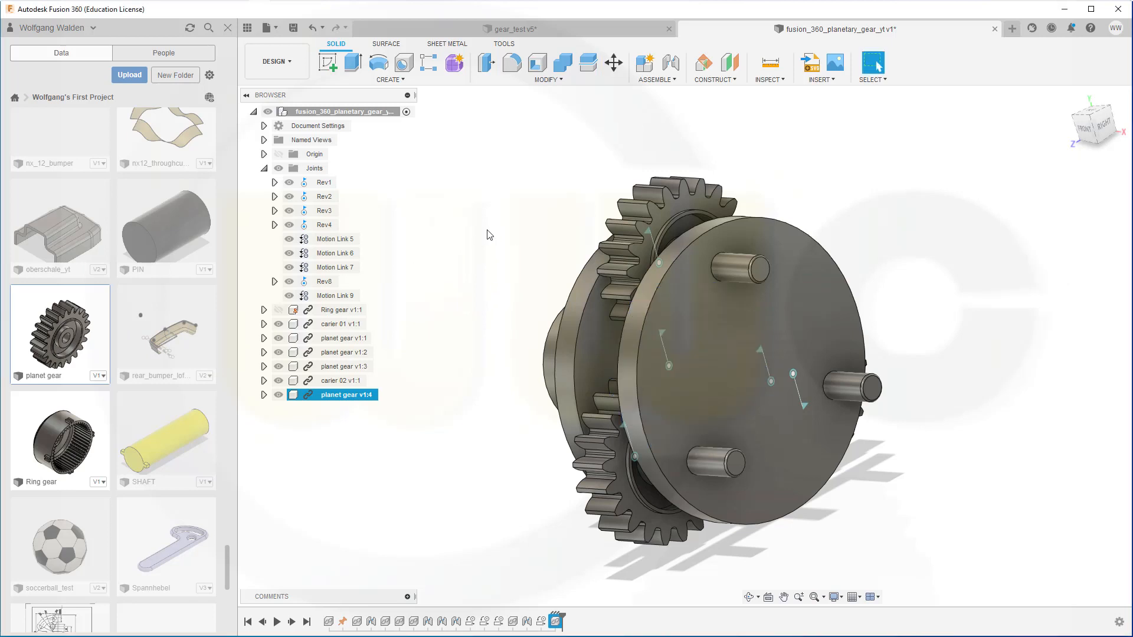
{"action": "left_click_drag", "start_coordinate": [60, 334], "coordinate": [872, 294]}
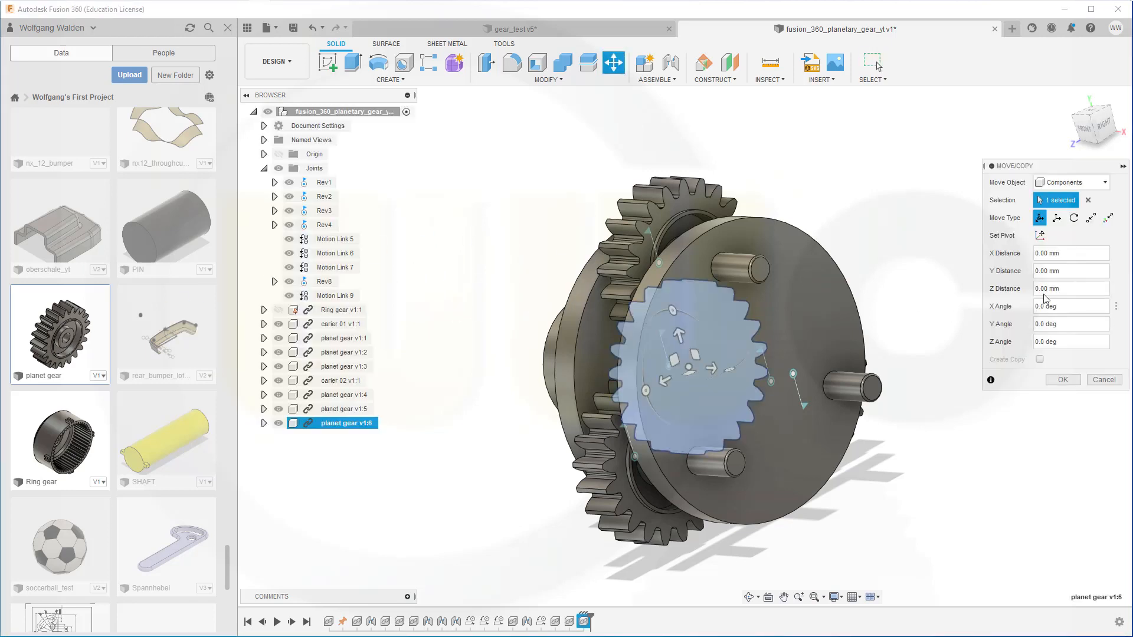
{"action": "left_click", "coordinate": [1062, 381]}
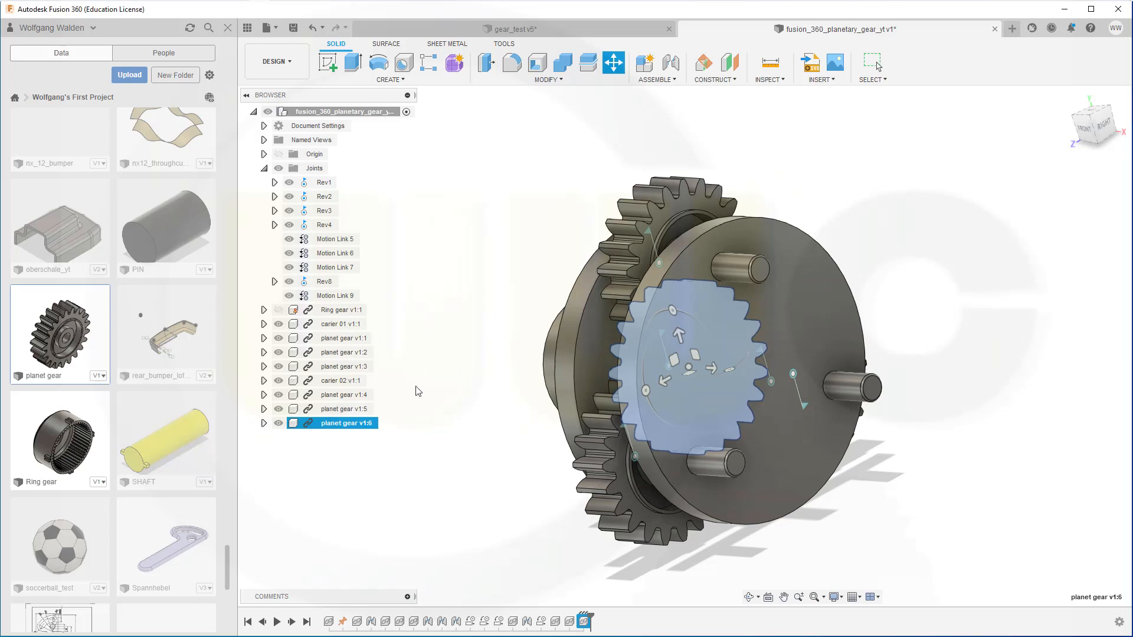
{"action": "key", "text": "Escape"}
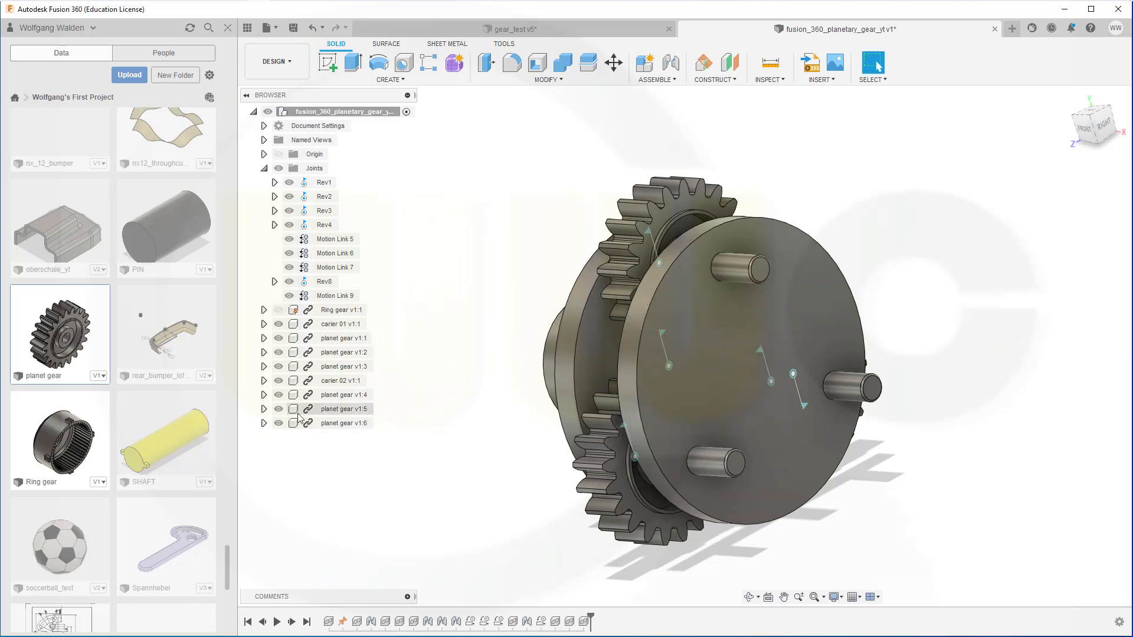
Hide carier 02 and pull the three newly inserted planet gears out of the assembly into free space beside it.
{"action": "left_click", "coordinate": [279, 382]}
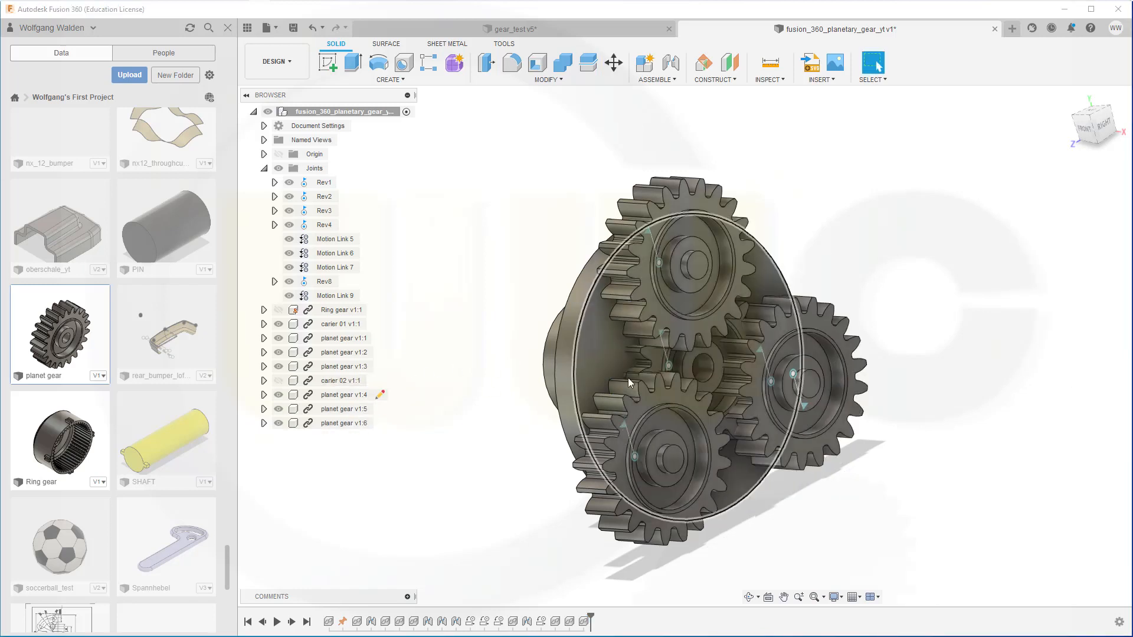
{"action": "left_click_drag", "start_coordinate": [770, 378], "coordinate": [974, 270]}
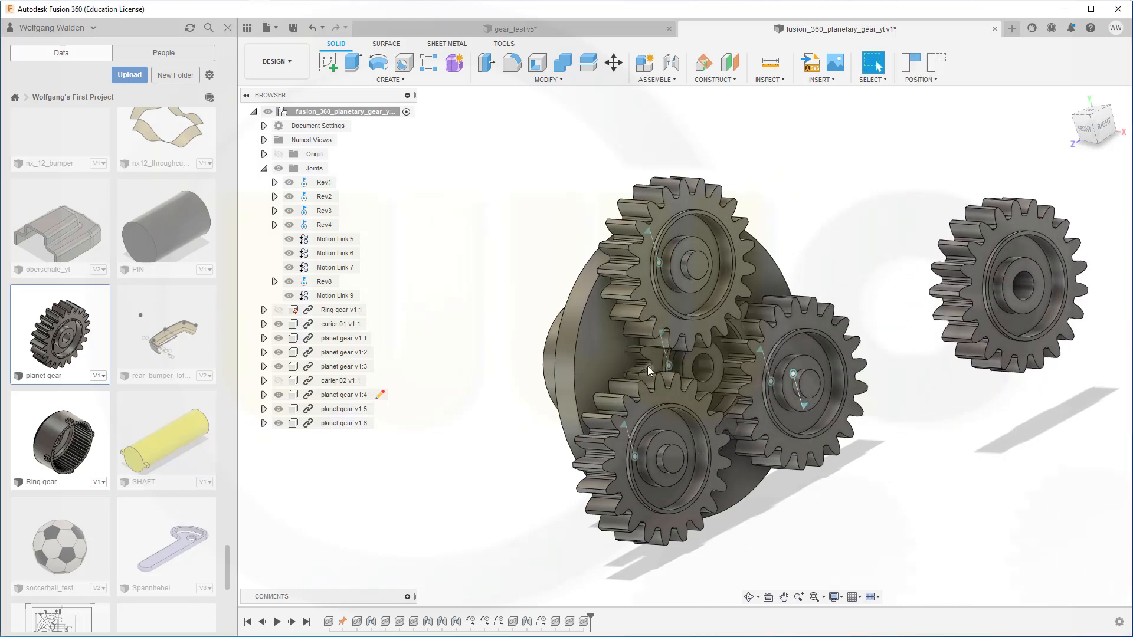
{"action": "left_click_drag", "start_coordinate": [652, 360], "coordinate": [1009, 463]}
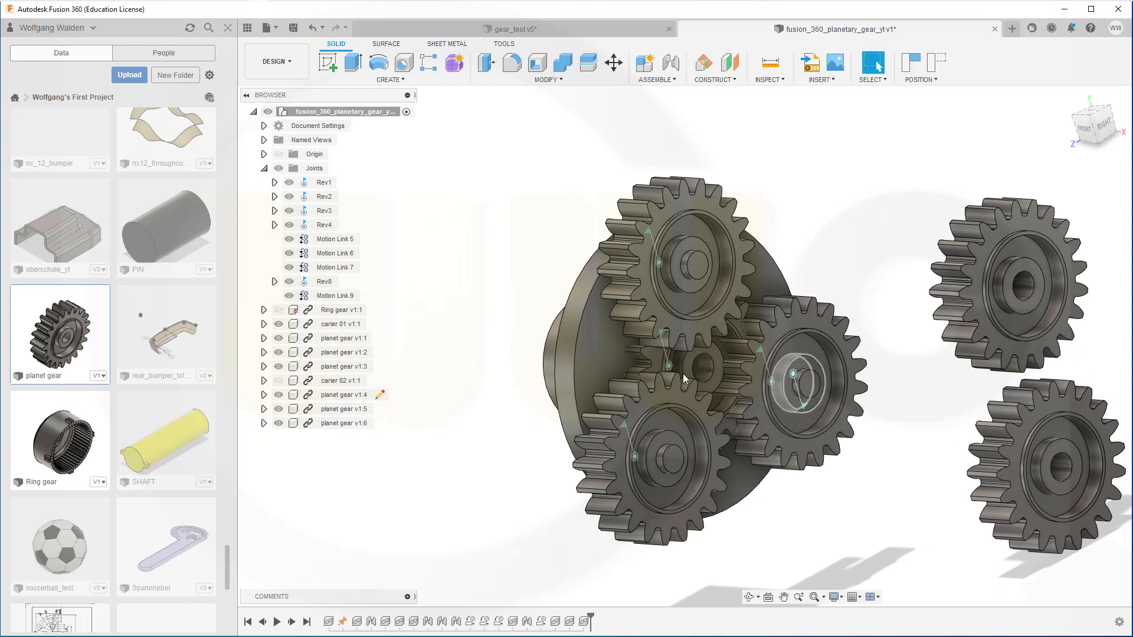
{"action": "left_click_drag", "start_coordinate": [647, 358], "coordinate": [920, 139]}
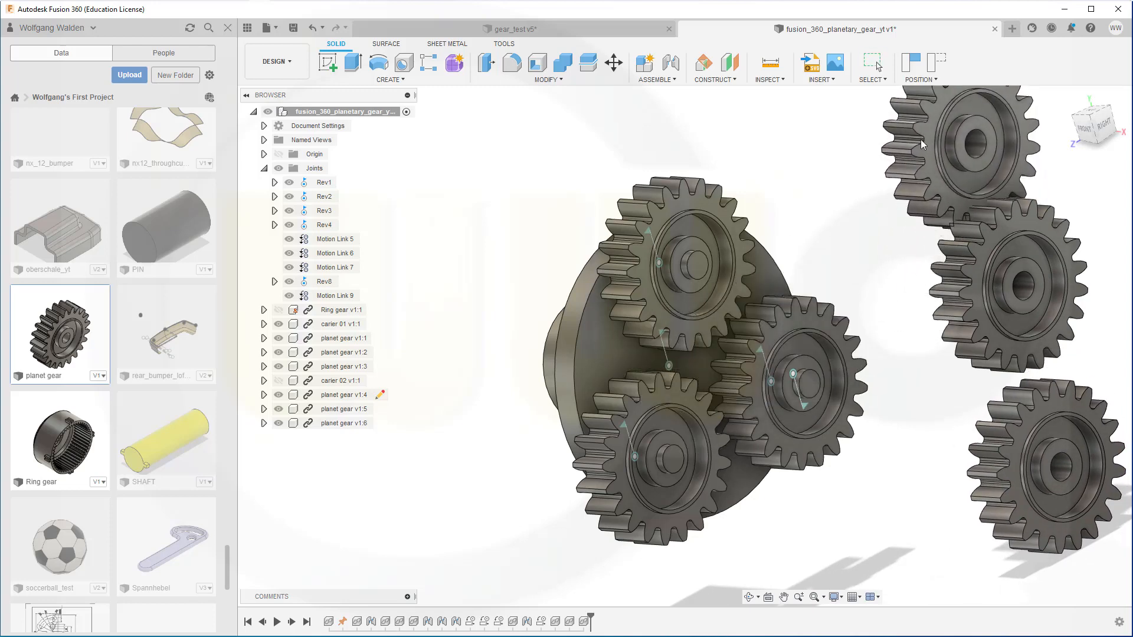
In the front view, move the three loose planet gears farther from the carriers along the axis, and show carier 02 again.
{"action": "left_click", "coordinate": [1085, 135]}
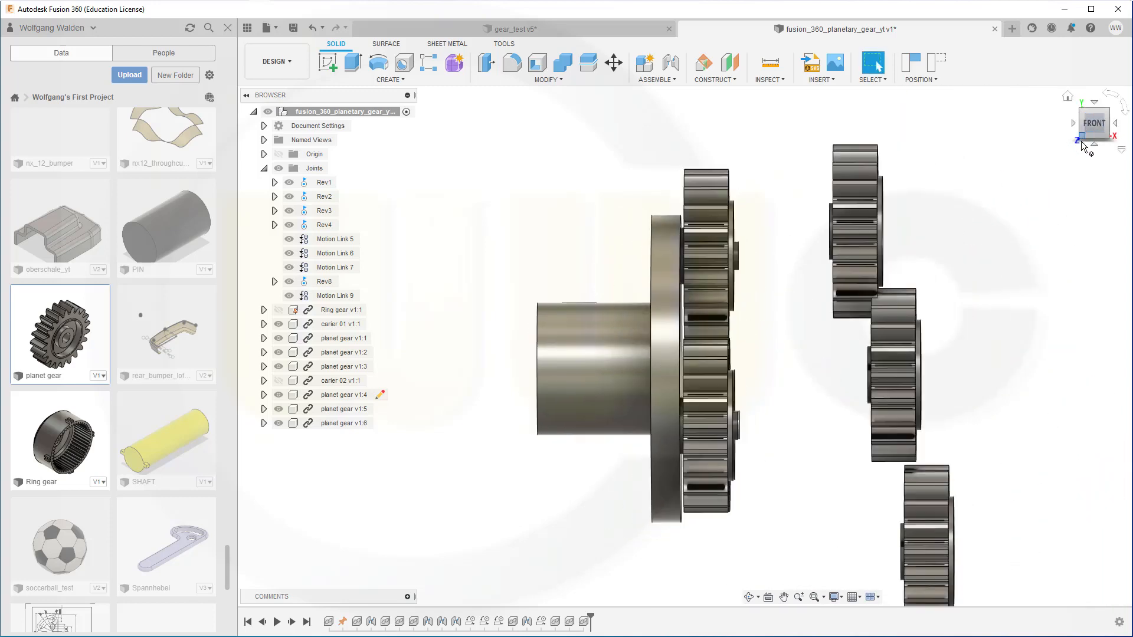
{"action": "left_click_drag", "start_coordinate": [845, 217], "coordinate": [977, 227]}
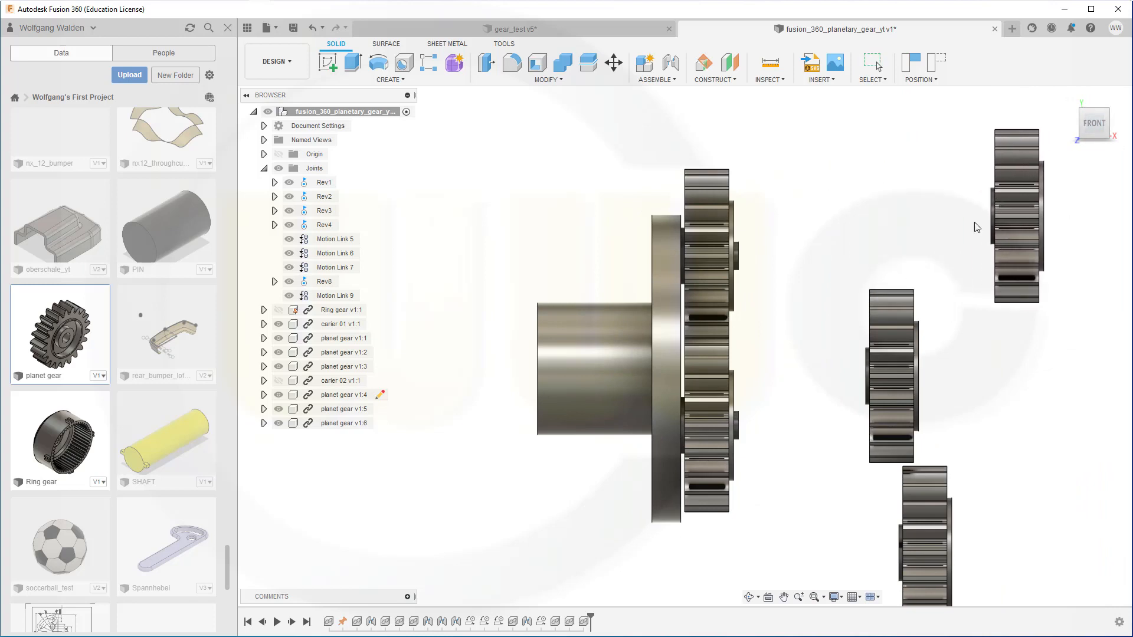
{"action": "left_click_drag", "start_coordinate": [904, 329], "coordinate": [1015, 334]}
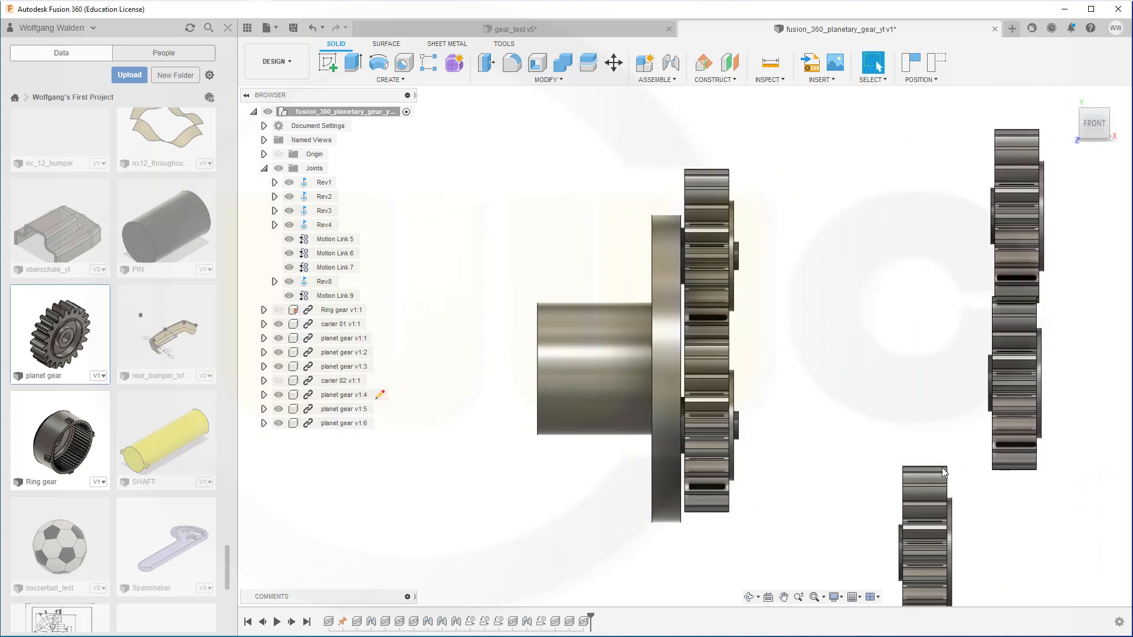
{"action": "left_click_drag", "start_coordinate": [943, 472], "coordinate": [1018, 504]}
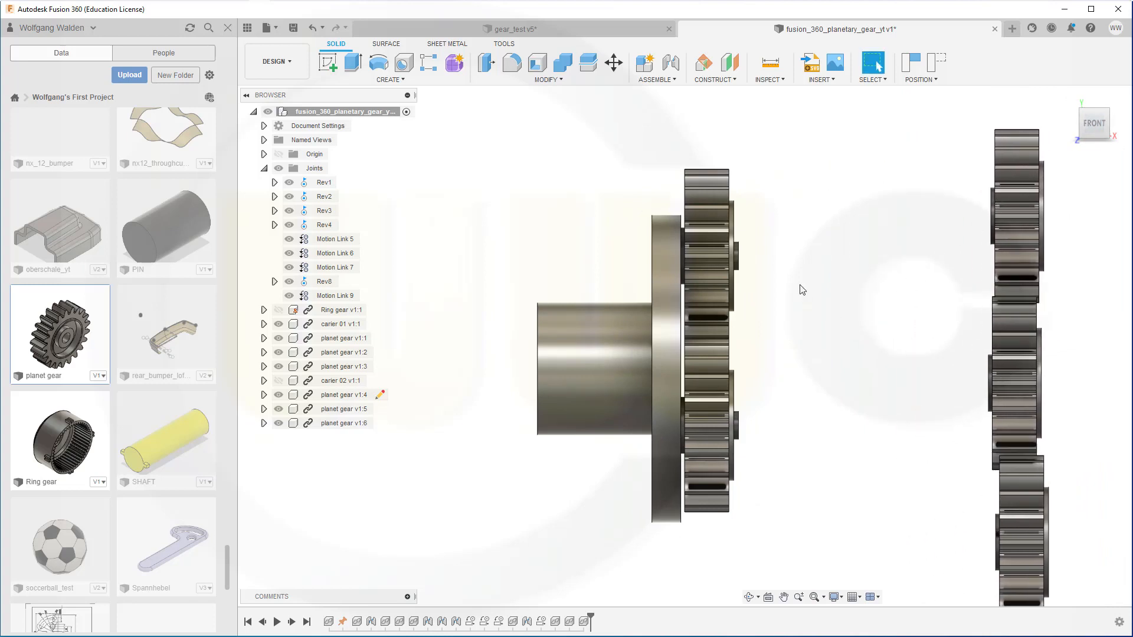
{"action": "middle_click_drag", "start_coordinate": [859, 298], "coordinate": [779, 310], "text": "shift"}
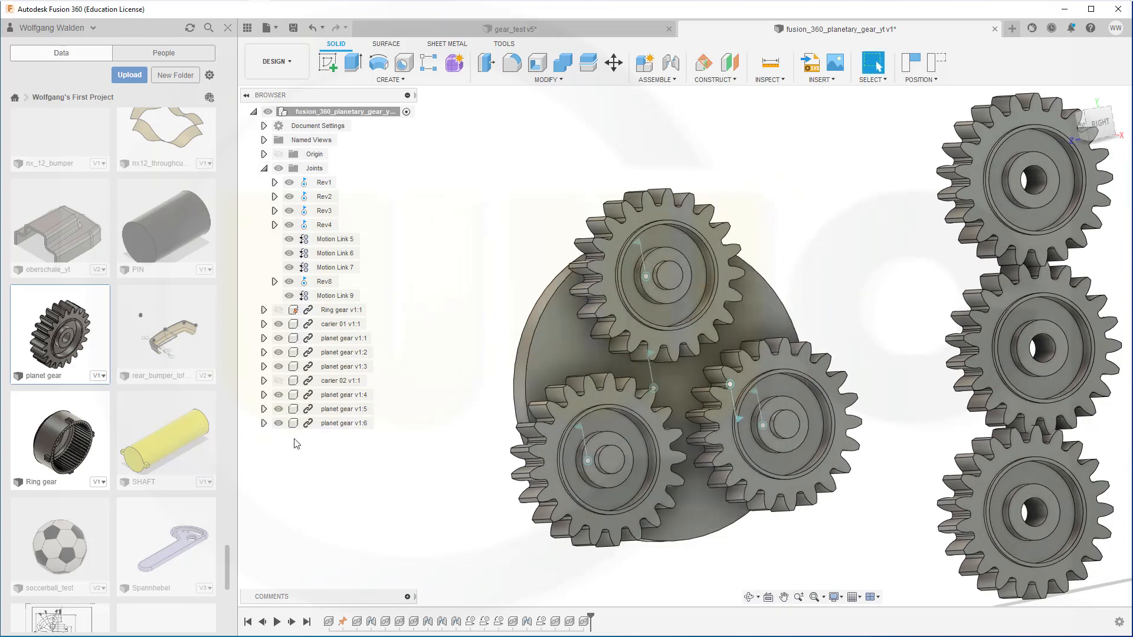
{"action": "left_click", "coordinate": [278, 381]}
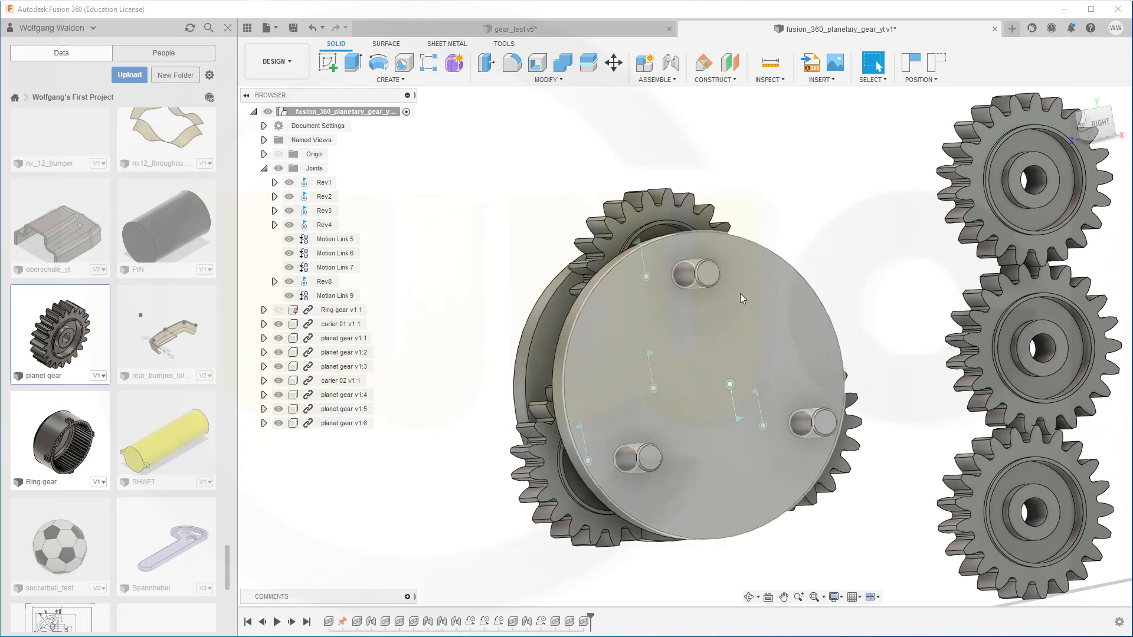
Create a revolute joint between the uppermost loose planet gear's inner bore edge and the base of carier 02's top pin.
{"action": "left_click", "coordinate": [671, 63]}
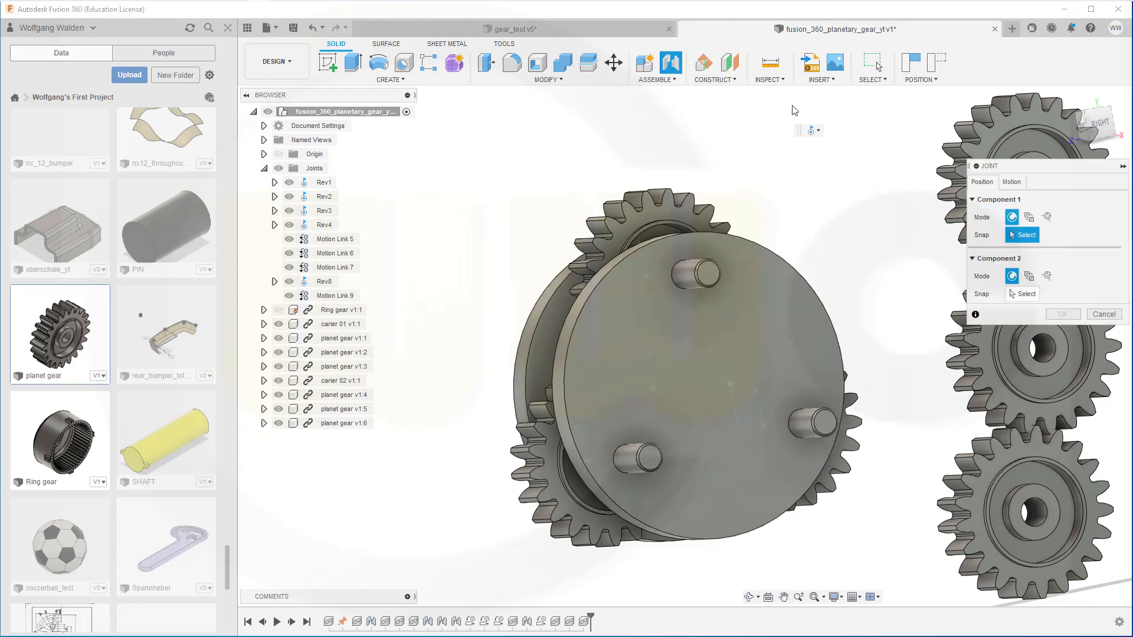
{"action": "left_click", "coordinate": [1012, 183]}
{"action": "left_click", "coordinate": [980, 183]}
{"action": "middle_click_drag", "start_coordinate": [823, 257], "coordinate": [892, 225], "text": "shift"}
{"action": "scroll", "coordinate": [892, 225], "scroll_direction": "up", "scroll_amount": 3}
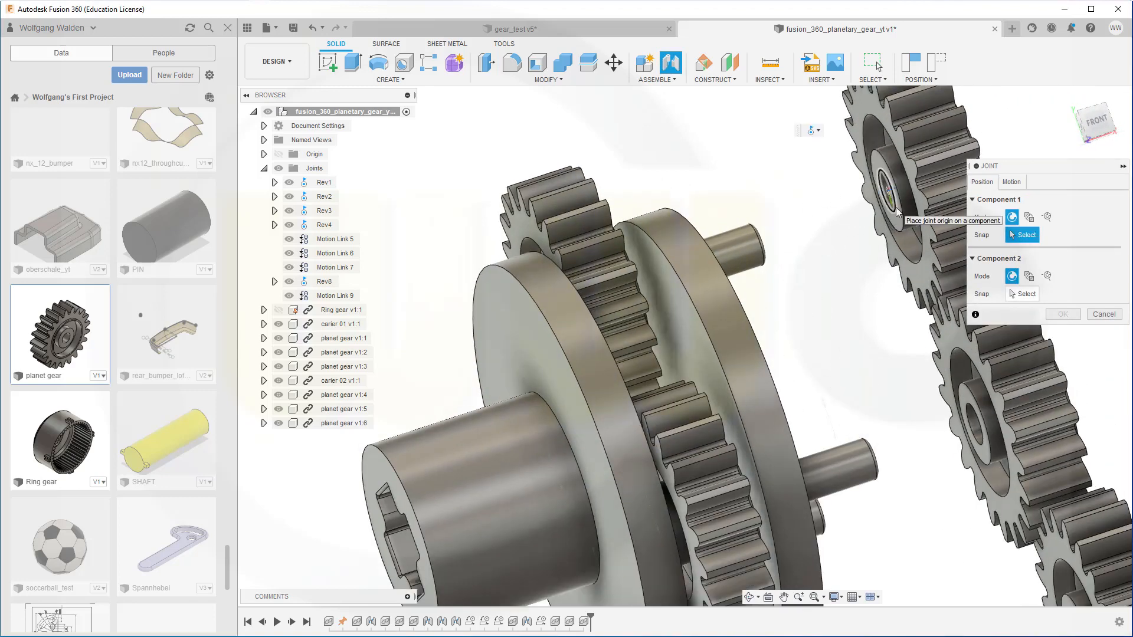
{"action": "left_click", "coordinate": [896, 207]}
{"action": "middle_click_drag", "start_coordinate": [857, 273], "coordinate": [782, 295], "text": "shift"}
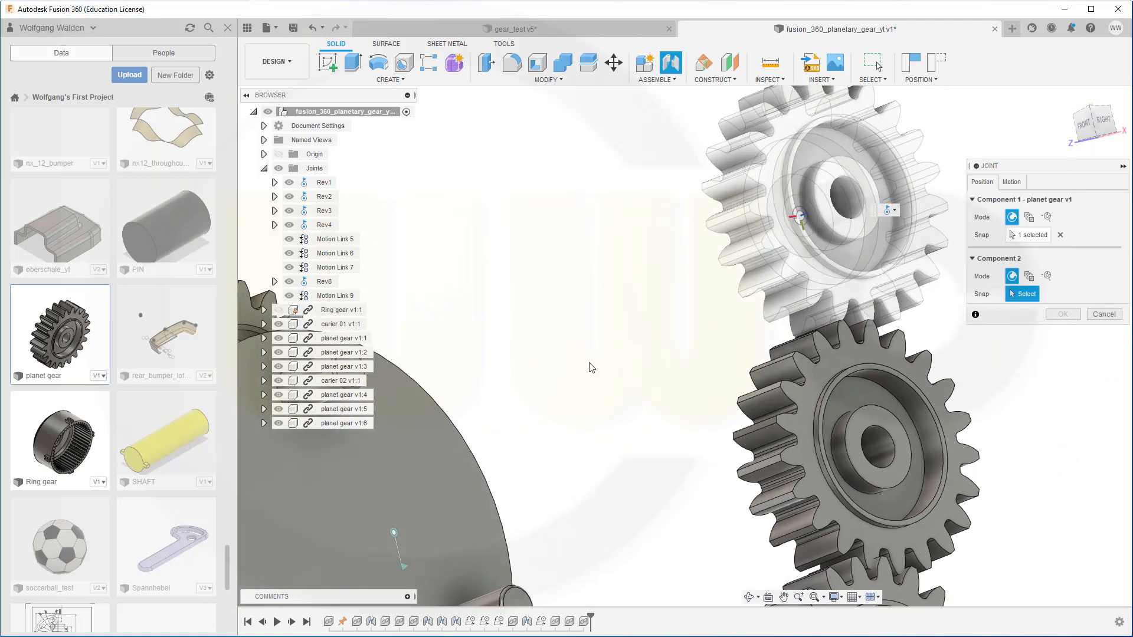
{"action": "middle_click_drag", "start_coordinate": [540, 402], "coordinate": [733, 281]}
{"action": "scroll", "coordinate": [733, 280], "scroll_direction": "down", "scroll_amount": 2}
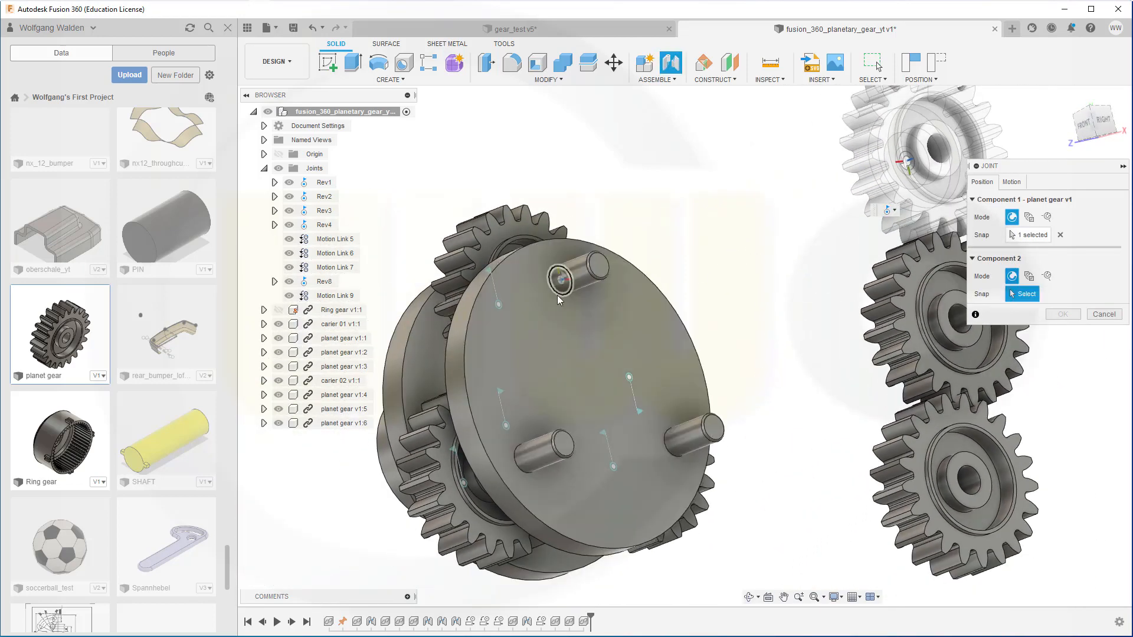
{"action": "left_click", "coordinate": [558, 295]}
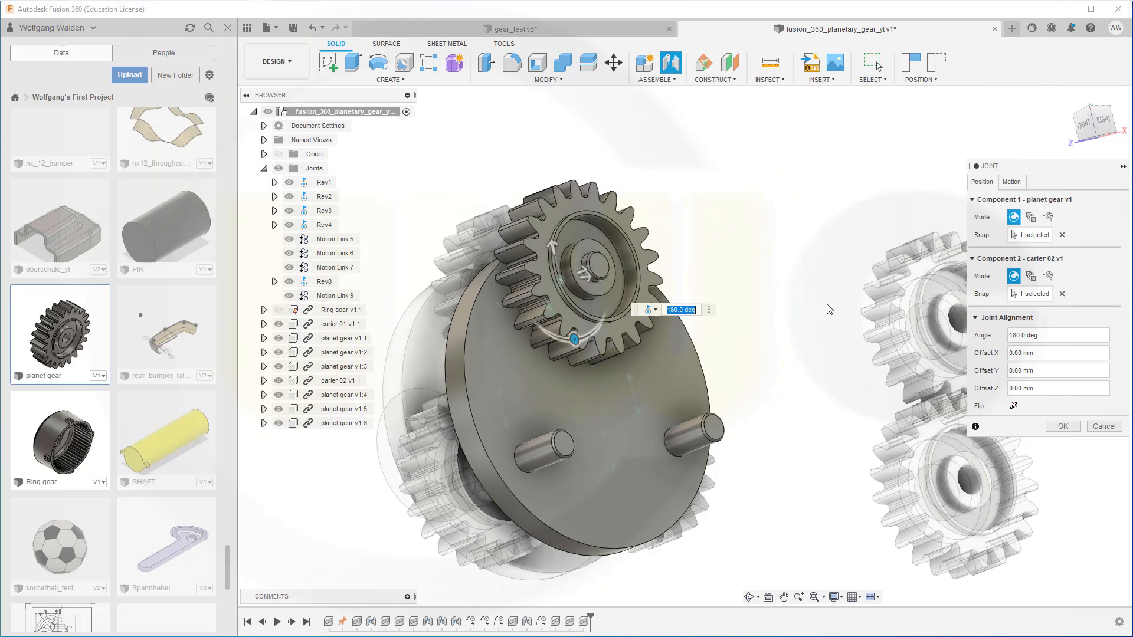
{"action": "left_click", "coordinate": [1064, 428]}
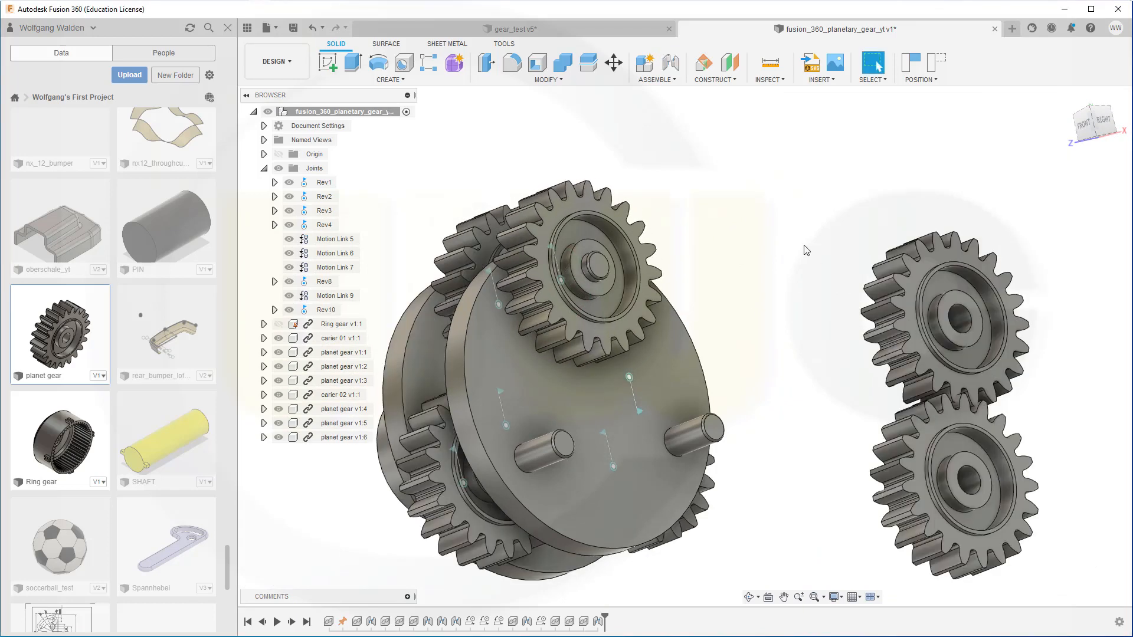
Join the upper of the two remaining loose planet gears to the base of carier 02's right-hand pin with a revolute joint.
{"action": "right_click", "coordinate": [805, 240]}
{"action": "left_click", "coordinate": [805, 213]}
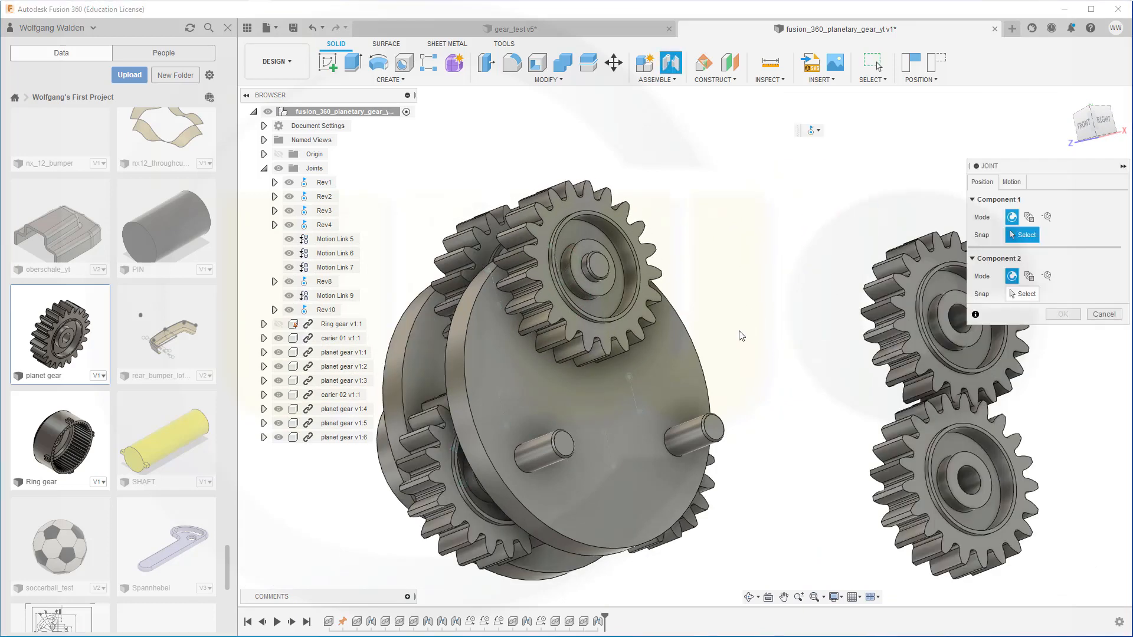
{"action": "middle_click_drag", "start_coordinate": [742, 334], "coordinate": [795, 406], "text": "shift"}
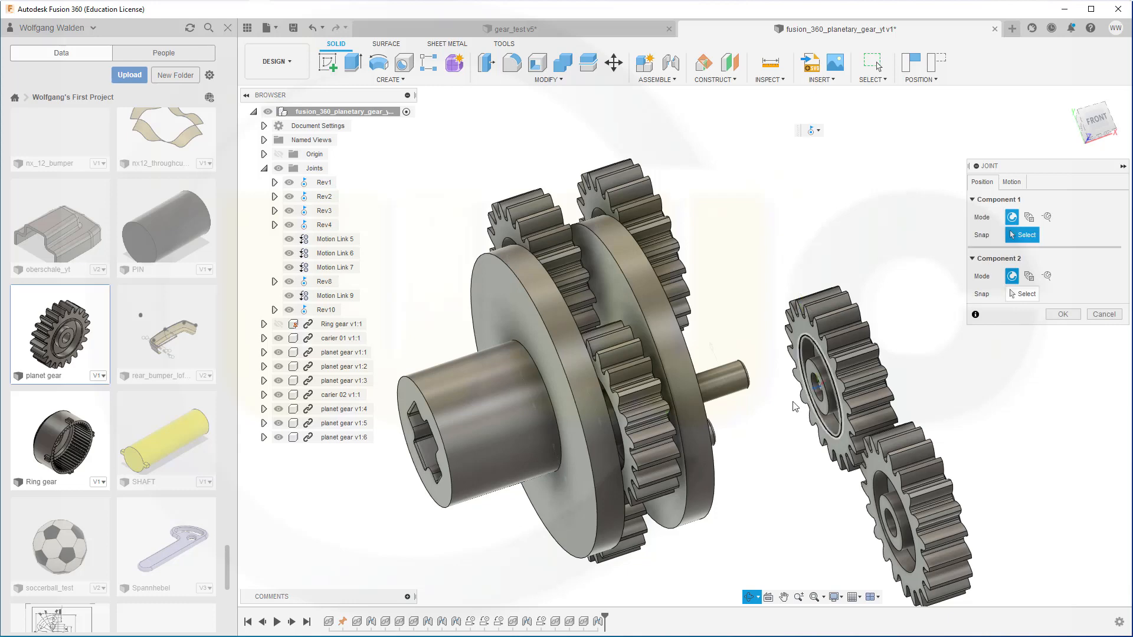
{"action": "left_click", "coordinate": [824, 408]}
{"action": "middle_click_drag", "start_coordinate": [755, 297], "coordinate": [576, 480], "text": "shift"}
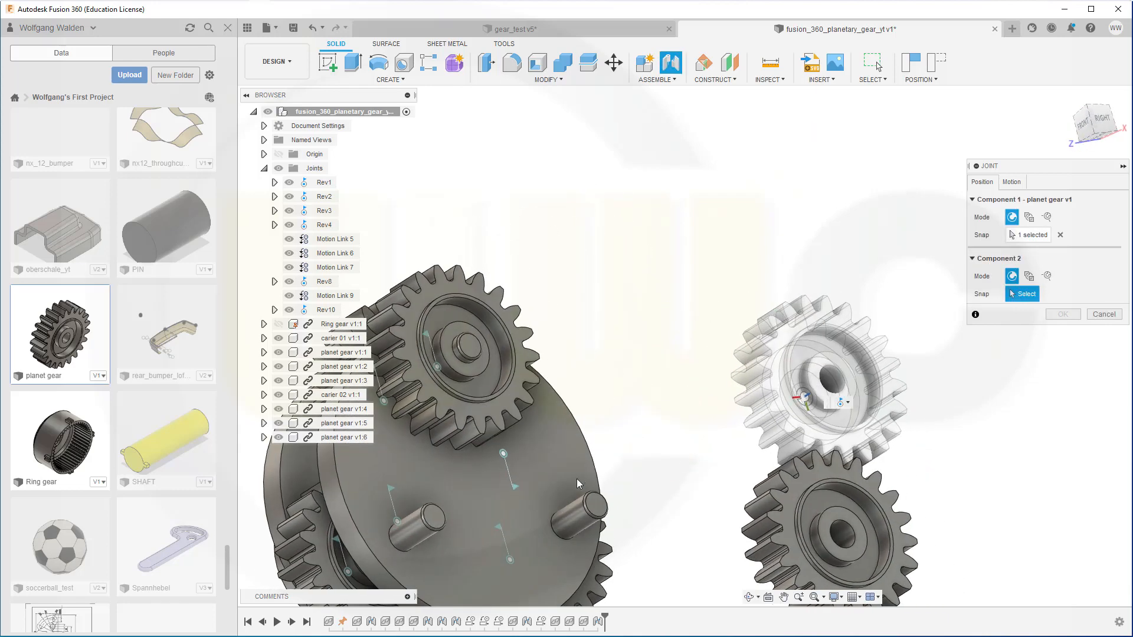
{"action": "left_click", "coordinate": [562, 535]}
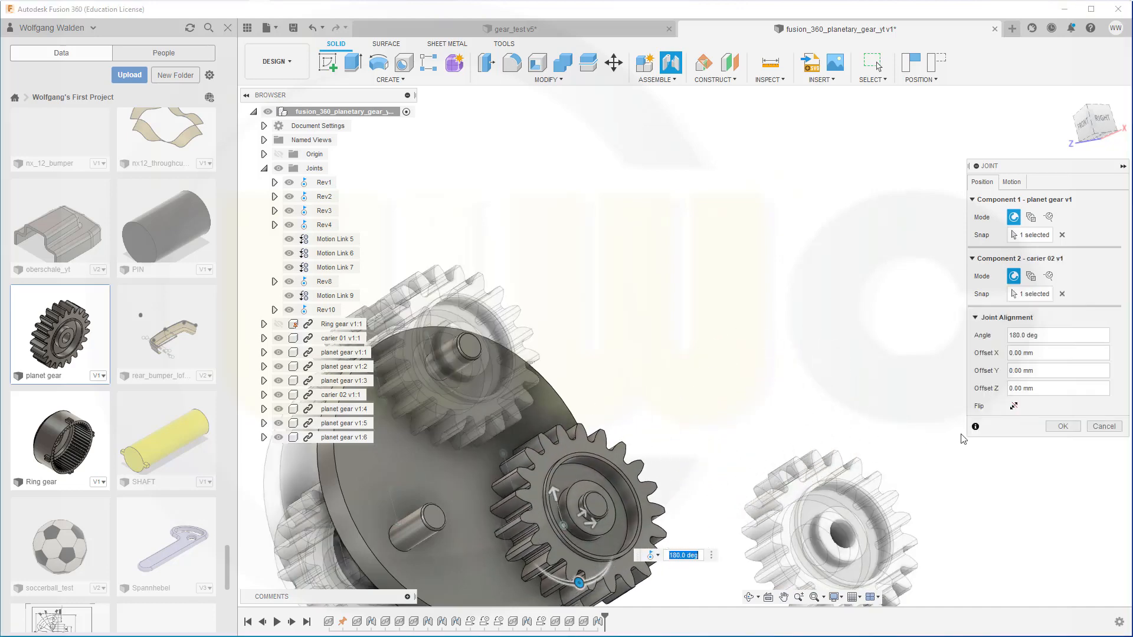
{"action": "left_click", "coordinate": [1063, 427]}
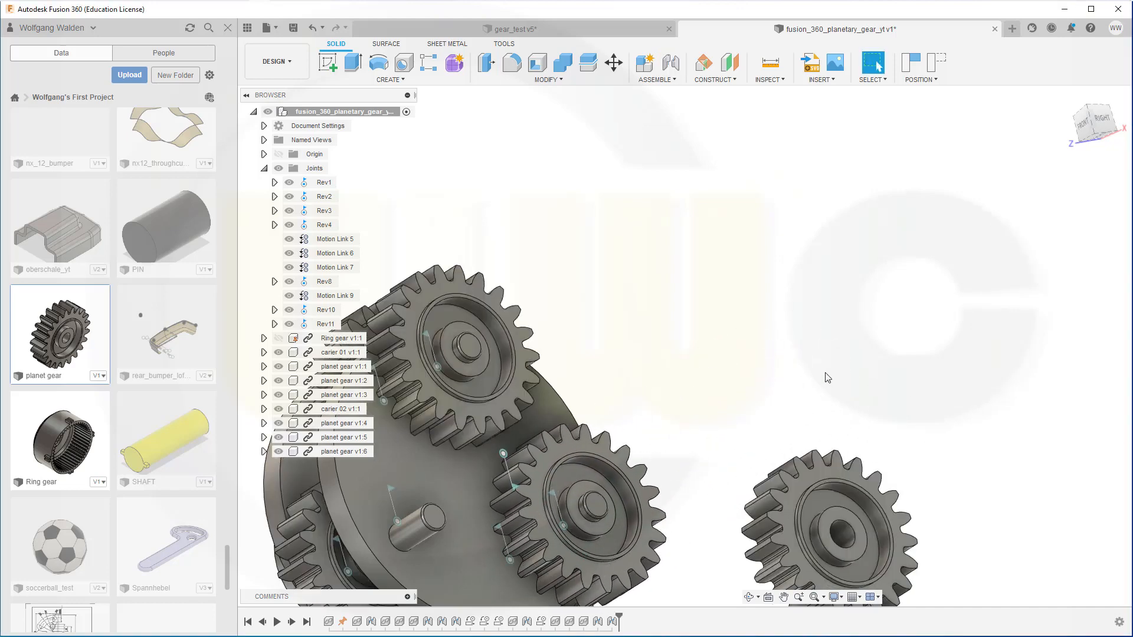
Join the last loose planet gear to the base of carier 02's remaining free pin with a revolute joint.
{"action": "right_click", "coordinate": [779, 317]}
{"action": "left_click", "coordinate": [793, 282]}
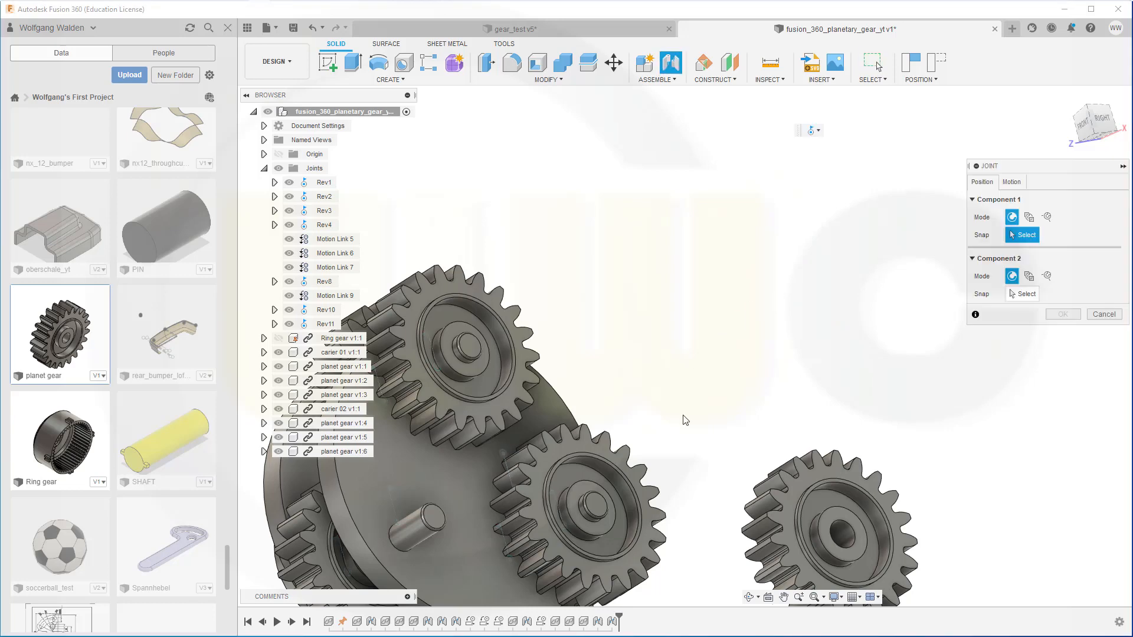
{"action": "middle_click_drag", "start_coordinate": [684, 418], "coordinate": [745, 437], "text": "shift"}
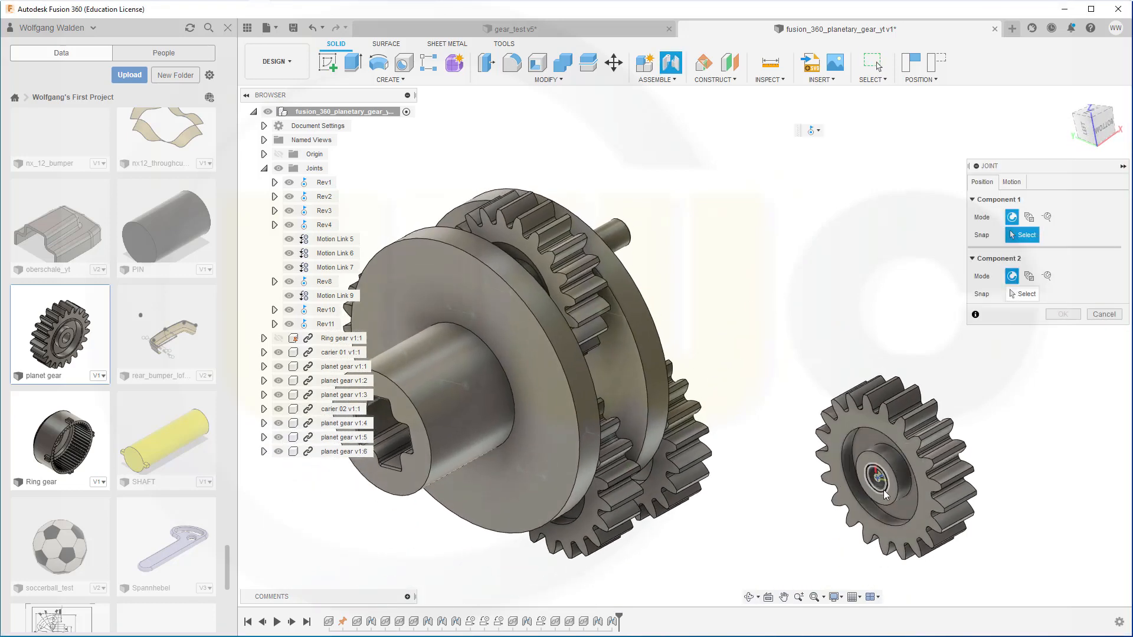
{"action": "left_click", "coordinate": [864, 446]}
{"action": "middle_click_drag", "start_coordinate": [864, 446], "coordinate": [732, 342], "text": "shift"}
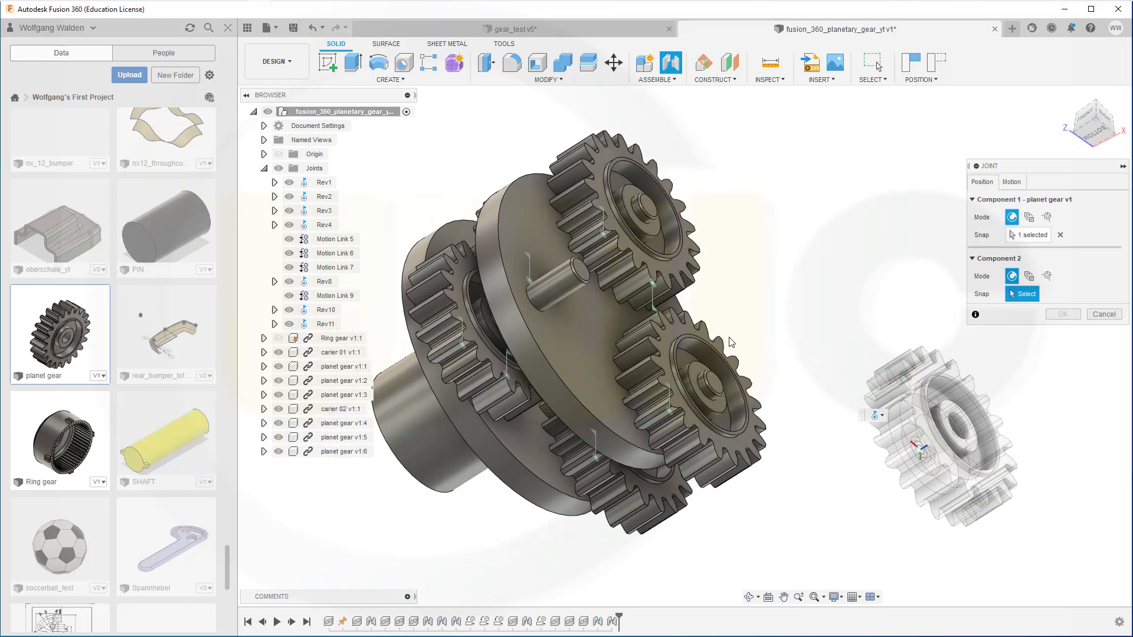
{"action": "left_click", "coordinate": [539, 318]}
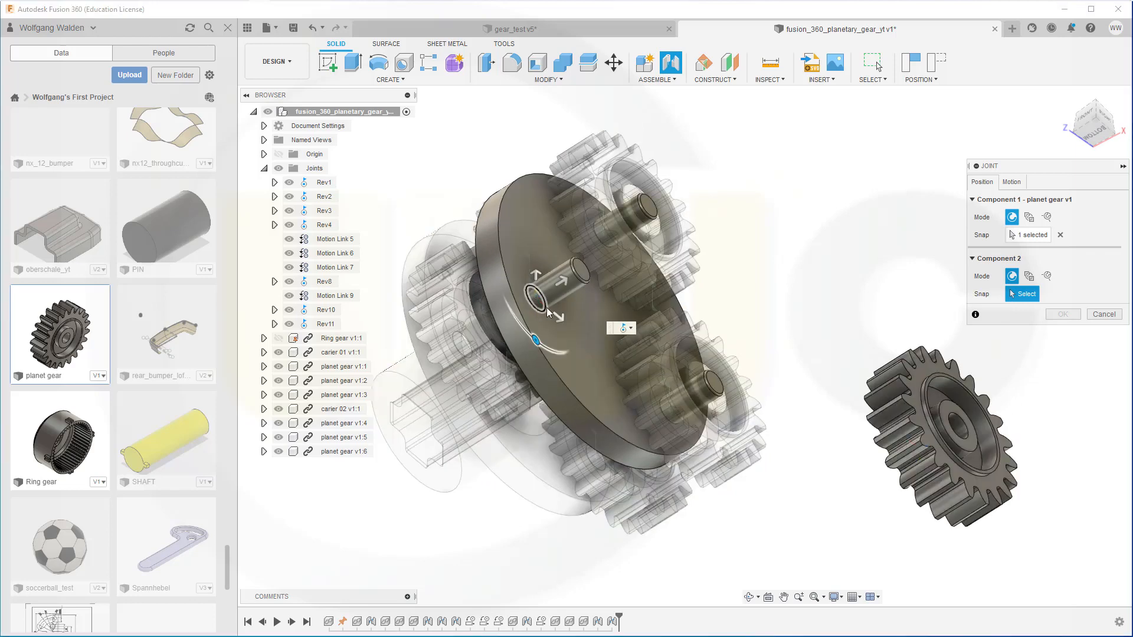
{"action": "left_click", "coordinate": [1063, 426]}
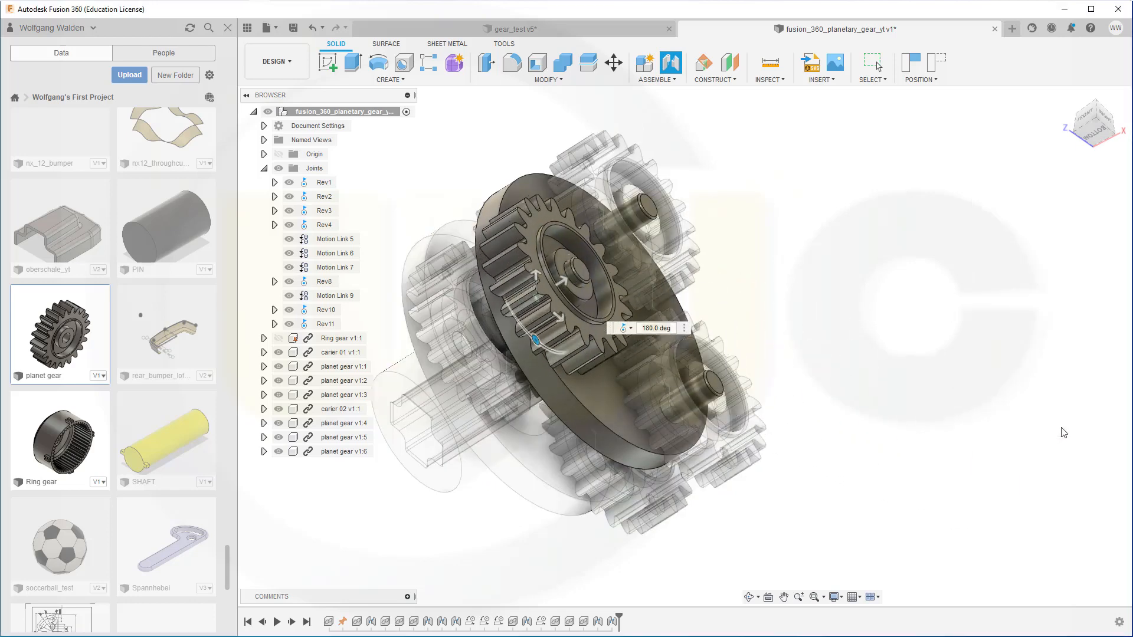
{"action": "middle_click_drag", "start_coordinate": [818, 303], "coordinate": [772, 342], "text": "shift"}
{"action": "middle_click_drag", "start_coordinate": [400, 243], "coordinate": [451, 235], "text": "shift"}
{"action": "scroll", "coordinate": [451, 235], "scroll_direction": "up", "scroll_amount": 2}
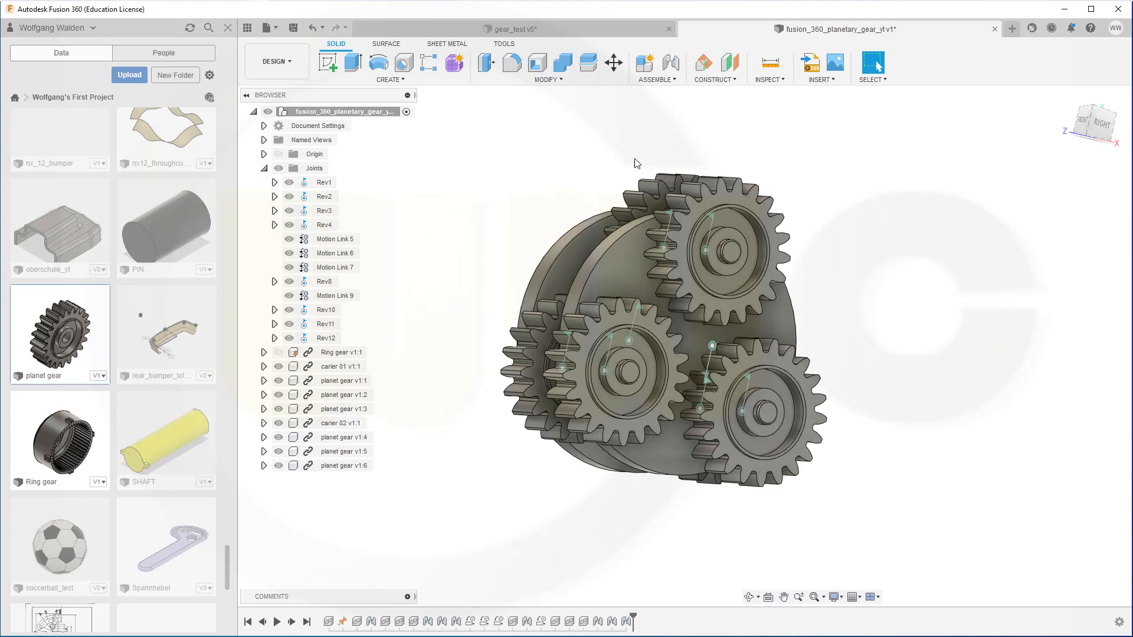
Create a reversed motion link between joints Rev8 and Rev10, with angles of 1 deg for Rev8 and 2 deg for Rev10.
{"action": "left_click", "coordinate": [675, 81]}
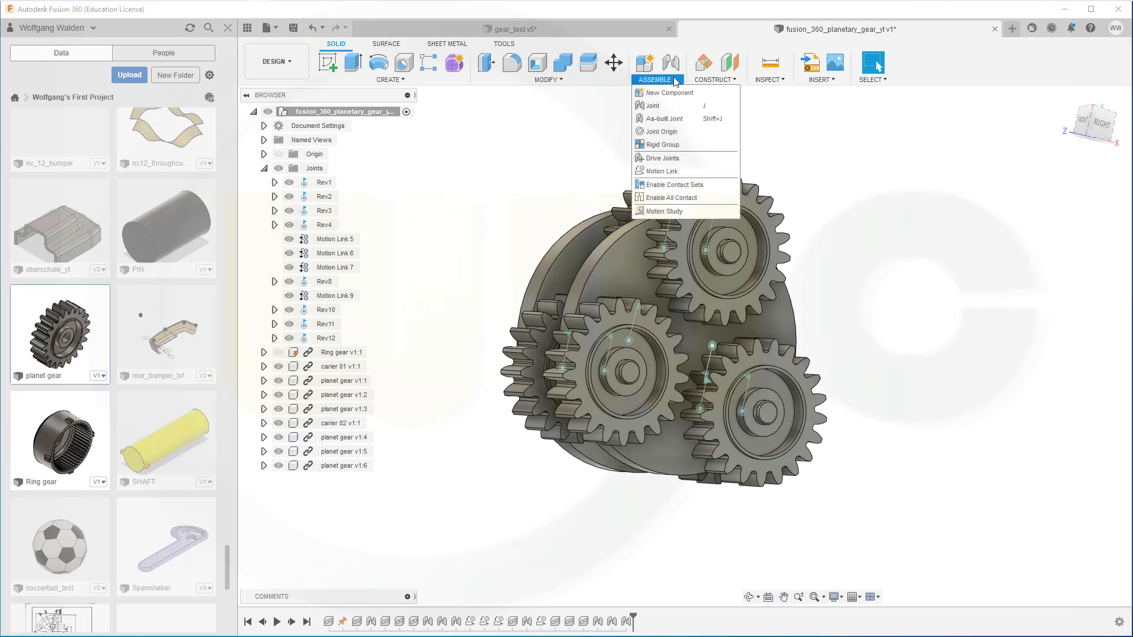
{"action": "left_click", "coordinate": [662, 172]}
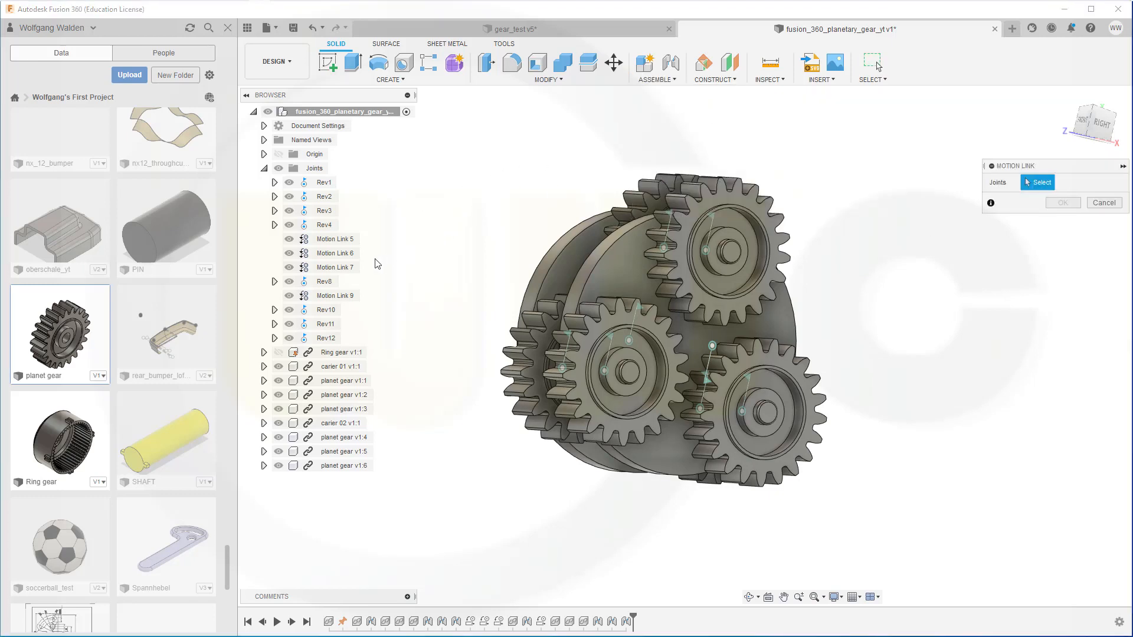
{"action": "left_click", "coordinate": [323, 283]}
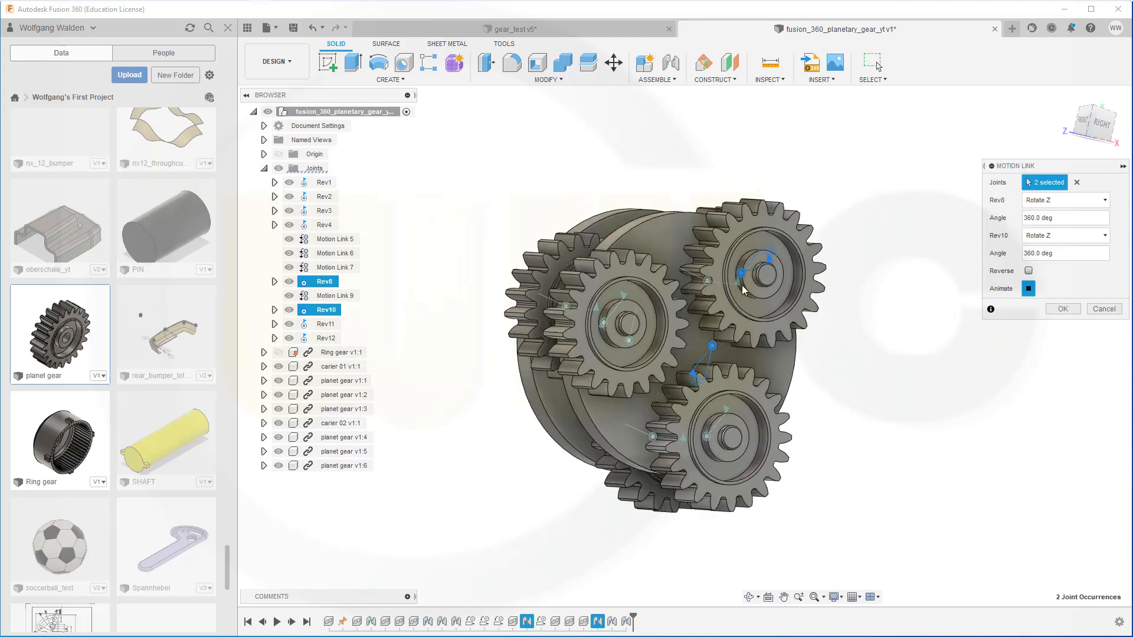
{"action": "left_click", "coordinate": [1039, 217]}
{"action": "type", "text": "1"}
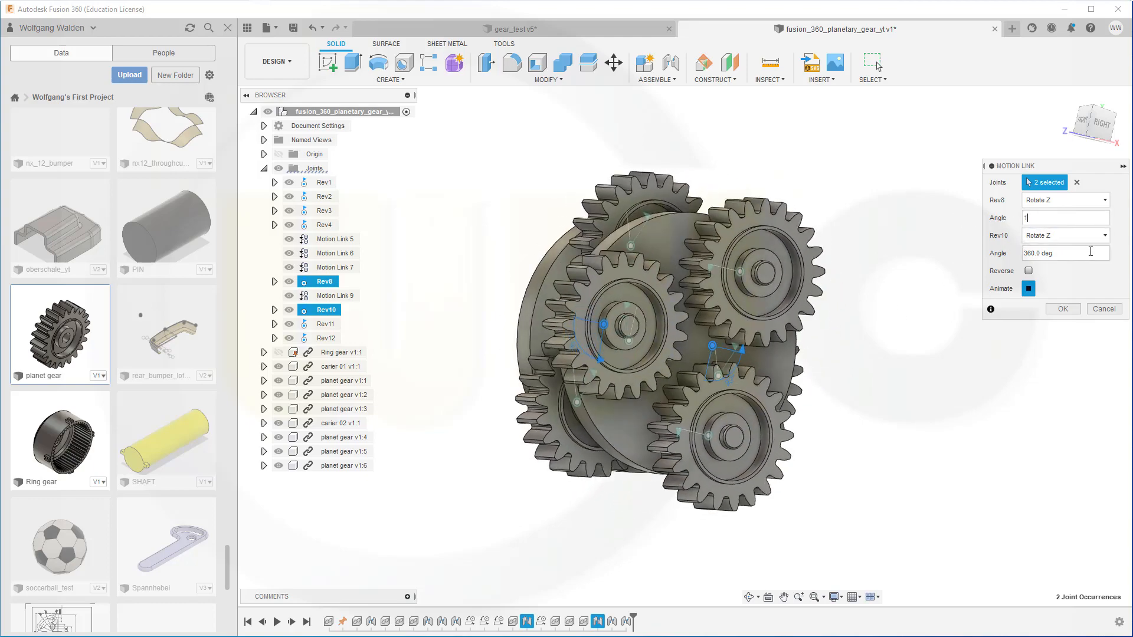
{"action": "key", "text": "Tab"}
{"action": "type", "text": "2"}
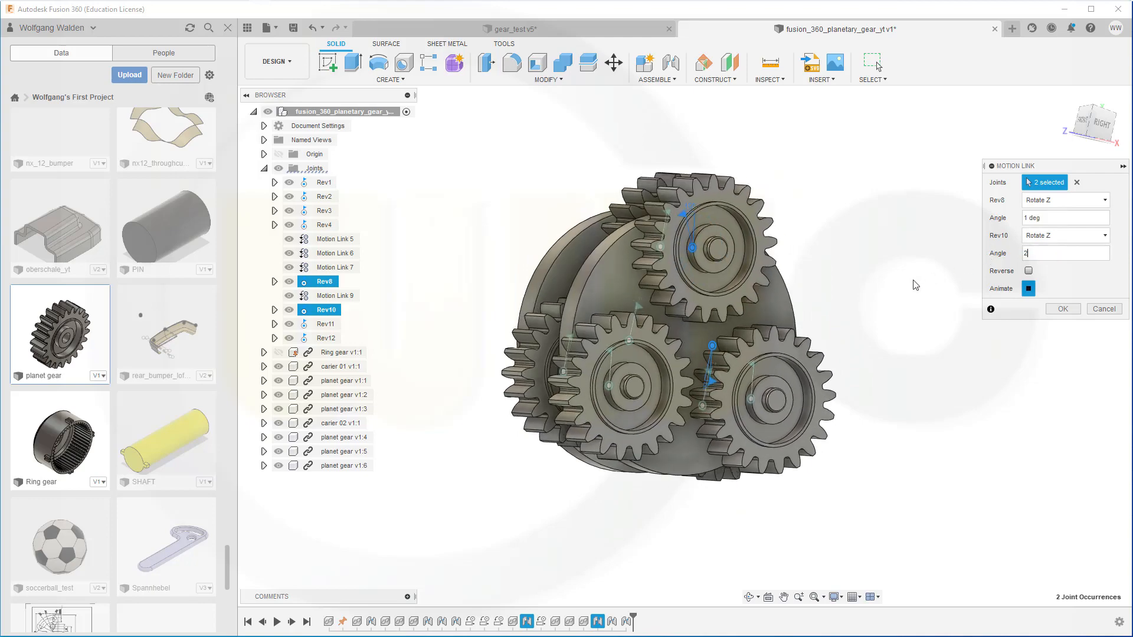
{"action": "left_click", "coordinate": [1029, 271]}
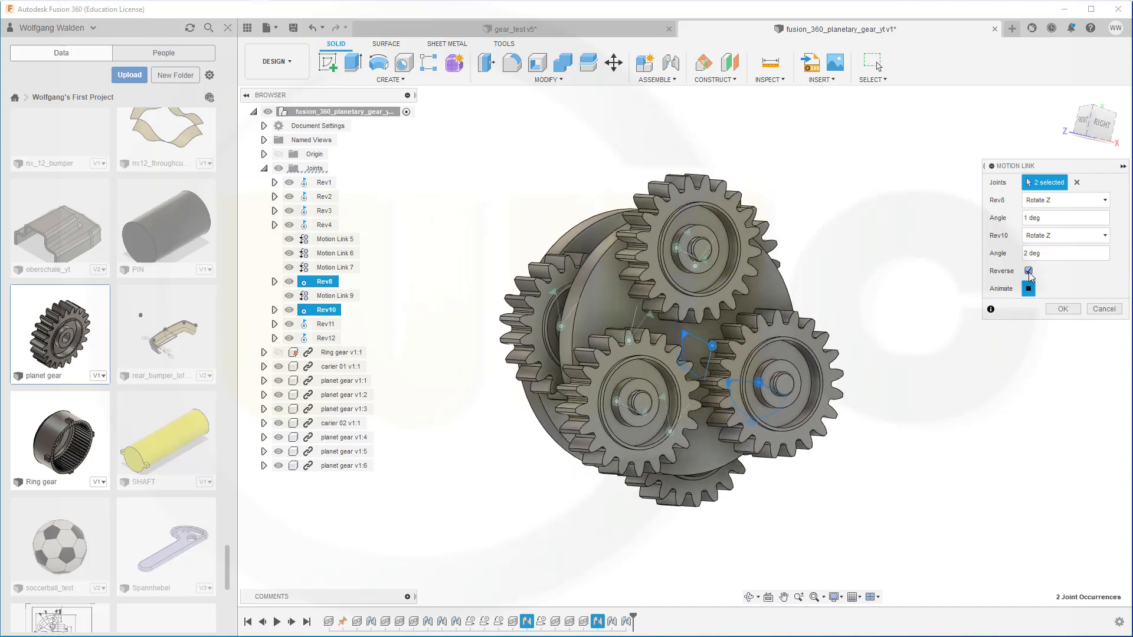
{"action": "left_click", "coordinate": [1062, 310]}
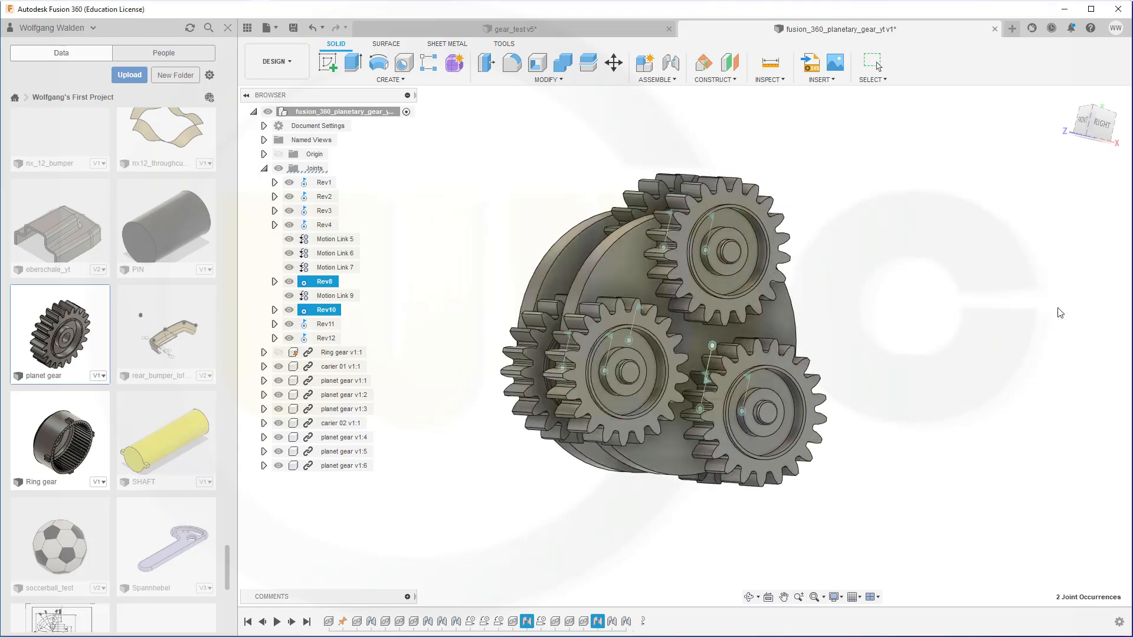
Create a reversed motion link between joints Rev8 and Rev11, with angles of 1 deg for Rev8 and 2 deg for Rev11.
{"action": "right_click", "coordinate": [940, 244]}
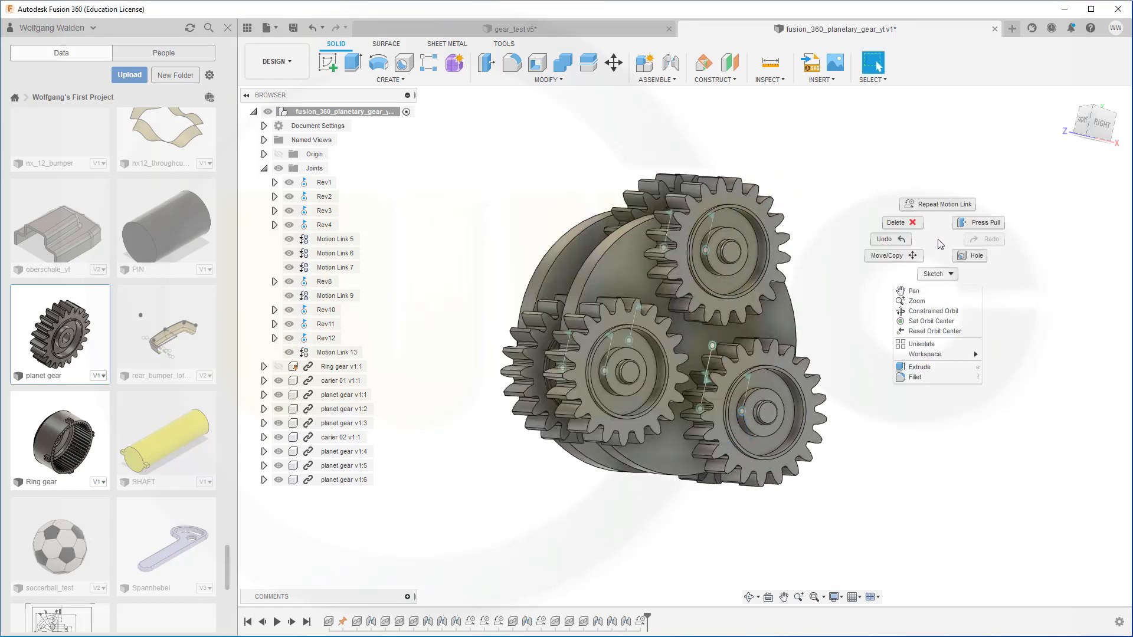
{"action": "left_click", "coordinate": [936, 205]}
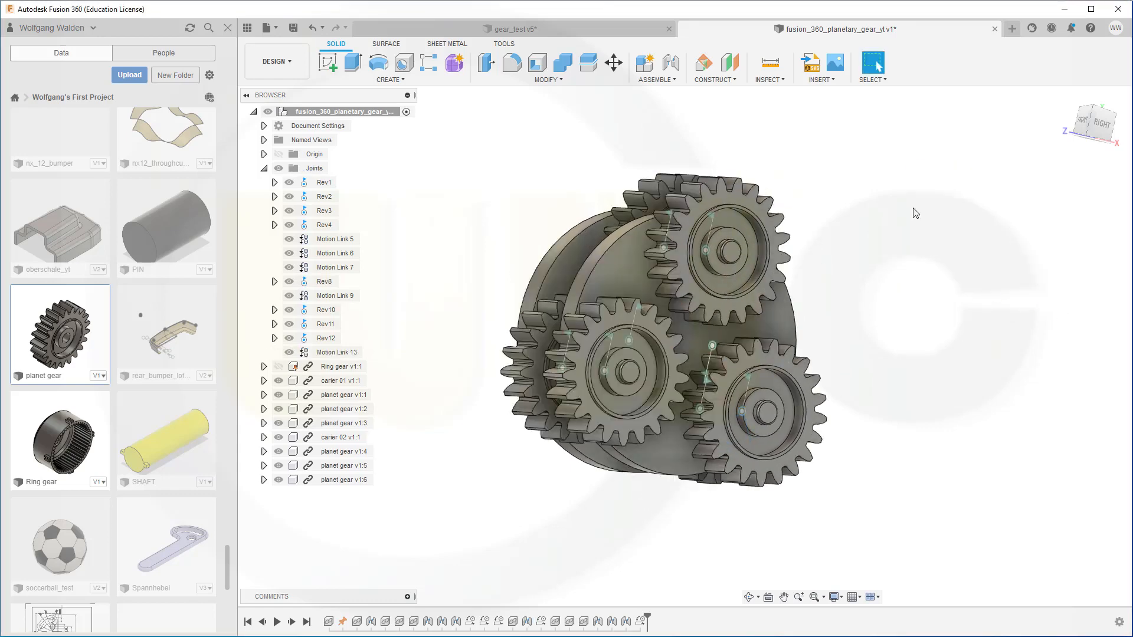
{"action": "left_click", "coordinate": [325, 282]}
{"action": "left_click", "coordinate": [331, 326]}
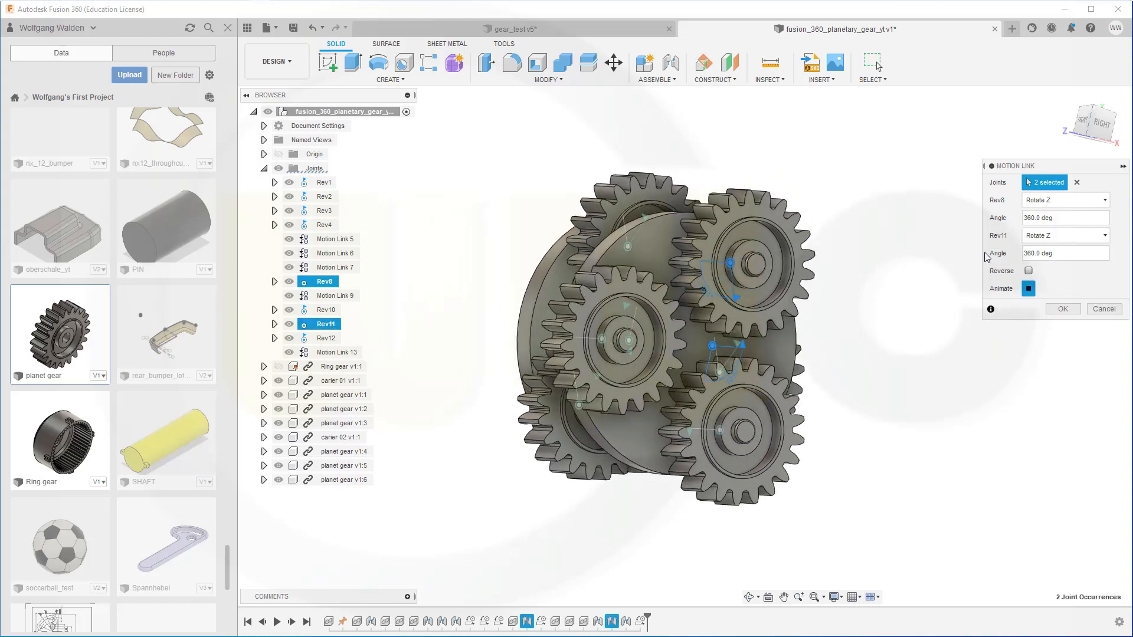
{"action": "type", "text": "1"}
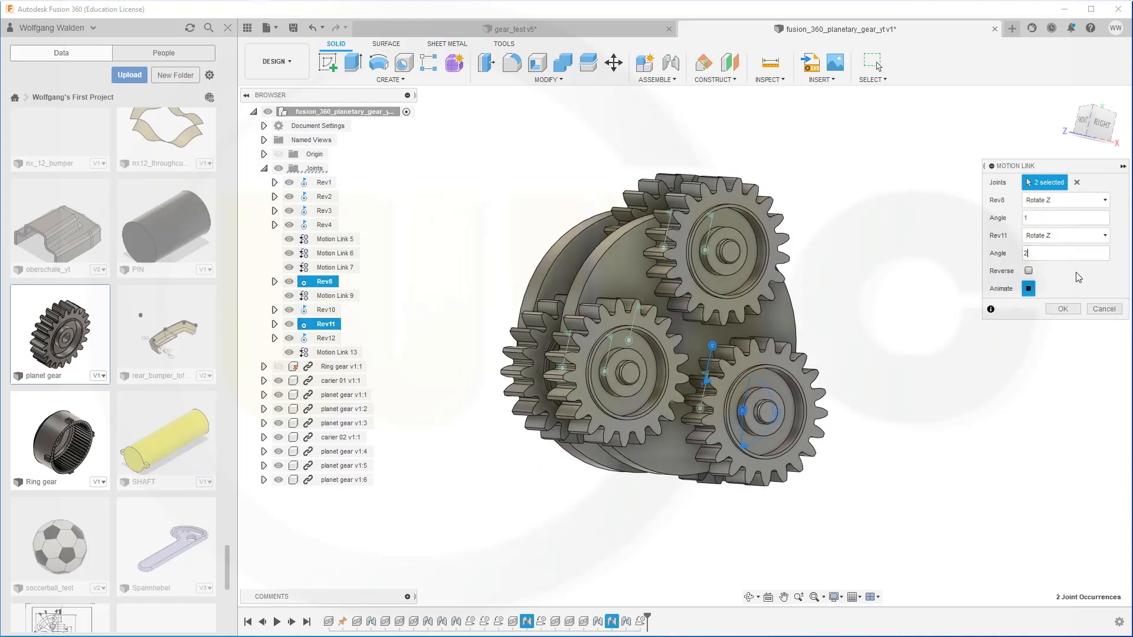
{"action": "left_click", "coordinate": [1028, 271]}
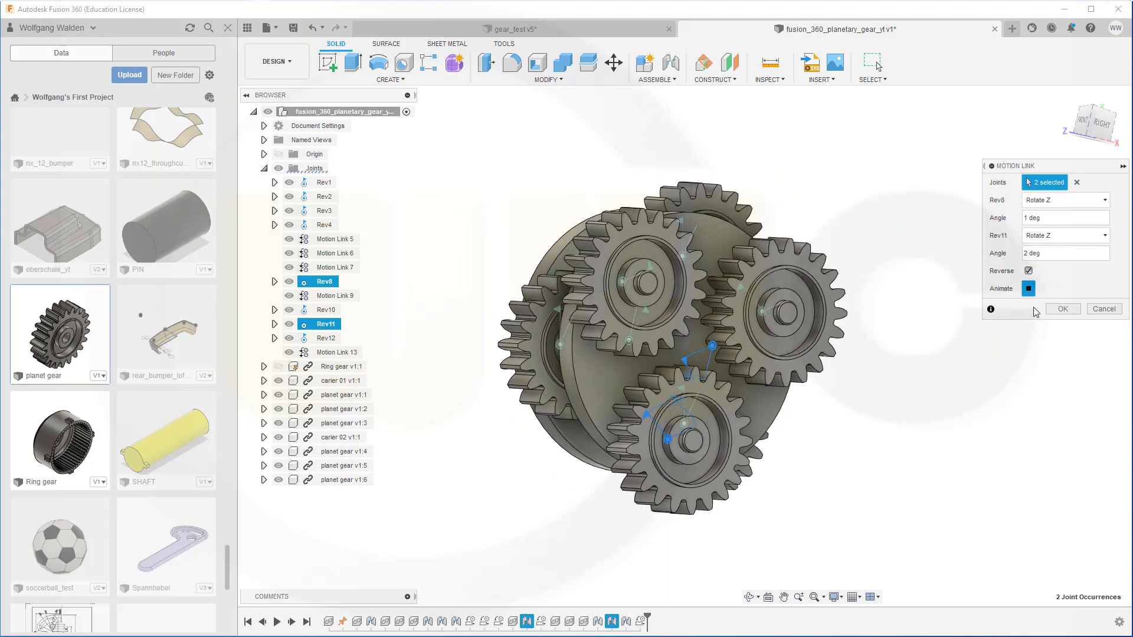
{"action": "left_click", "coordinate": [1066, 312]}
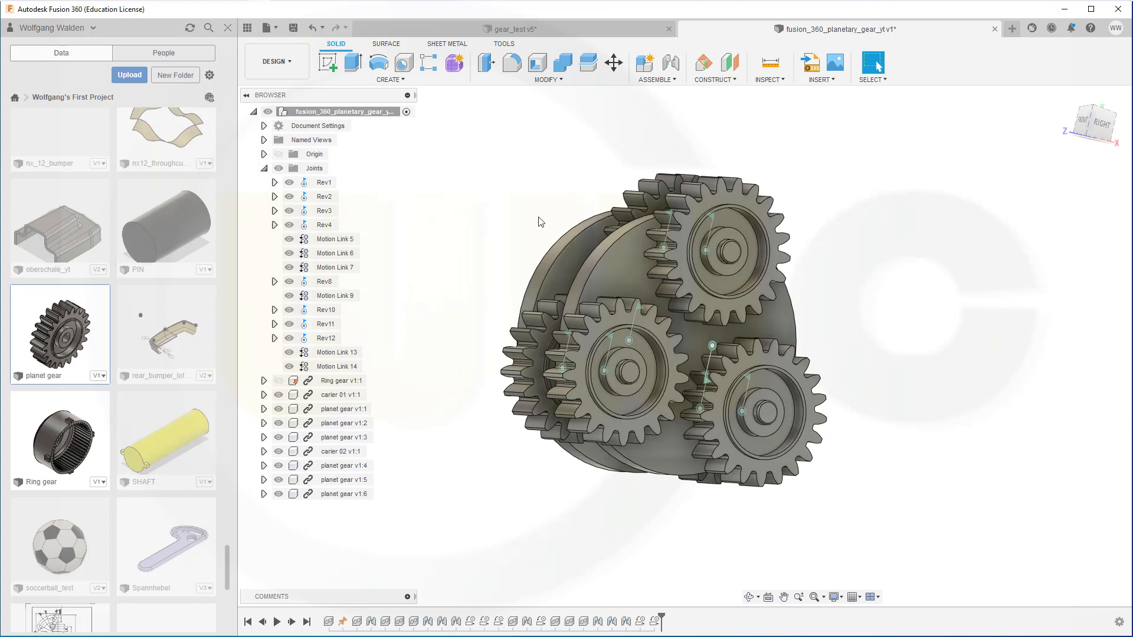
Create a reversed motion link between joints Rev8 and Rev12, with angles of 1 deg for Rev8 and 2 deg for Rev12.
{"action": "right_click", "coordinate": [503, 187]}
{"action": "left_click", "coordinate": [505, 156]}
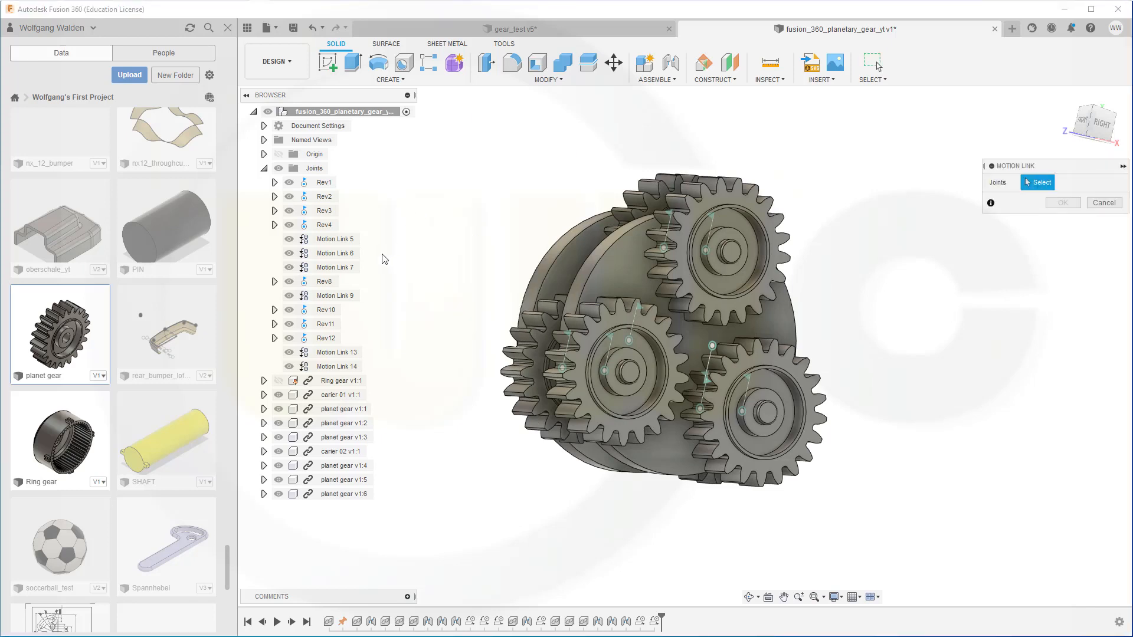
{"action": "left_click", "coordinate": [320, 283]}
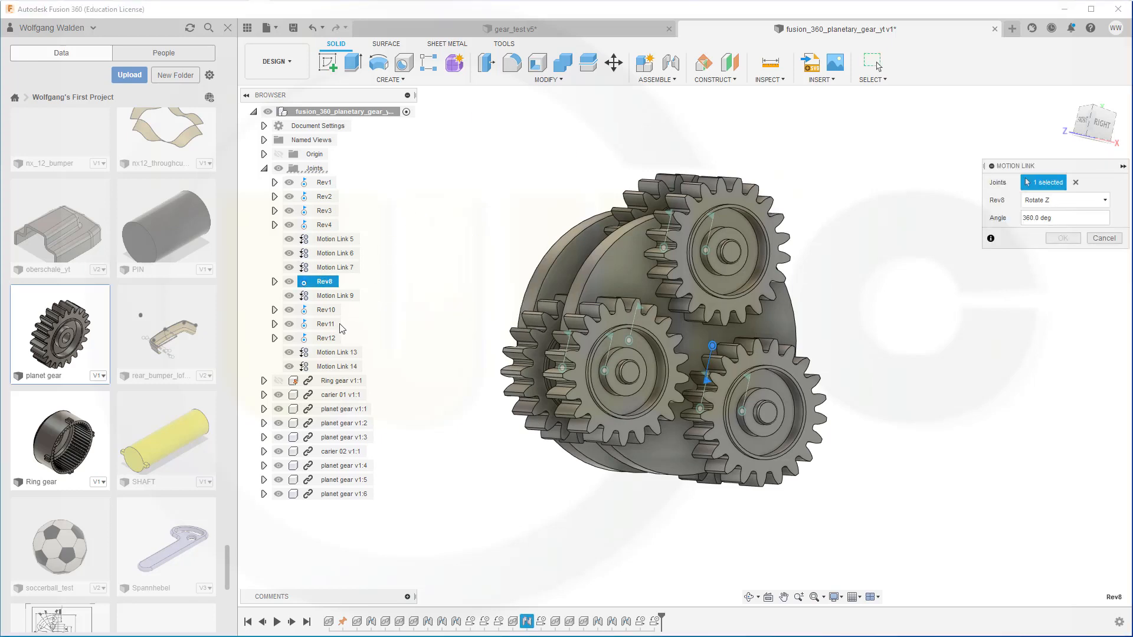
{"action": "left_click", "coordinate": [327, 340]}
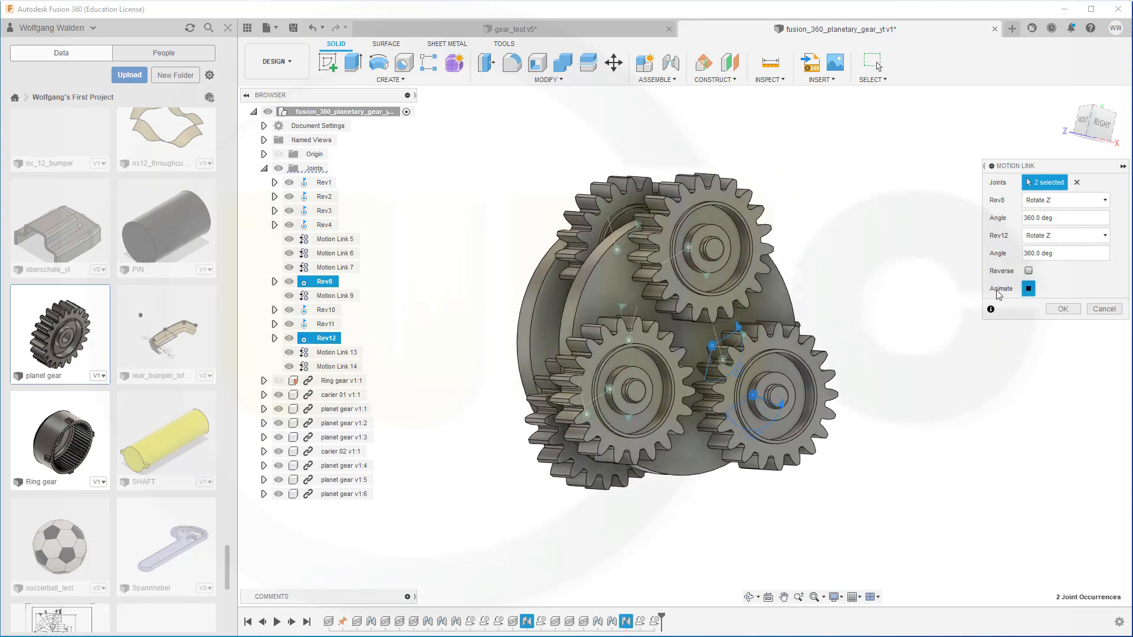
{"action": "left_click", "coordinate": [1029, 271]}
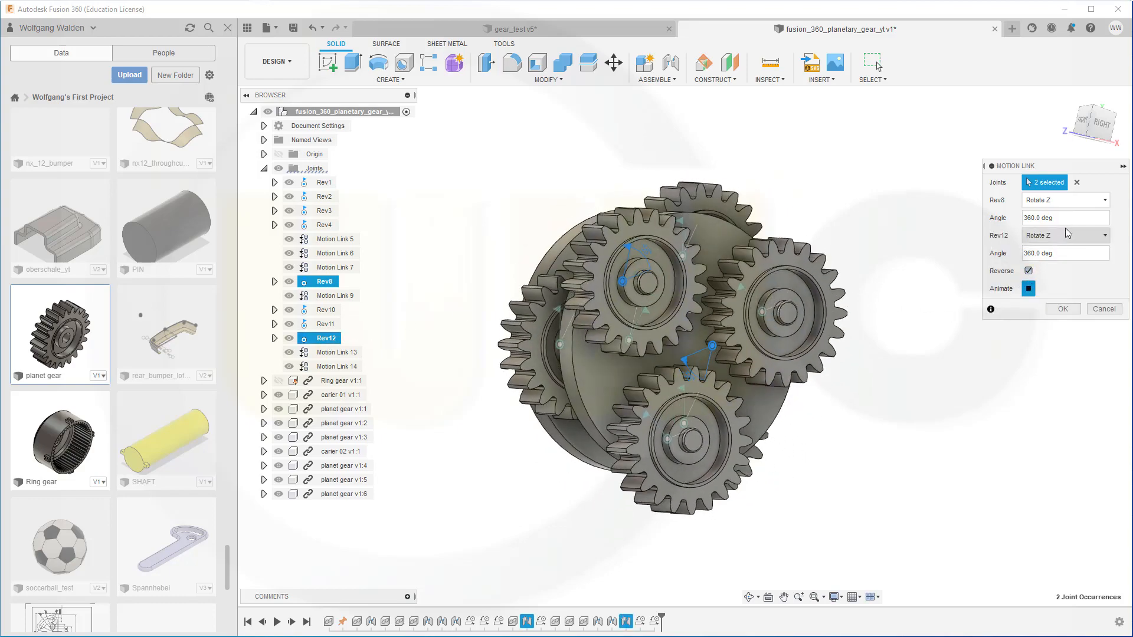
{"action": "triple_click", "coordinate": [1071, 221]}
{"action": "type", "text": "1"}
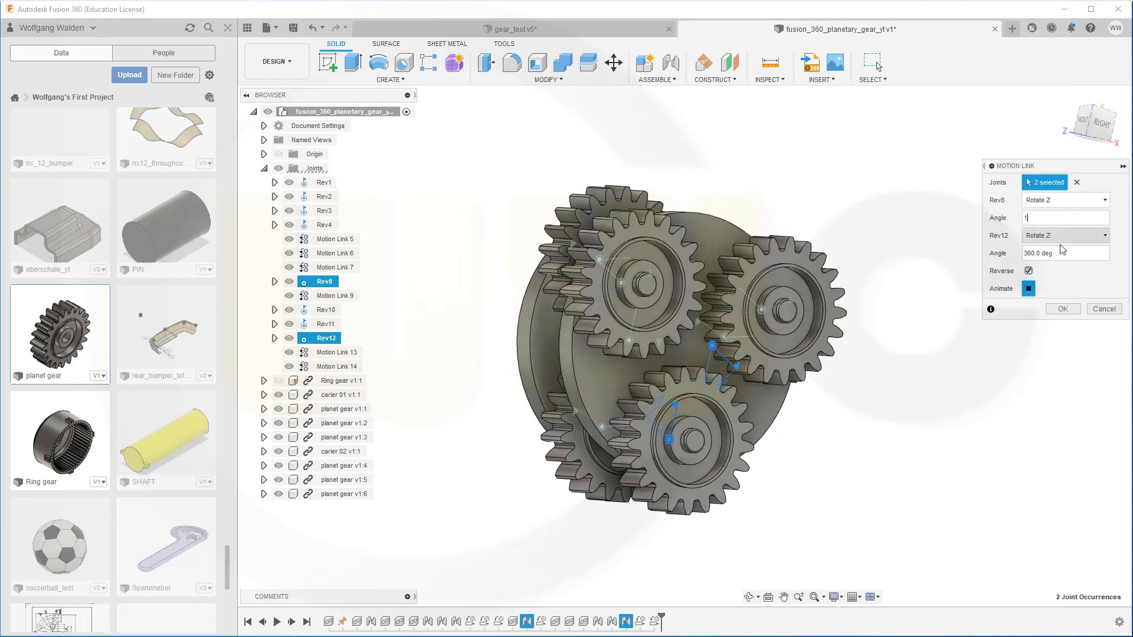
{"action": "triple_click", "coordinate": [1064, 255]}
{"action": "type", "text": "2"}
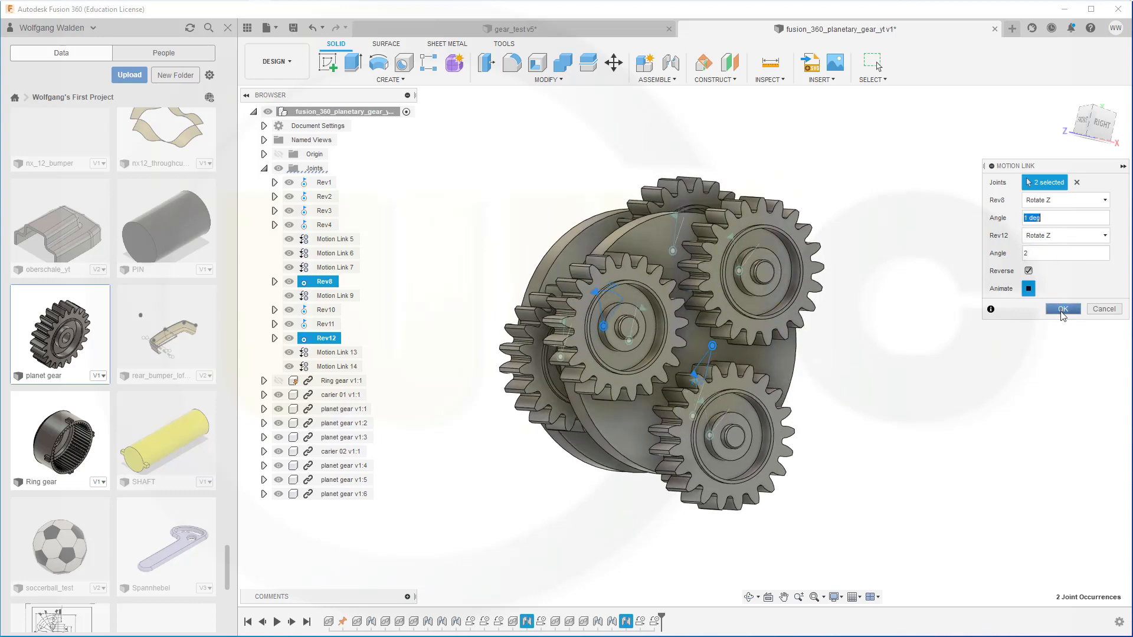
{"action": "left_click", "coordinate": [1067, 308]}
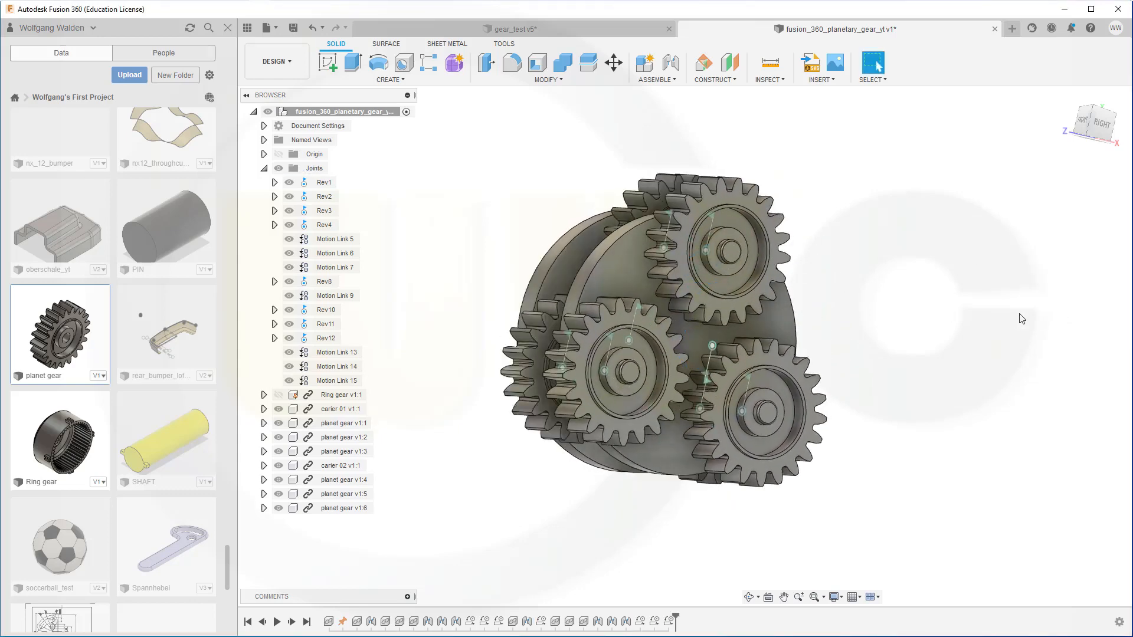
Make the hidden ring gear visible around the two carriers and their planet gears.
{"action": "middle_click_drag", "start_coordinate": [523, 239], "coordinate": [495, 241], "text": "shift"}
{"action": "scroll", "coordinate": [434, 360], "scroll_direction": "down", "scroll_amount": 1}
{"action": "scroll", "coordinate": [440, 364], "scroll_direction": "up", "scroll_amount": 2}
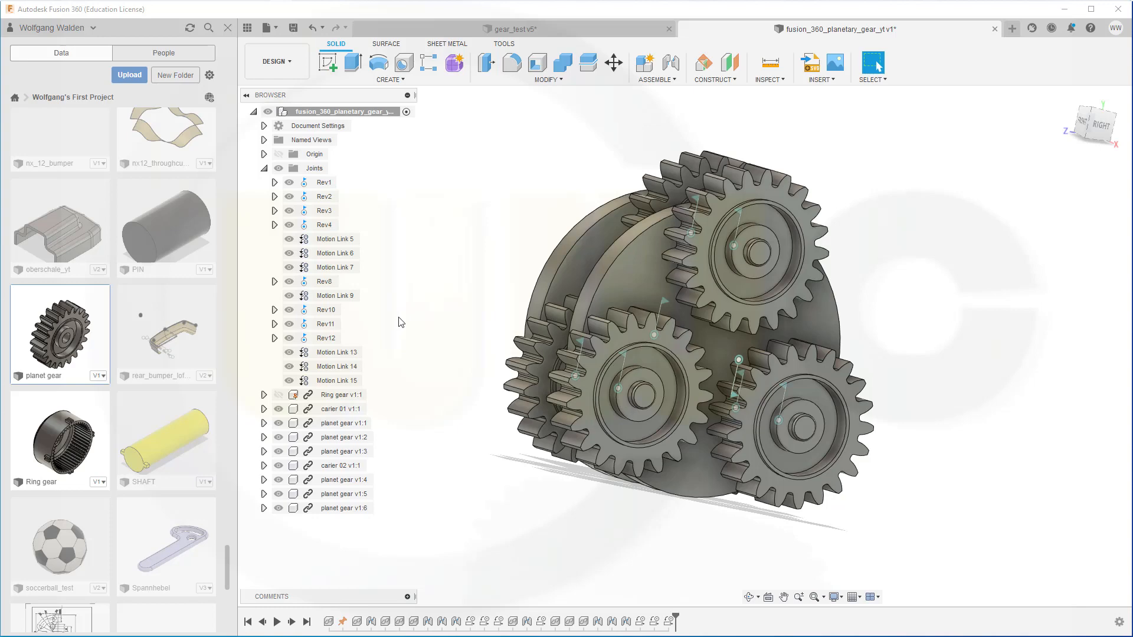
{"action": "left_click", "coordinate": [282, 399]}
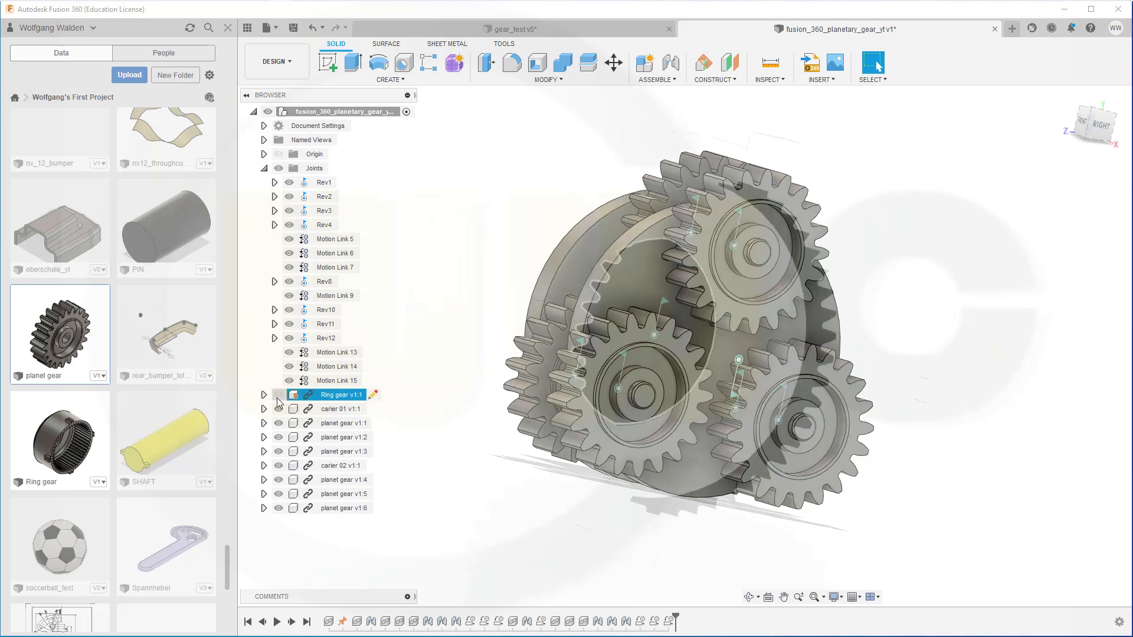
{"action": "left_click", "coordinate": [277, 398]}
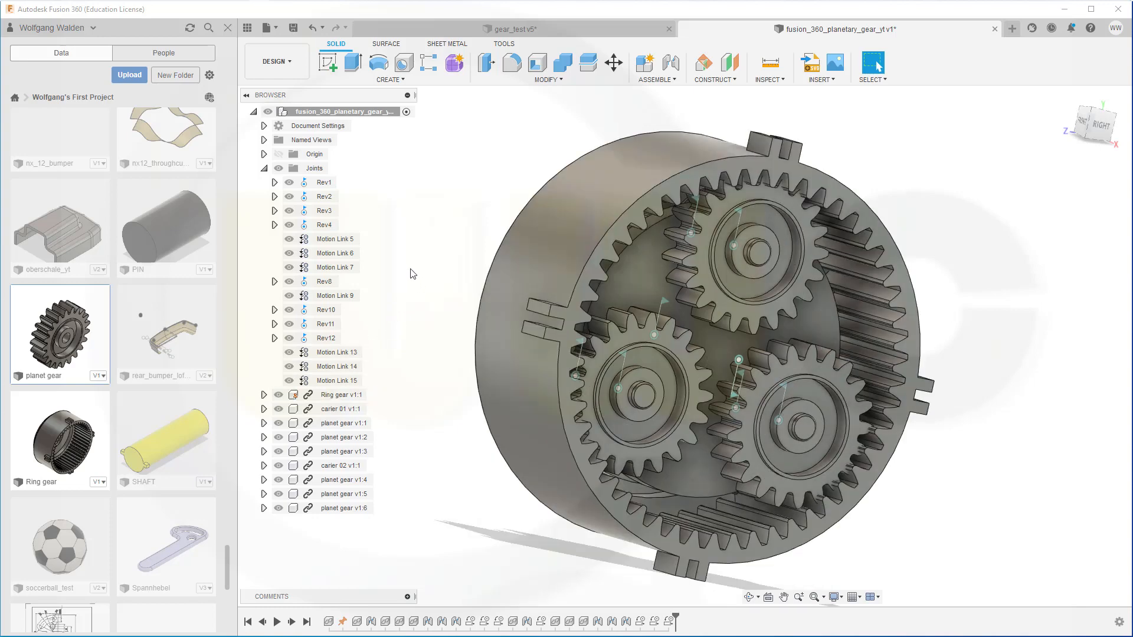
Animate the whole model from joint Rev1 to check the gear motion, and end the animation.
{"action": "right_click", "coordinate": [331, 184]}
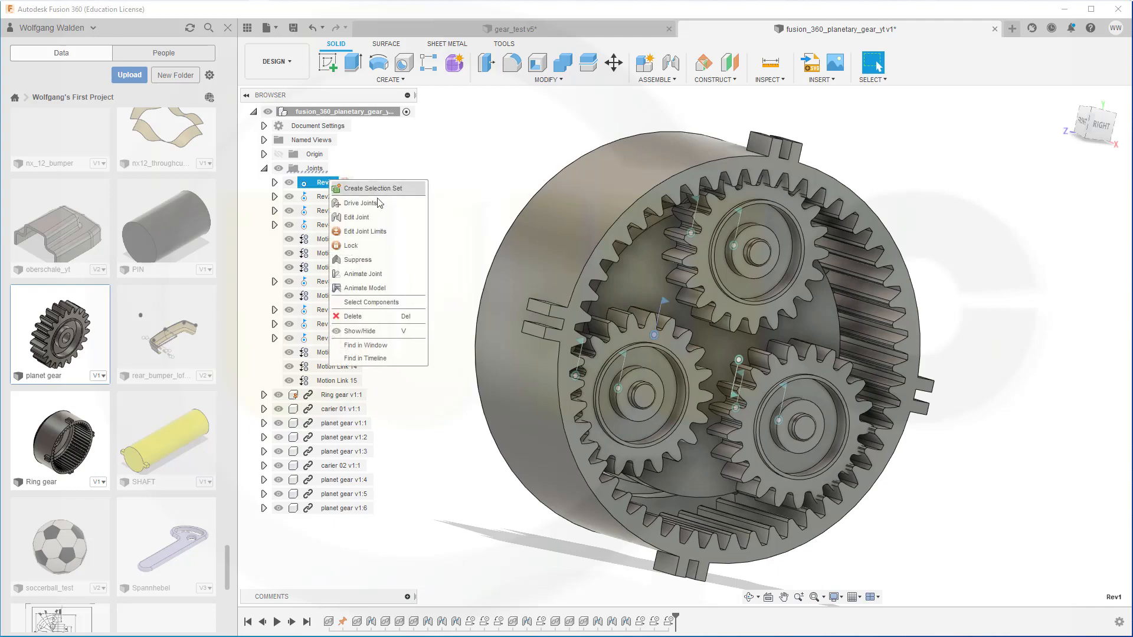
{"action": "left_click", "coordinate": [374, 290]}
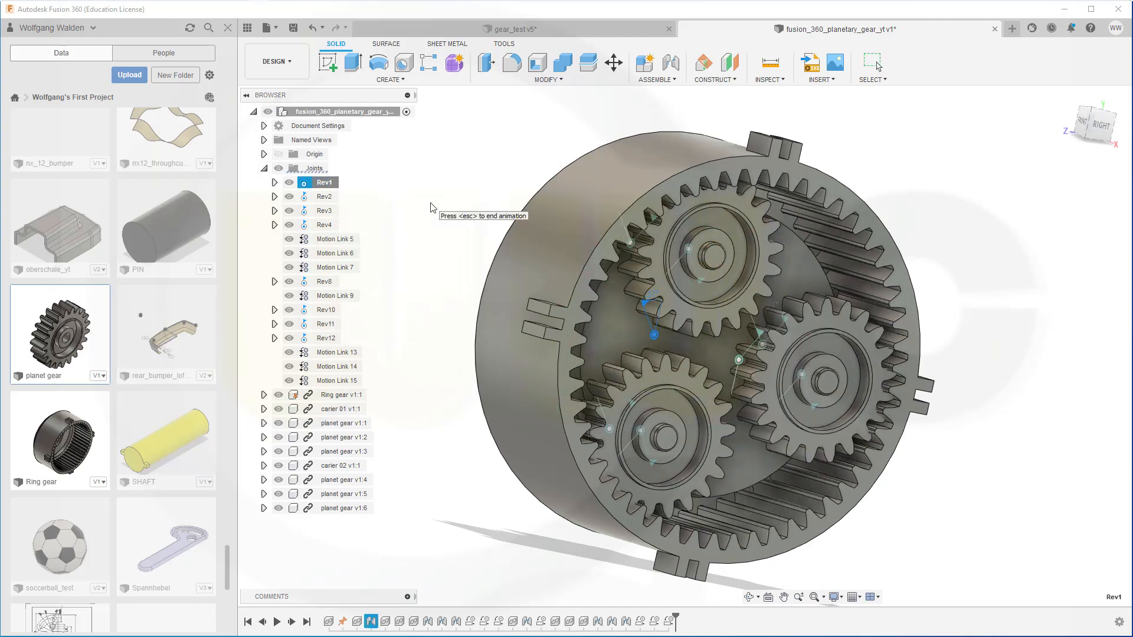
{"action": "right_click", "coordinate": [405, 220]}
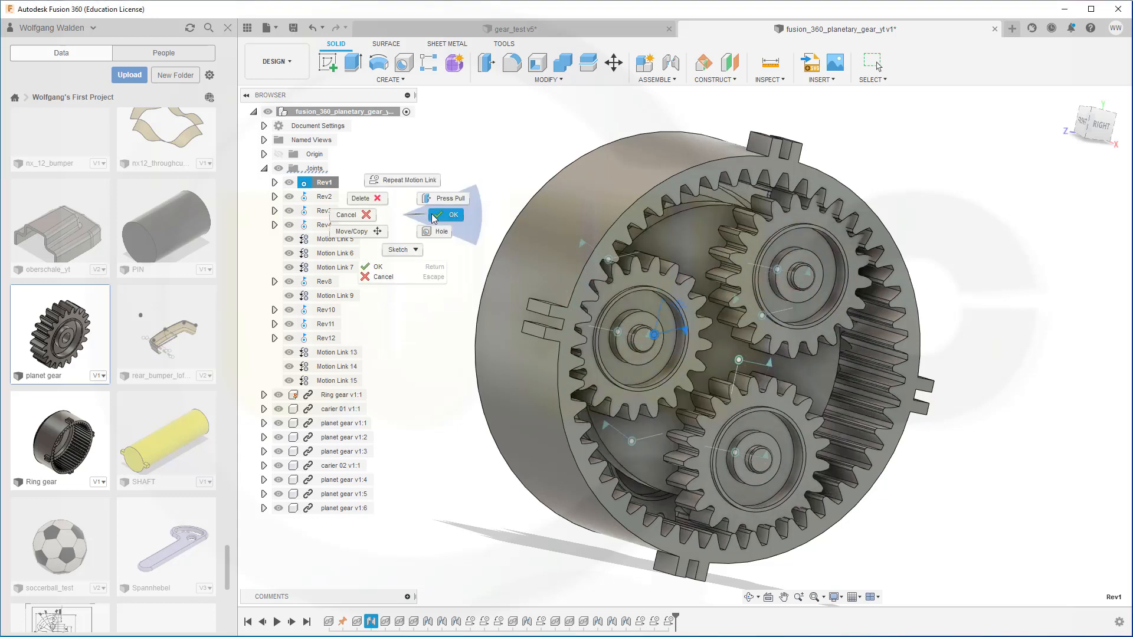
{"action": "left_click", "coordinate": [437, 216]}
{"action": "middle_click_drag", "start_coordinate": [416, 304], "coordinate": [468, 312], "text": "shift"}
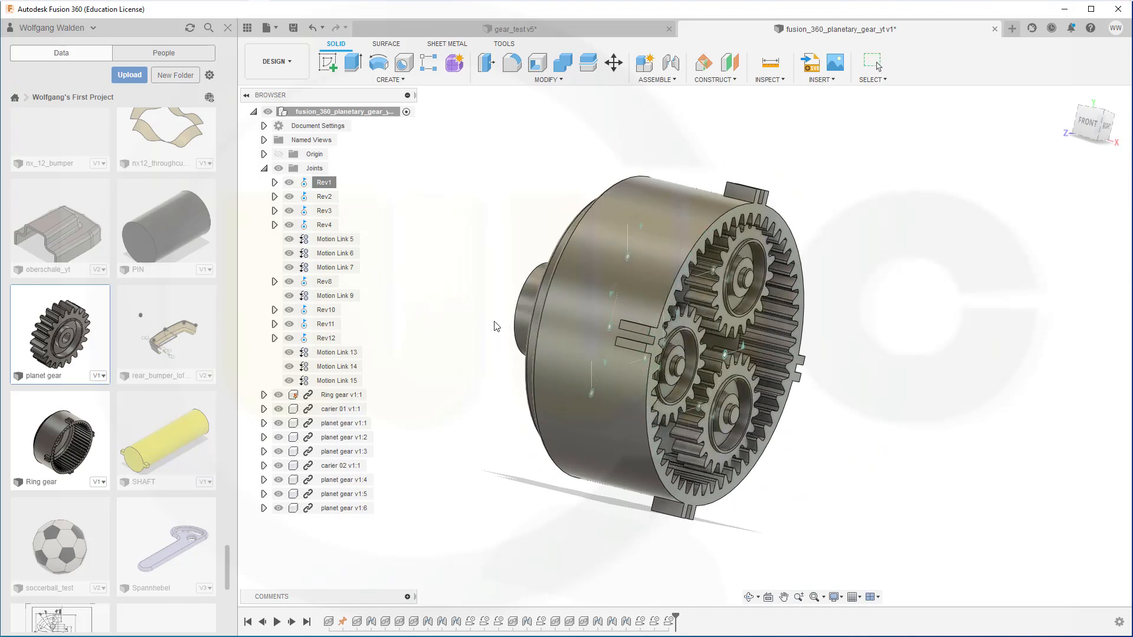
{"action": "middle_click_drag", "start_coordinate": [915, 354], "coordinate": [873, 347], "text": "shift"}
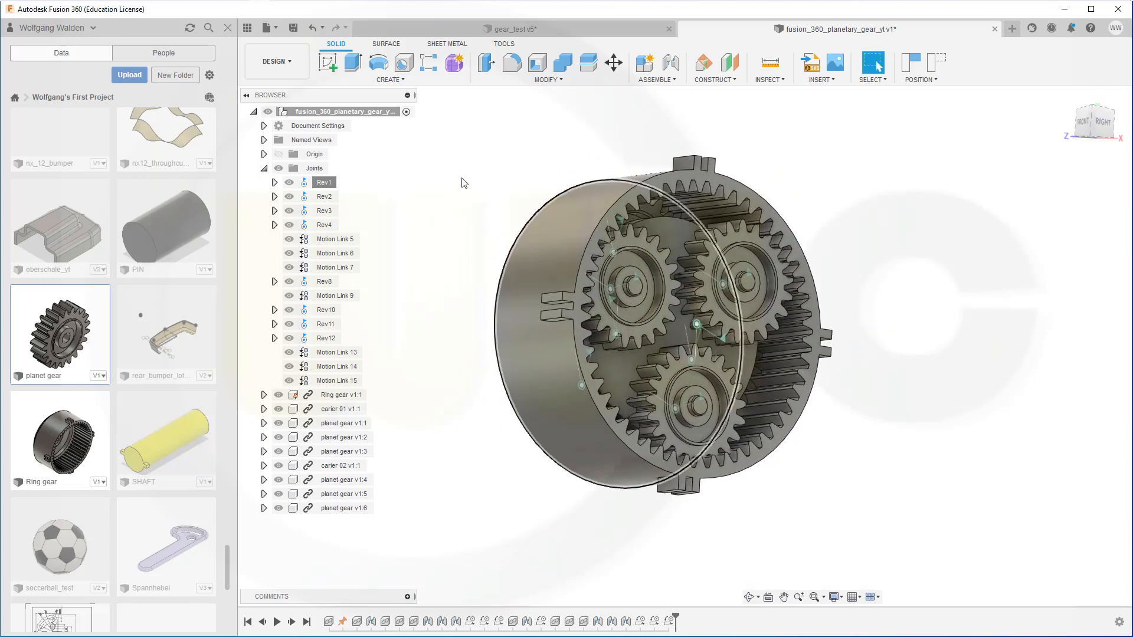
{"action": "key", "text": "Escape"}
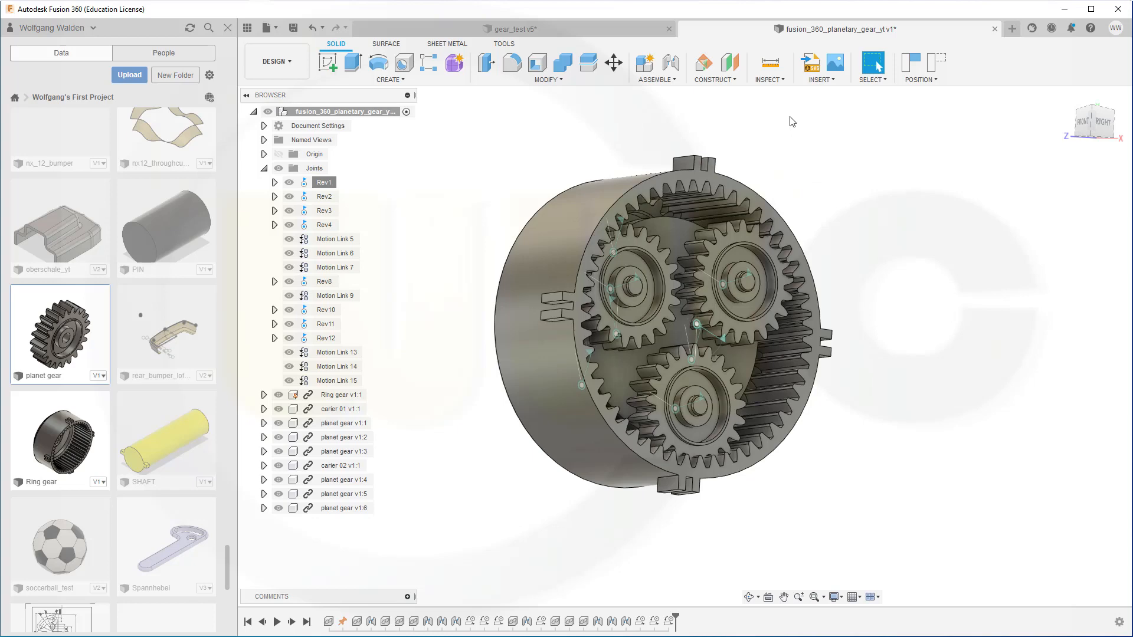
Measure the distance between the ring gear's toothed front face and the flat face of carier 02.
{"action": "left_click", "coordinate": [771, 64]}
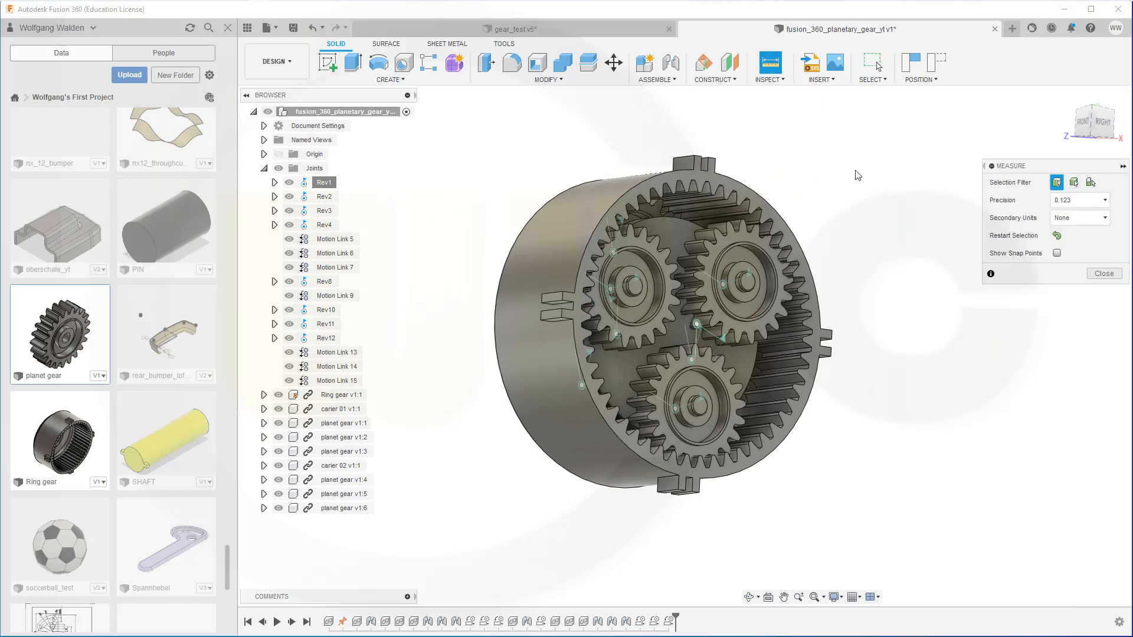
{"action": "left_click", "coordinate": [810, 289]}
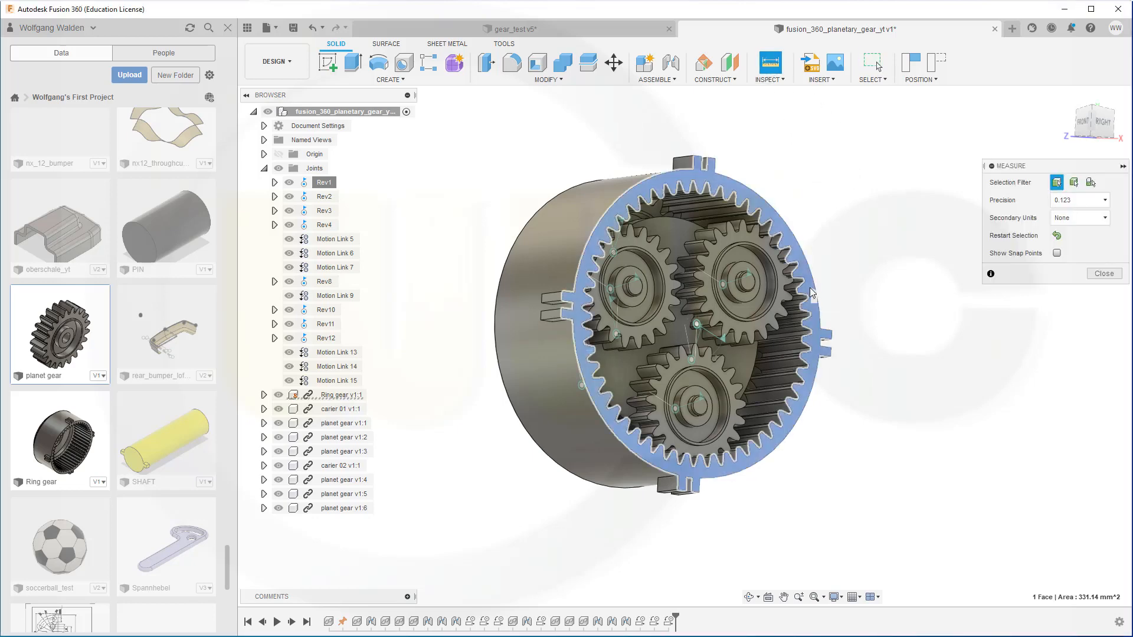
{"action": "left_click", "coordinate": [677, 337]}
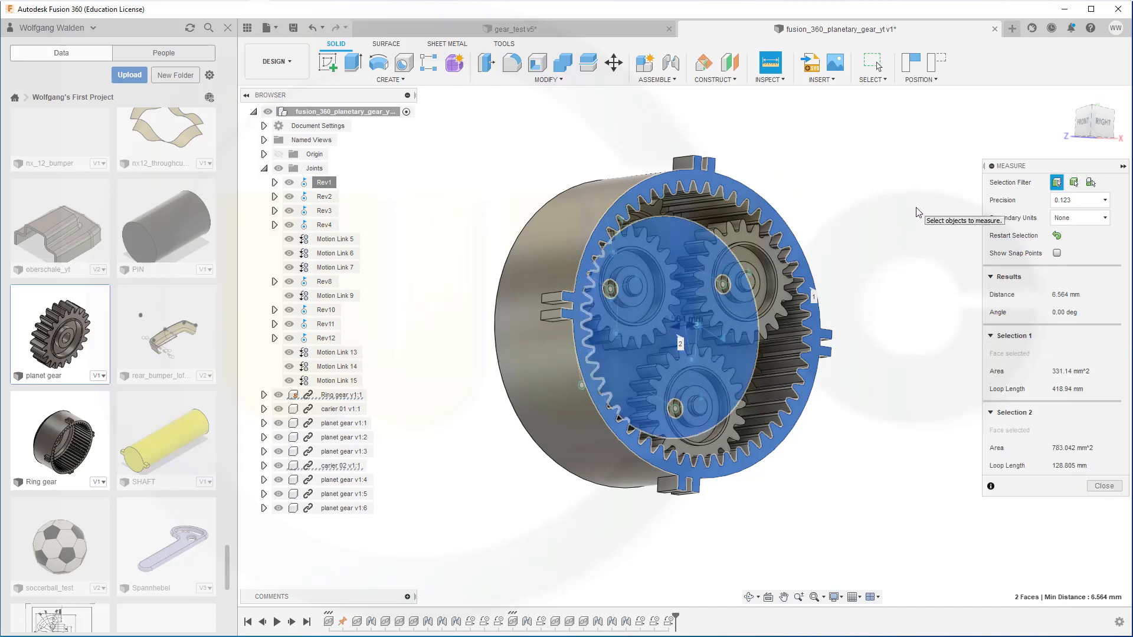
{"action": "left_click", "coordinate": [1112, 491]}
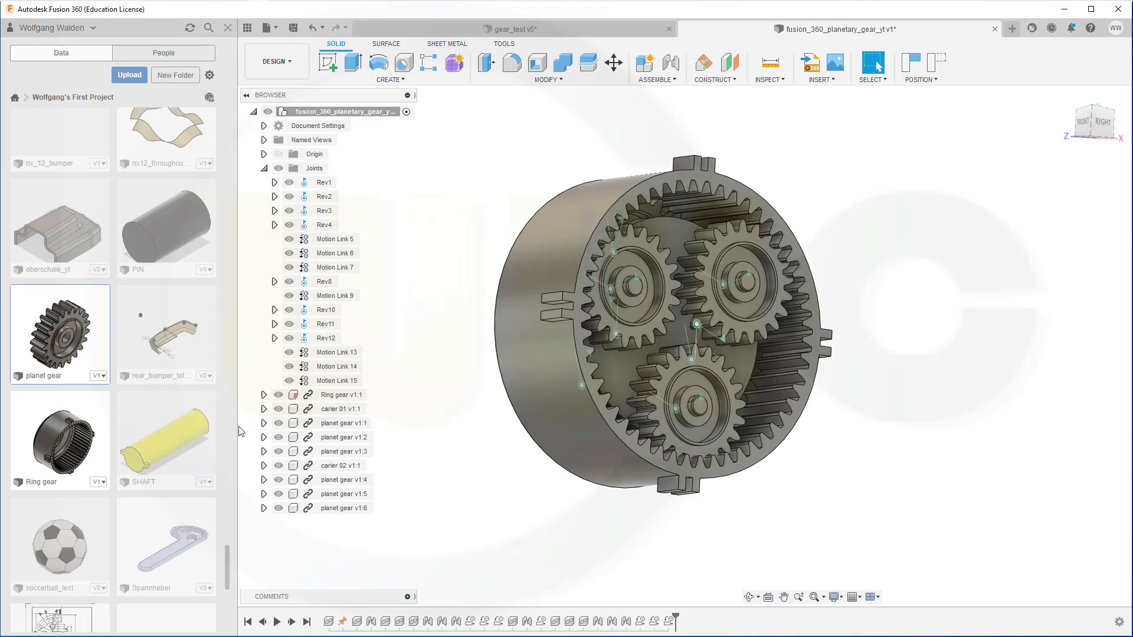
Insert the sun gear part into the assembly and move it about 53 mm along X, clear of the ring gear.
{"action": "scroll", "coordinate": [164, 394], "scroll_direction": "down", "scroll_amount": 5}
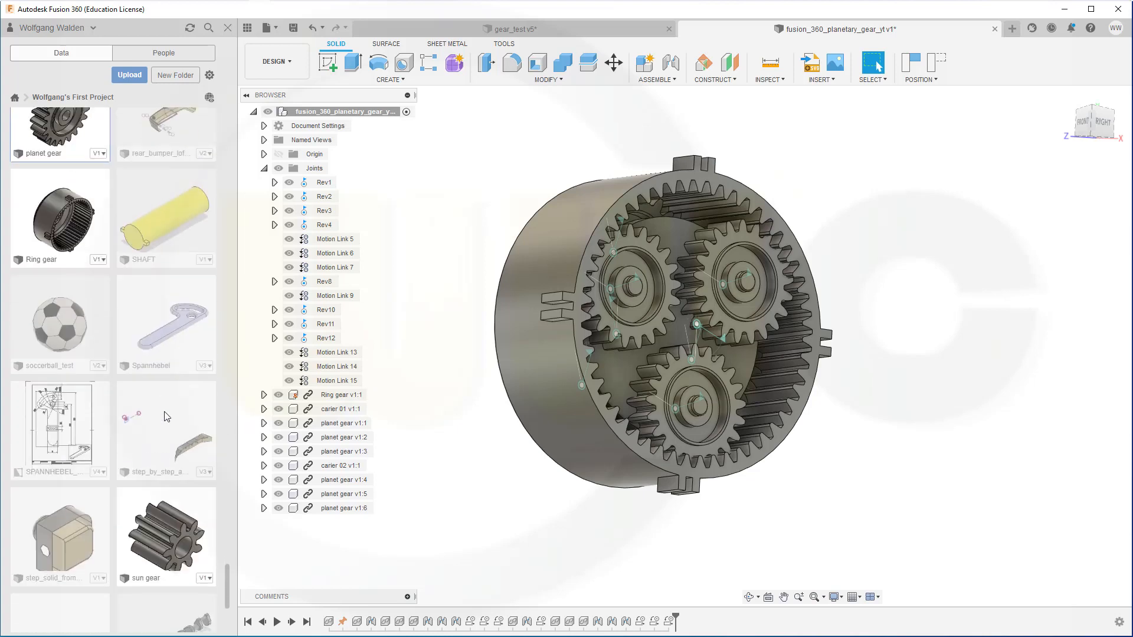
{"action": "left_click_drag", "start_coordinate": [151, 460], "coordinate": [861, 357]}
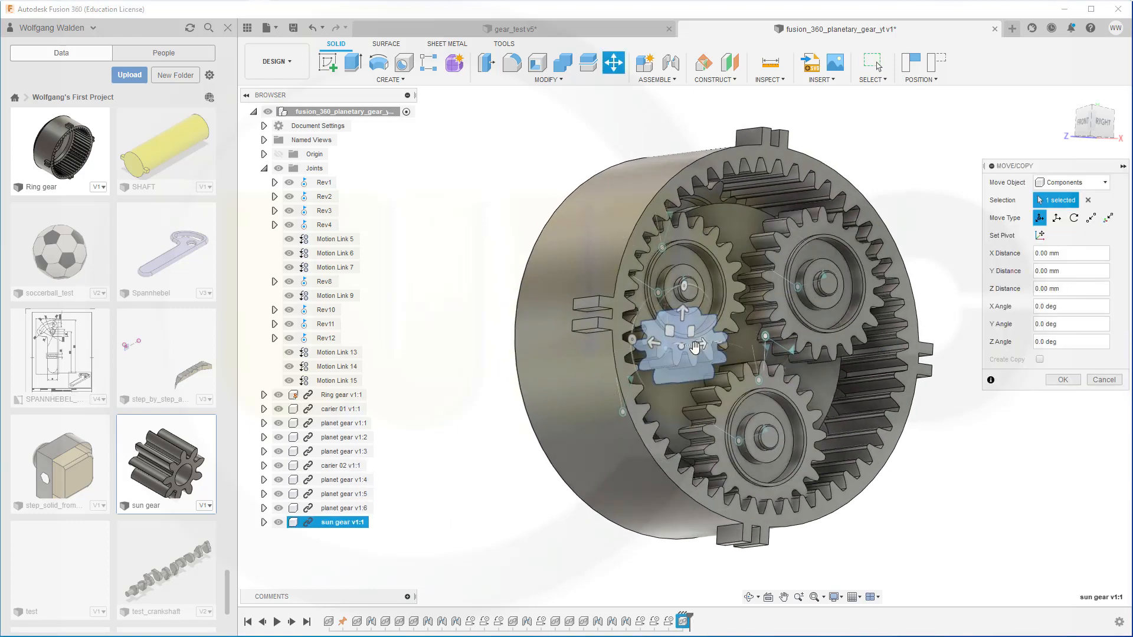
{"action": "left_click_drag", "start_coordinate": [702, 345], "coordinate": [964, 228]}
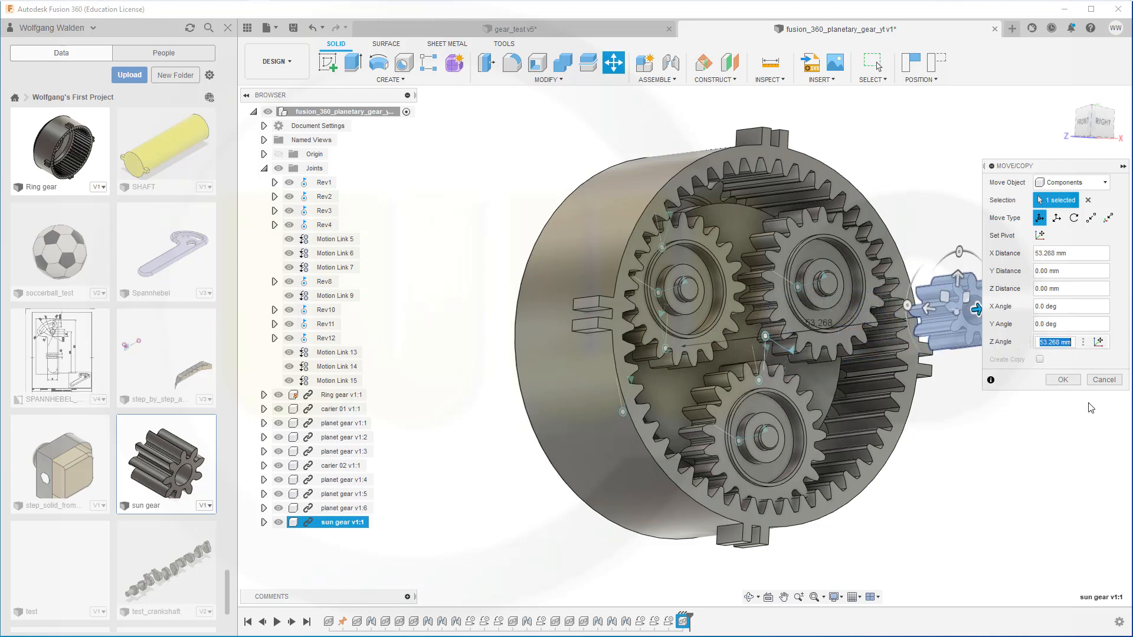
{"action": "left_click", "coordinate": [1063, 381]}
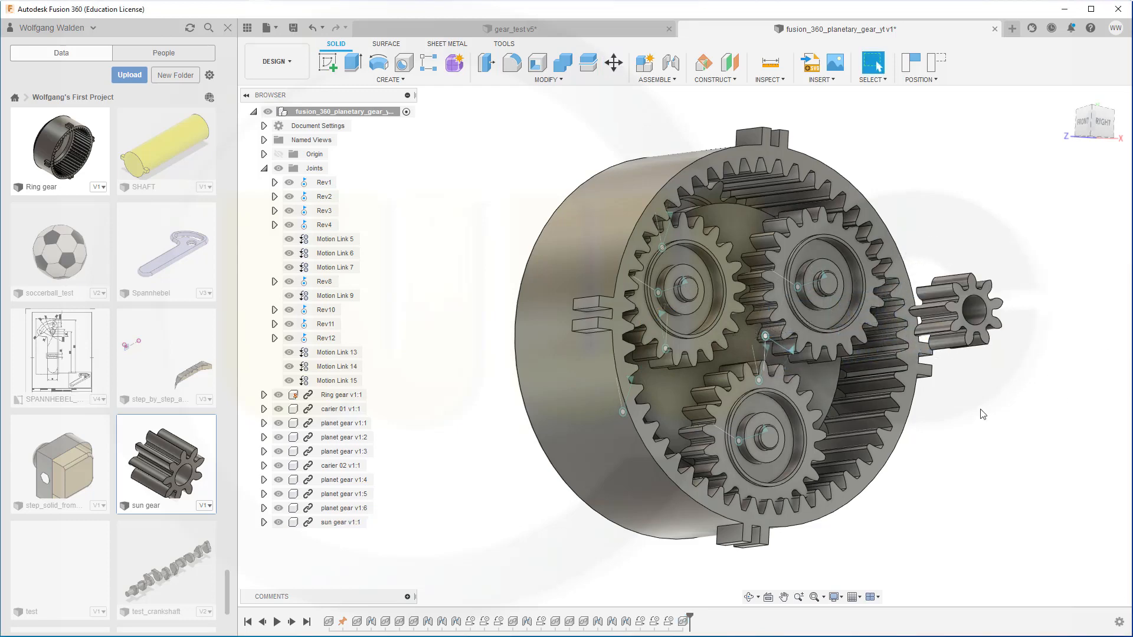
Start a revolute joint that places the sun gear's bore centre on the centre of the ring gear.
{"action": "middle_click_drag", "start_coordinate": [975, 403], "coordinate": [892, 413], "text": "shift"}
{"action": "left_click", "coordinate": [671, 62]}
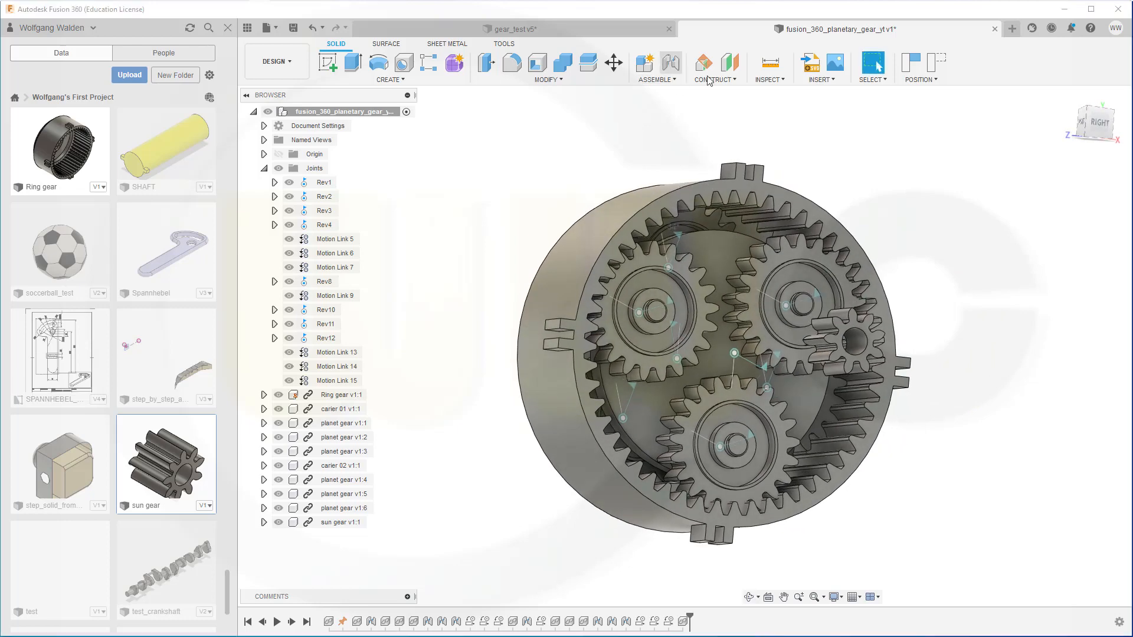
{"action": "left_click", "coordinate": [864, 345]}
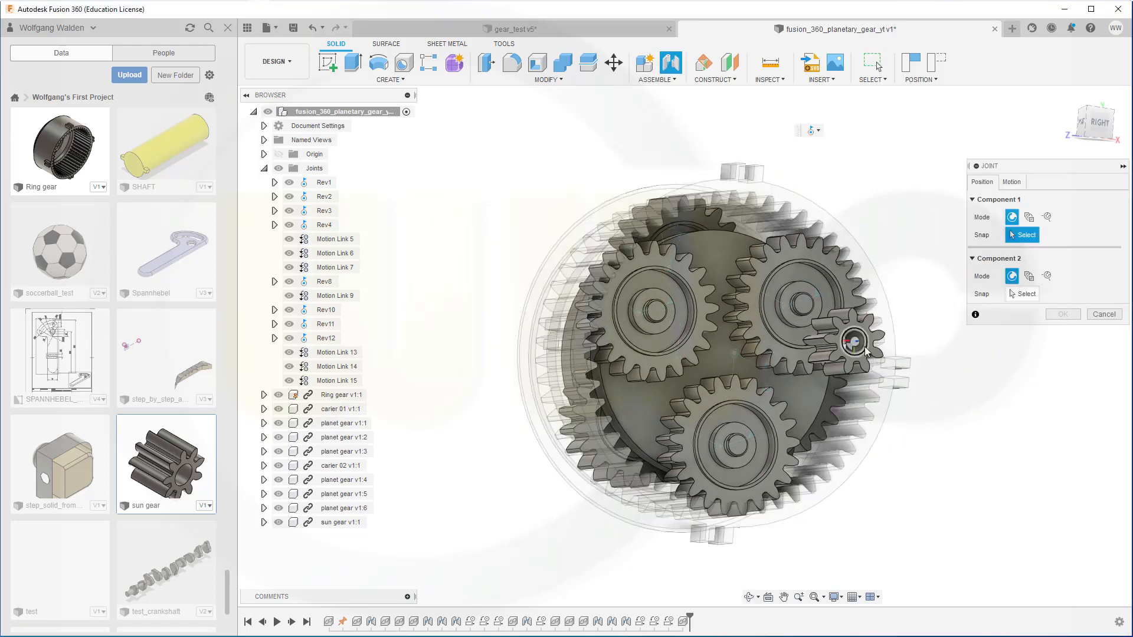
{"action": "left_click", "coordinate": [884, 293]}
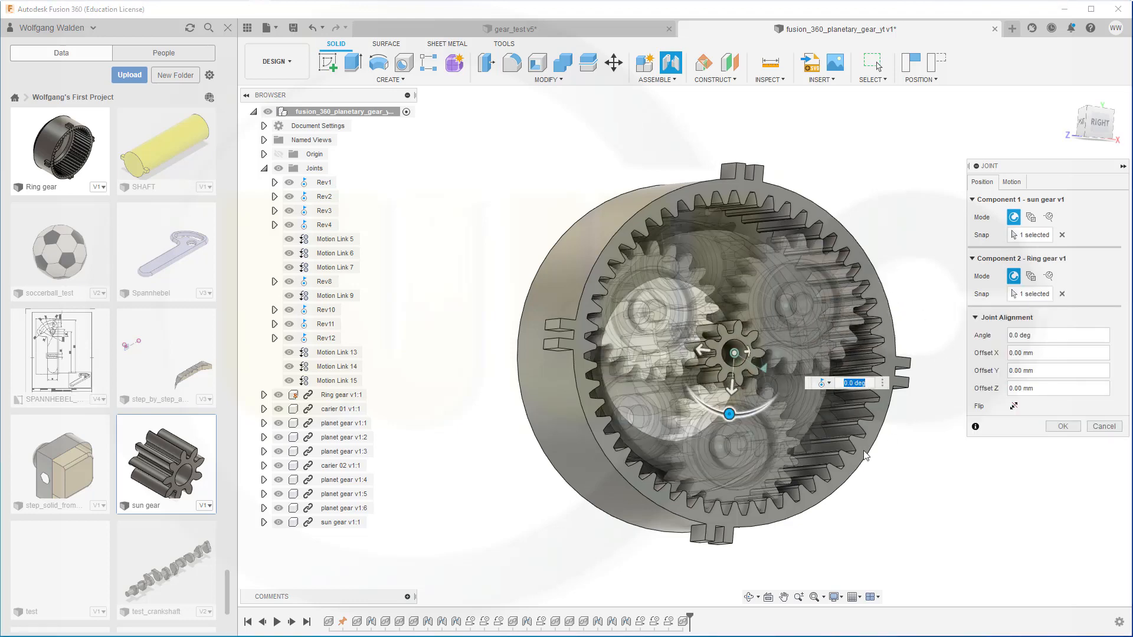
Hide the ring gear, offset the sun gear joint about 0.697 mm in Z, and finish the joint.
{"action": "middle_click_drag", "start_coordinate": [864, 455], "coordinate": [840, 412], "text": "shift"}
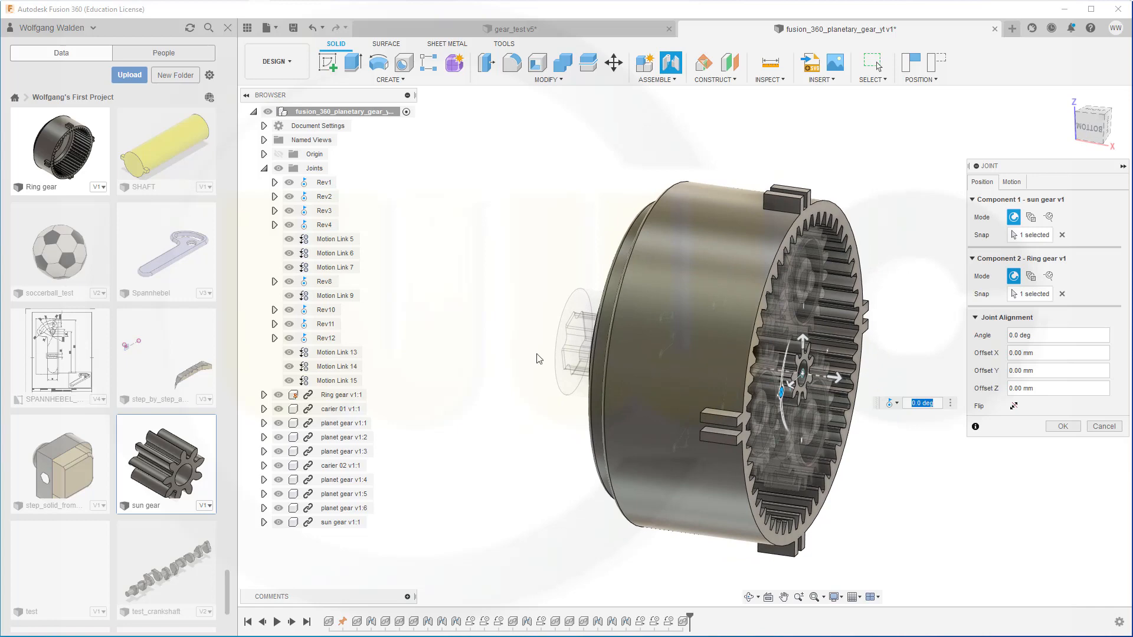
{"action": "left_click", "coordinate": [278, 395]}
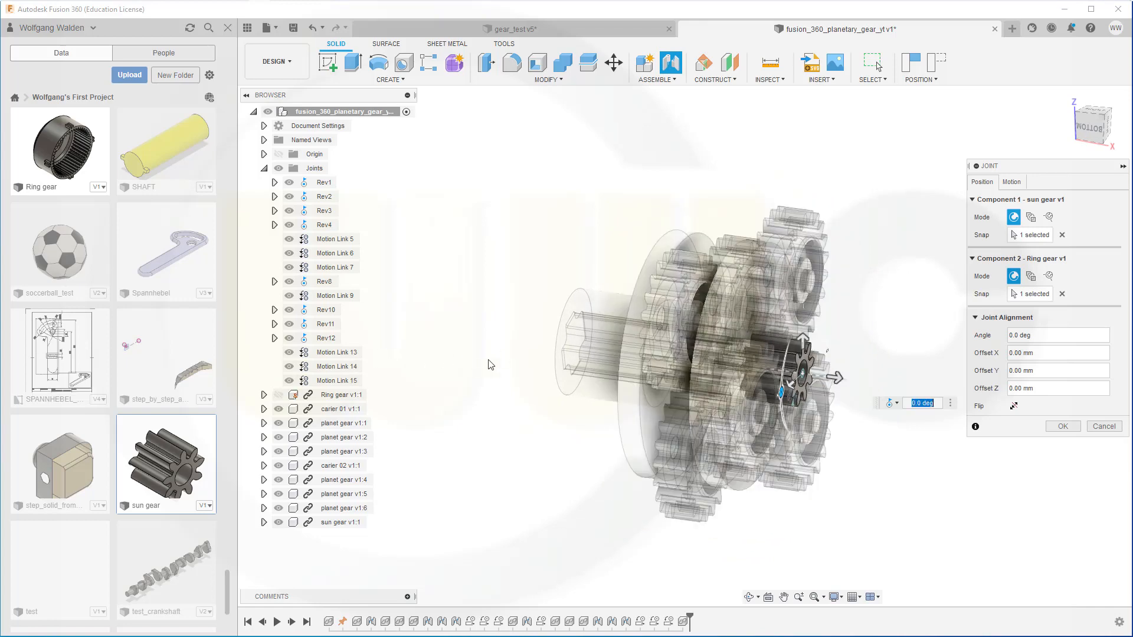
{"action": "middle_click_drag", "start_coordinate": [501, 324], "coordinate": [509, 346], "text": "shift"}
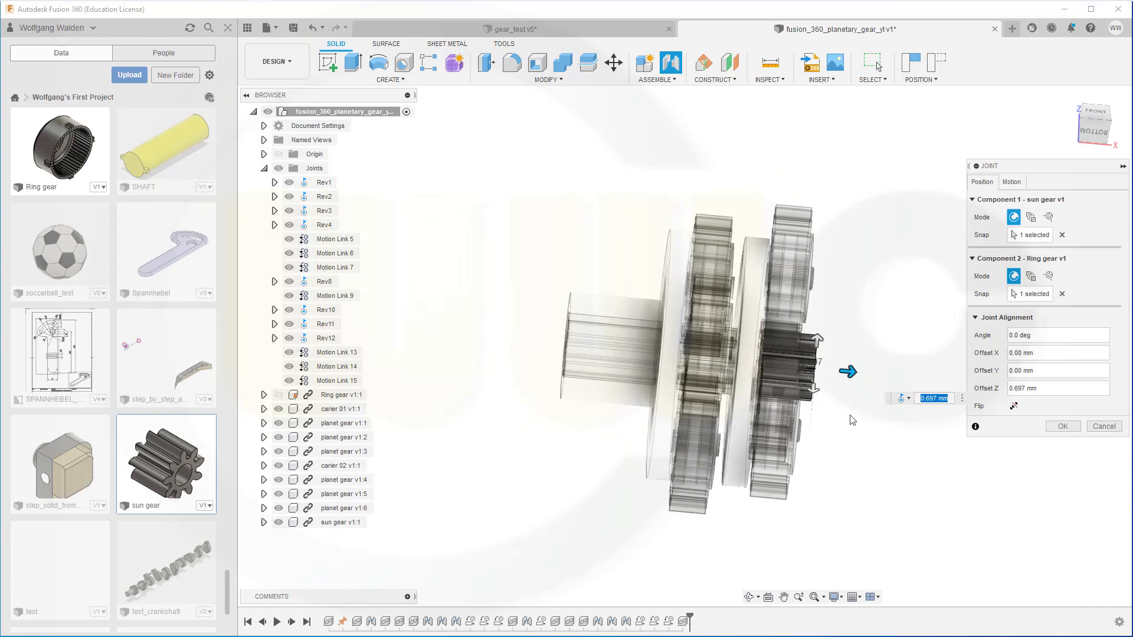
{"action": "mouse_move", "coordinate": [872, 450]}
{"action": "middle_mouse_down", "text": "shift"}
{"action": "mouse_move", "coordinate": [815, 438]}
{"action": "mouse_move", "coordinate": [874, 439]}
{"action": "middle_mouse_up", "text": "shift"}
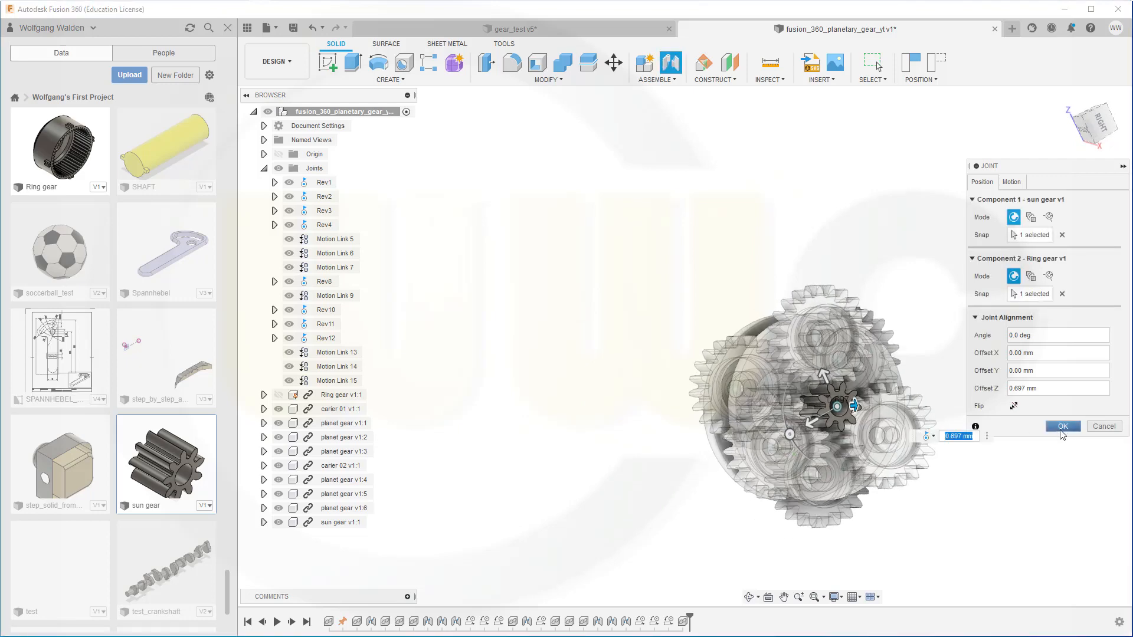
{"action": "left_click", "coordinate": [1062, 428]}
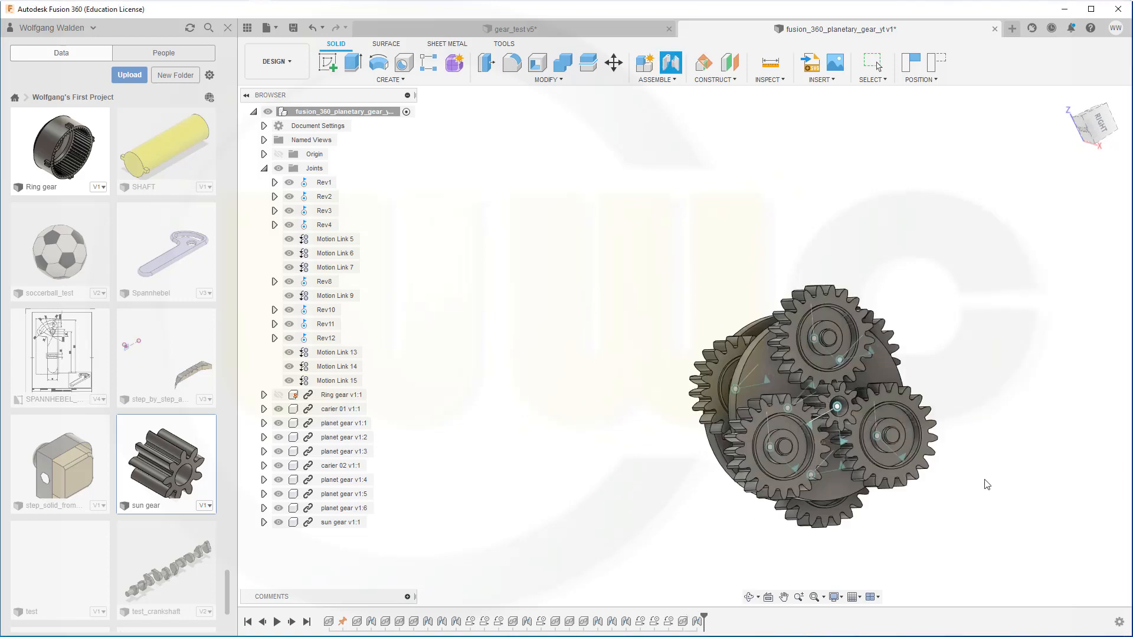
Start a motion link between joints Rev12 and Rev16, continuing with the components in their previous position.
{"action": "scroll", "coordinate": [975, 480], "scroll_direction": "up", "scroll_amount": 3}
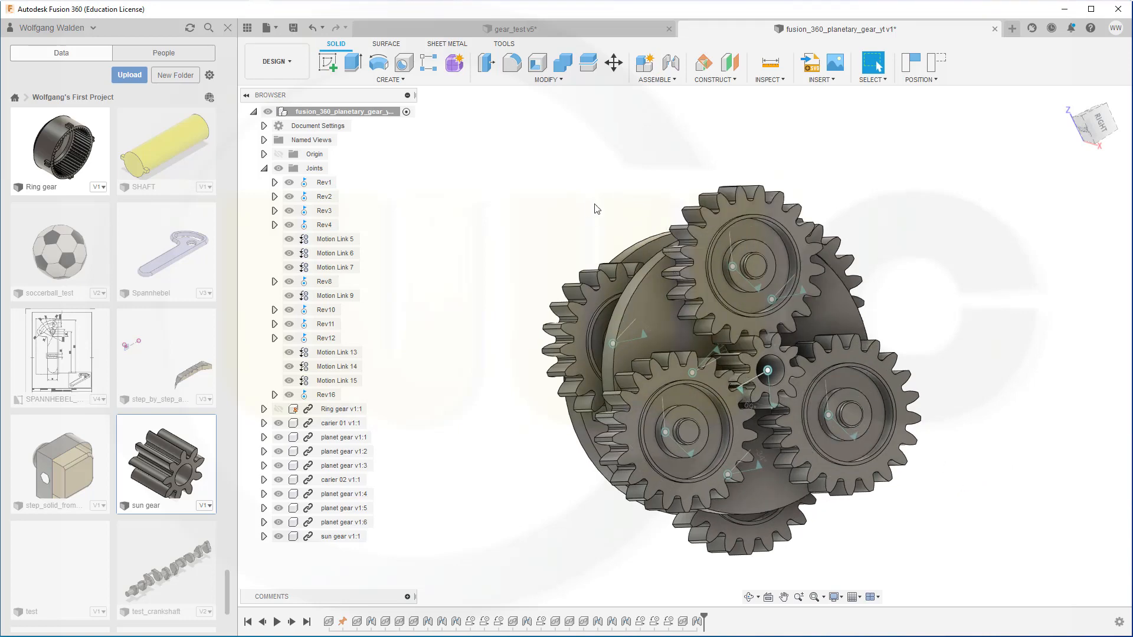
{"action": "left_click", "coordinate": [676, 81]}
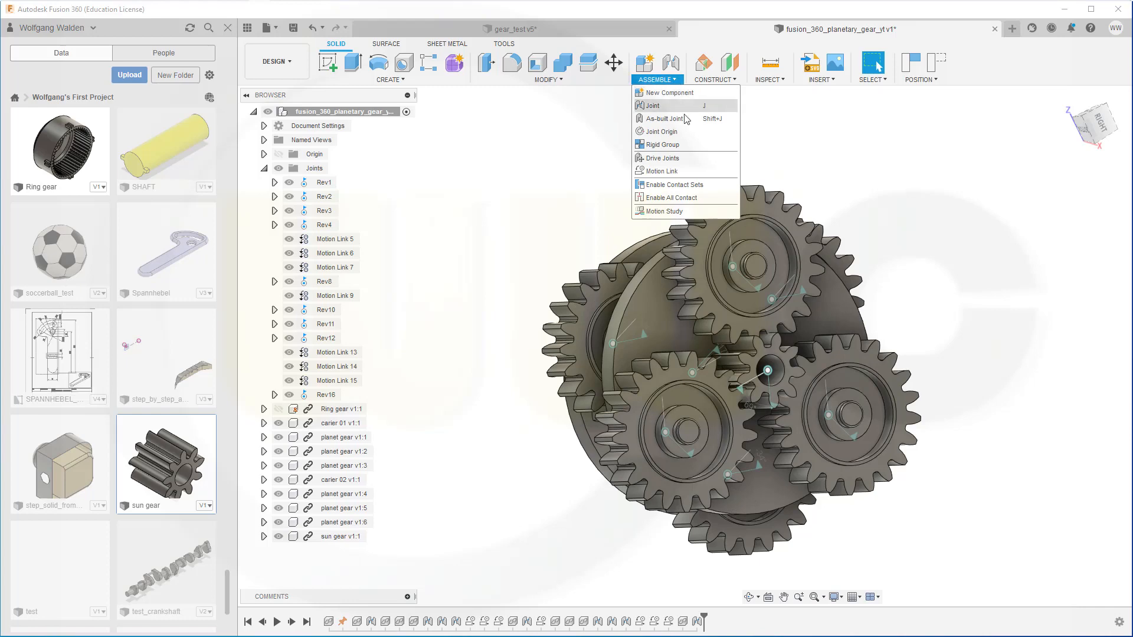
{"action": "left_click", "coordinate": [662, 173]}
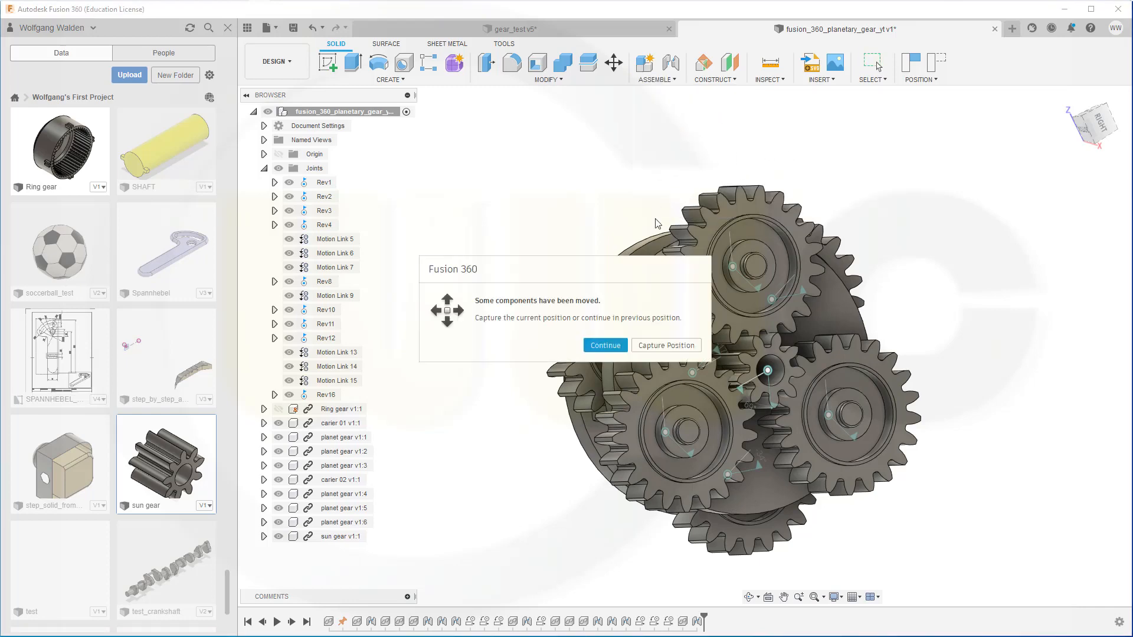
{"action": "left_click", "coordinate": [605, 346]}
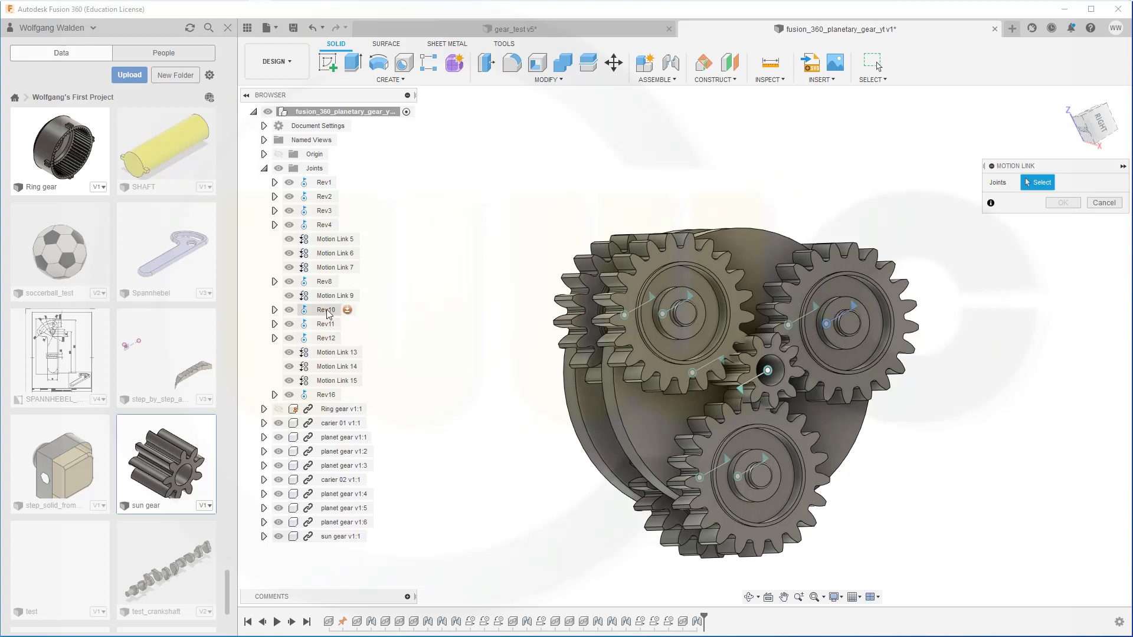
{"action": "left_click", "coordinate": [326, 339]}
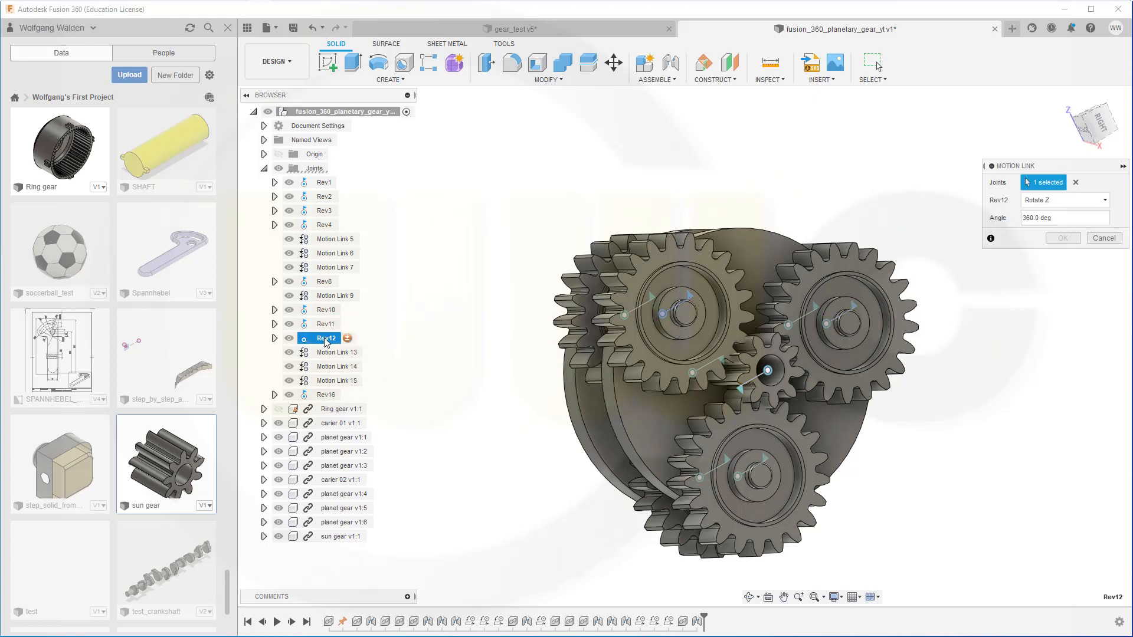
{"action": "left_click", "coordinate": [327, 395]}
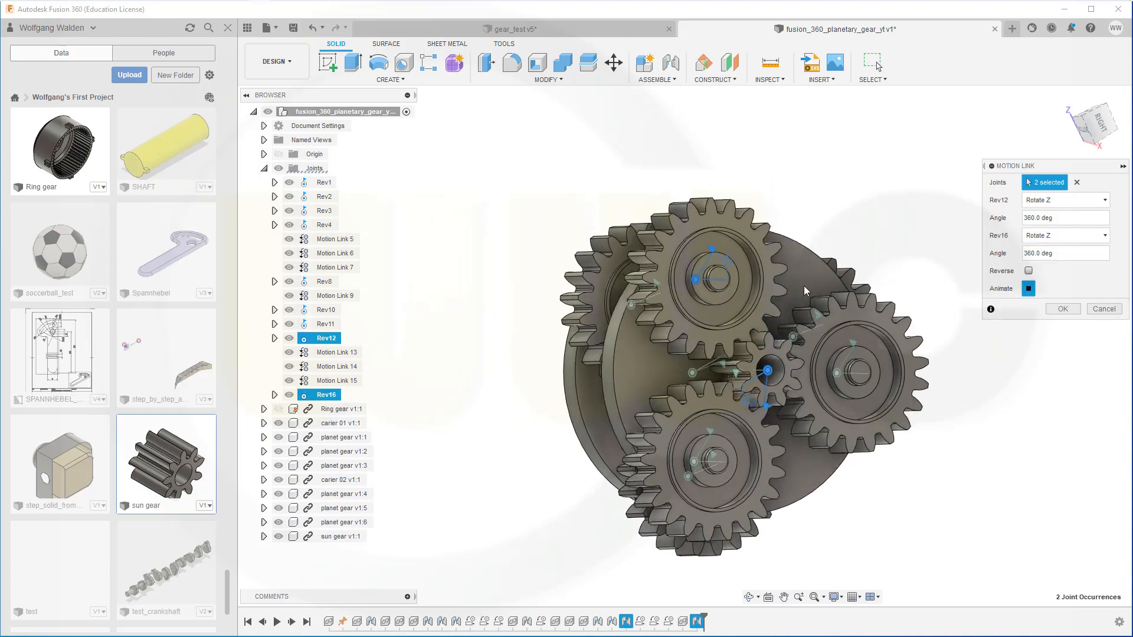
Reverse the link direction, set the angles to 1 deg for Rev12 and 2 deg for Rev16, and finish the motion link.
{"action": "left_click", "coordinate": [1028, 271]}
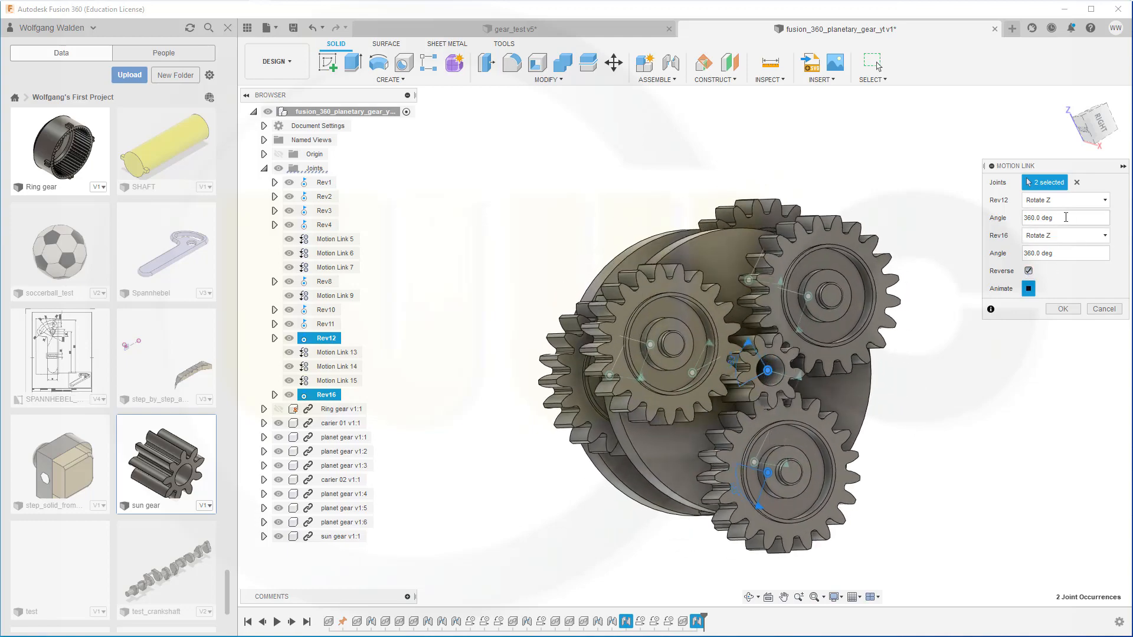
{"action": "double_click", "coordinate": [1057, 218]}
{"action": "type", "text": "1"}
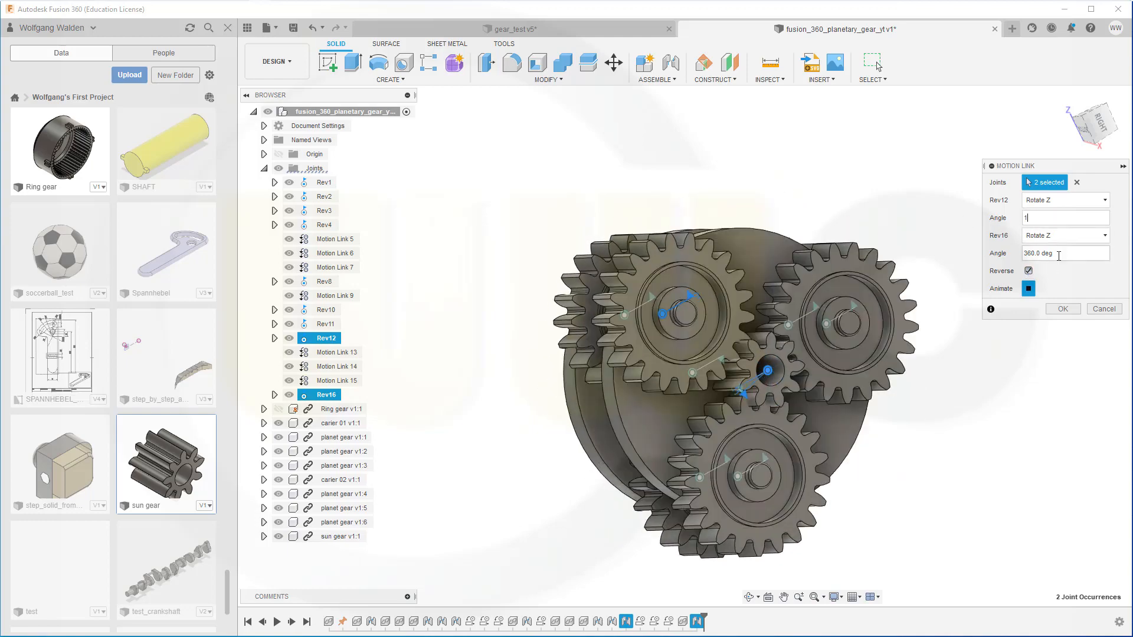
{"action": "double_click", "coordinate": [1061, 254]}
{"action": "type", "text": "2"}
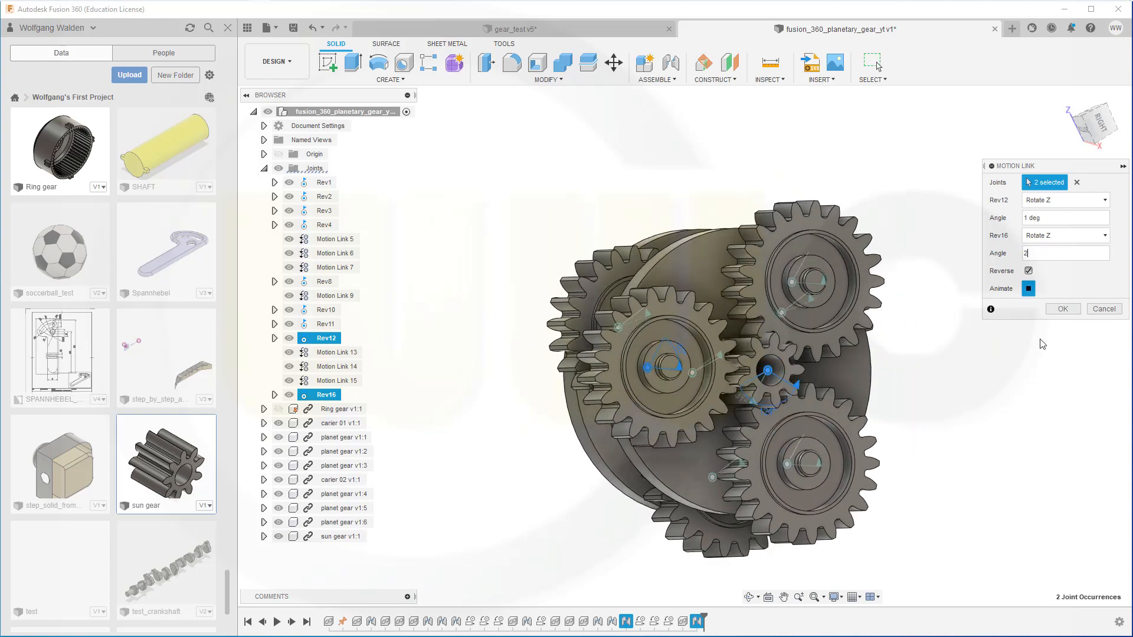
{"action": "left_click", "coordinate": [1063, 308]}
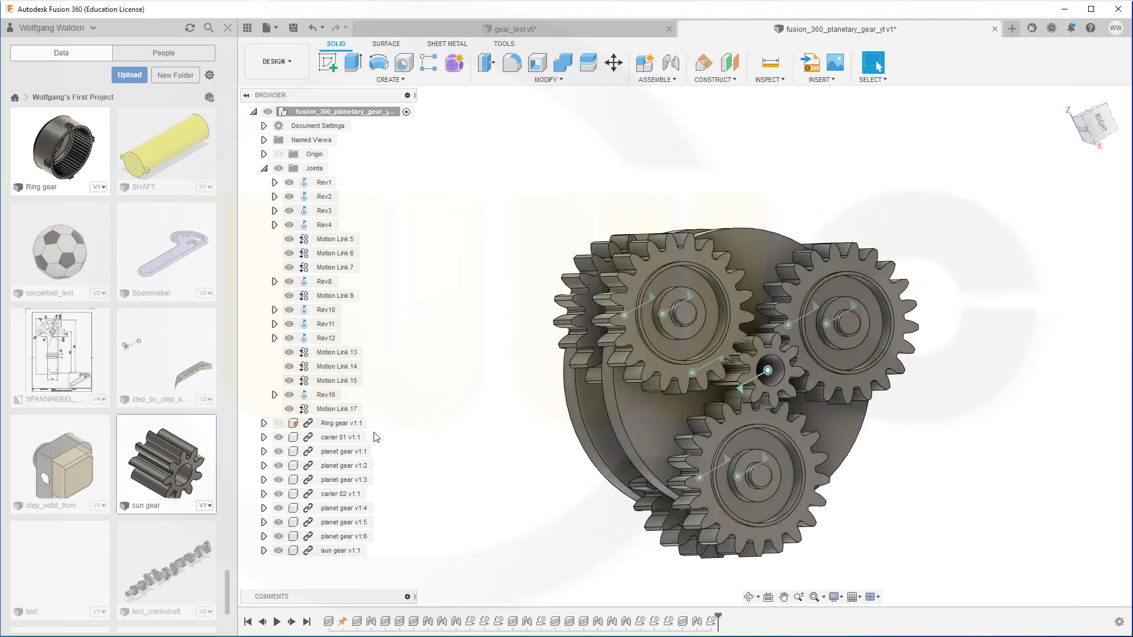
Show the ring gear again and apply the smooth Glass - Window appearance to it.
{"action": "left_click", "coordinate": [279, 422]}
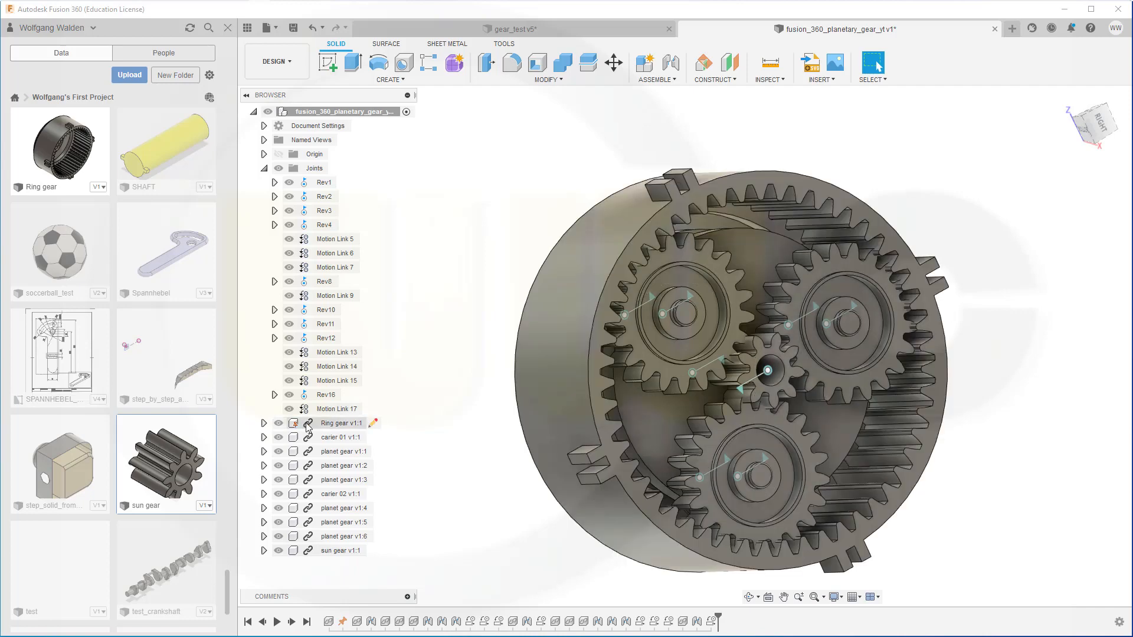
{"action": "right_click", "coordinate": [308, 424]}
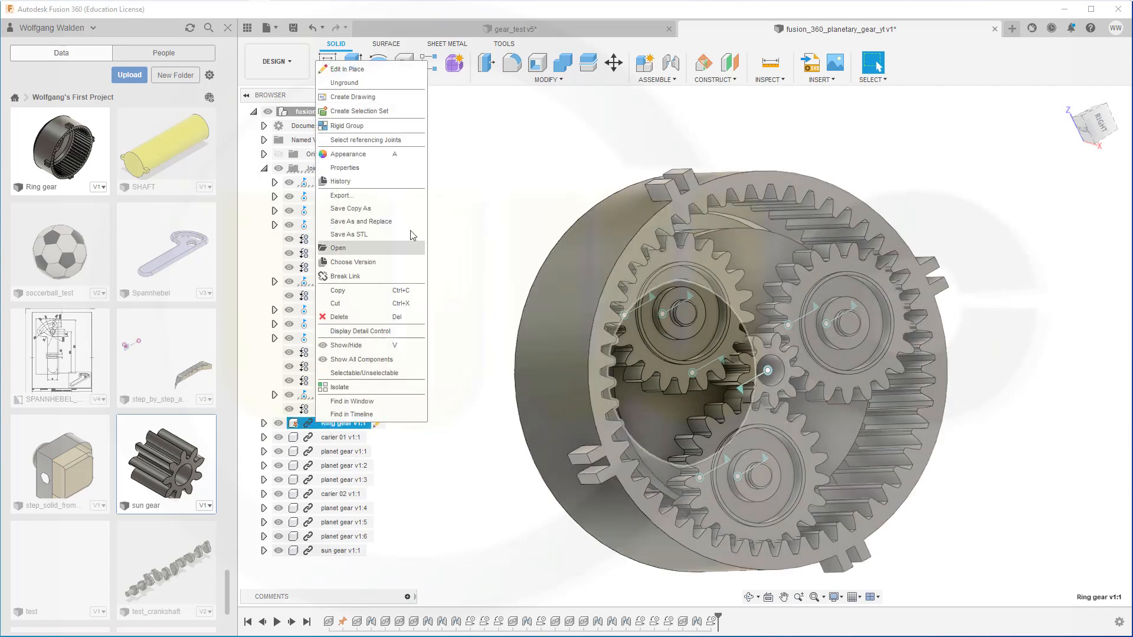
{"action": "left_click", "coordinate": [365, 155]}
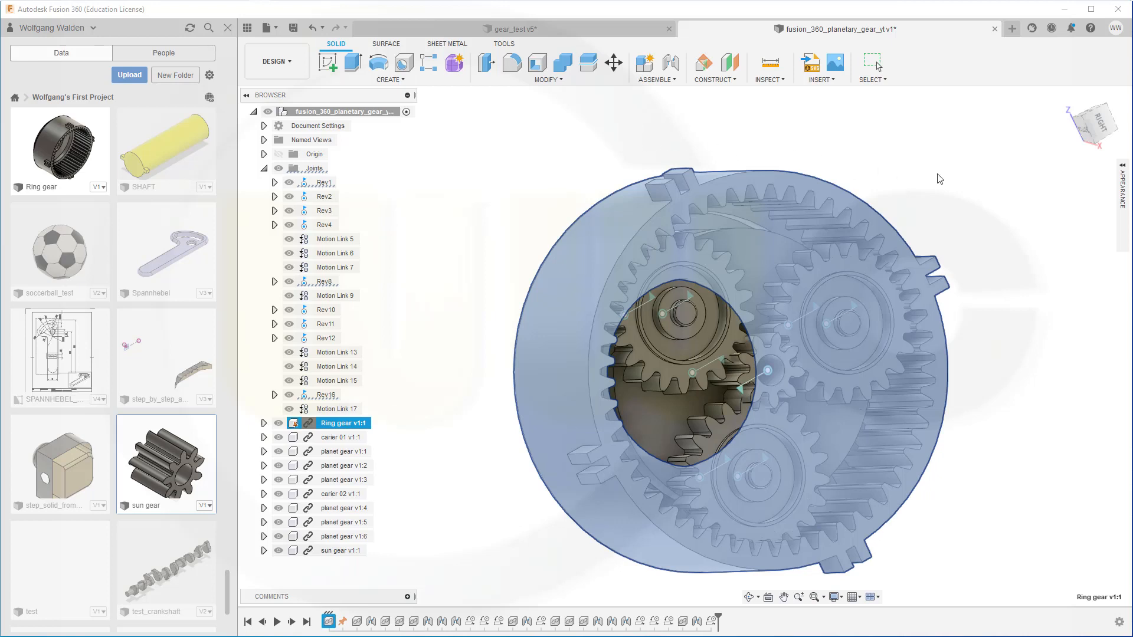
{"action": "left_click", "coordinate": [1122, 170]}
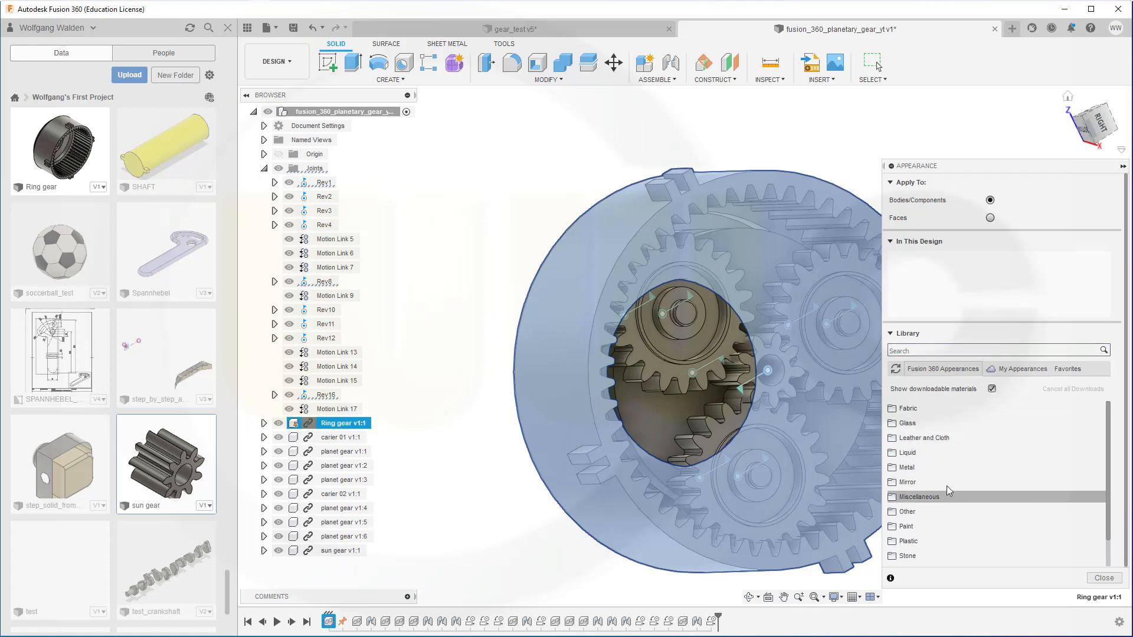
{"action": "left_click", "coordinate": [958, 424]}
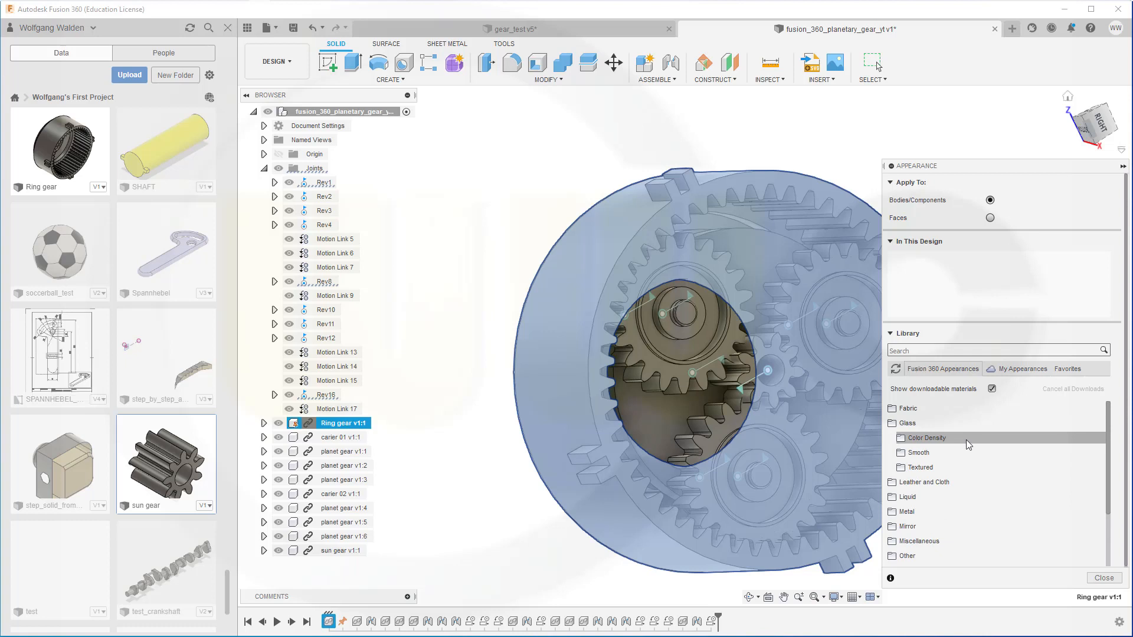
{"action": "left_click", "coordinate": [918, 454]}
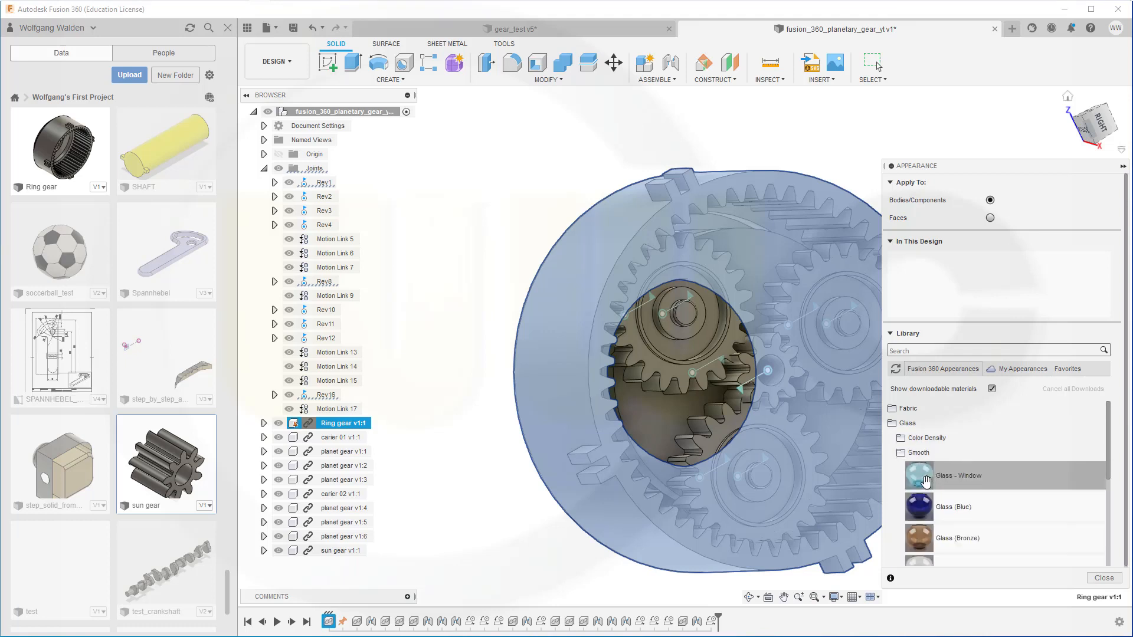
{"action": "left_click_drag", "start_coordinate": [925, 481], "coordinate": [343, 425]}
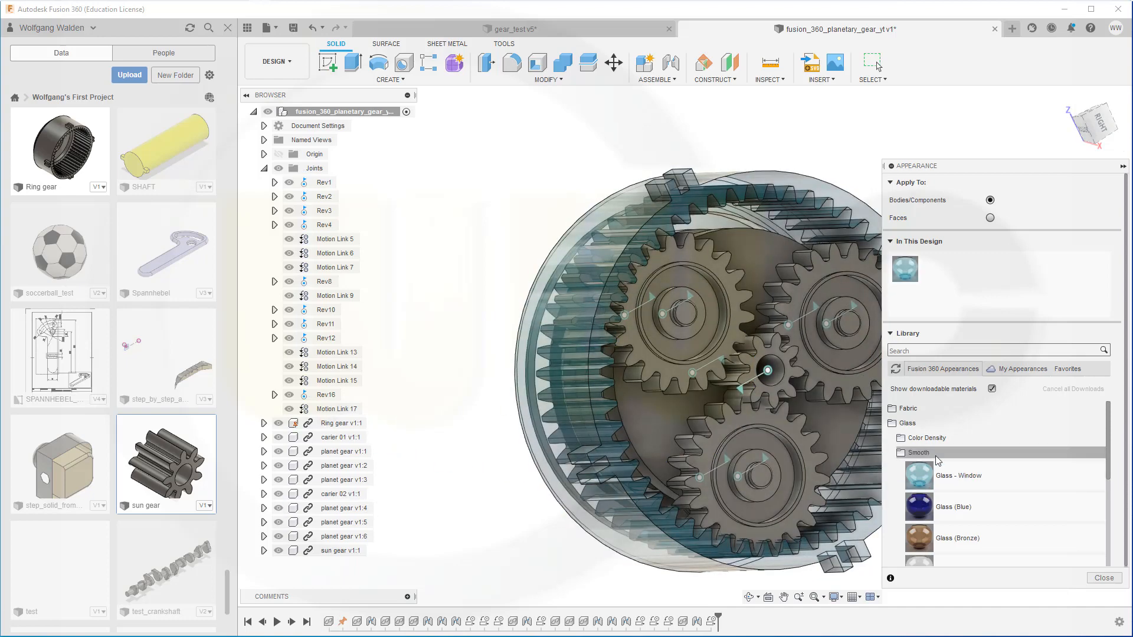
{"action": "left_click", "coordinate": [1123, 166]}
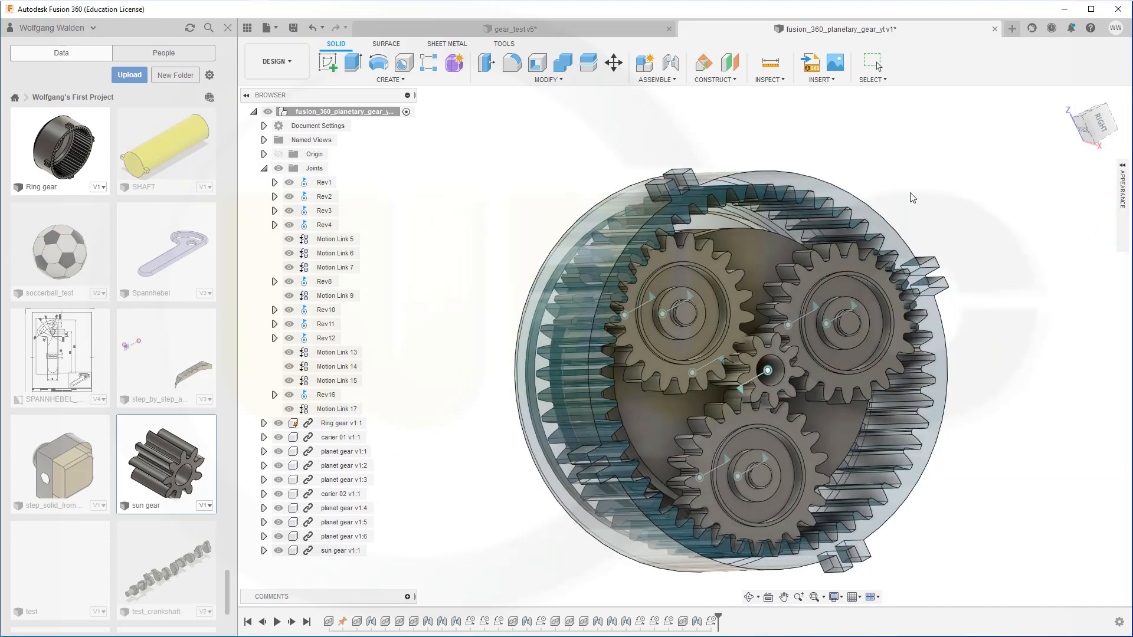
Rotate the gear train by its protruding hollow shaft and examine how the sun and planet gears mesh inside the ring gear.
{"action": "middle_click_drag", "start_coordinate": [555, 182], "coordinate": [595, 165], "text": "shift"}
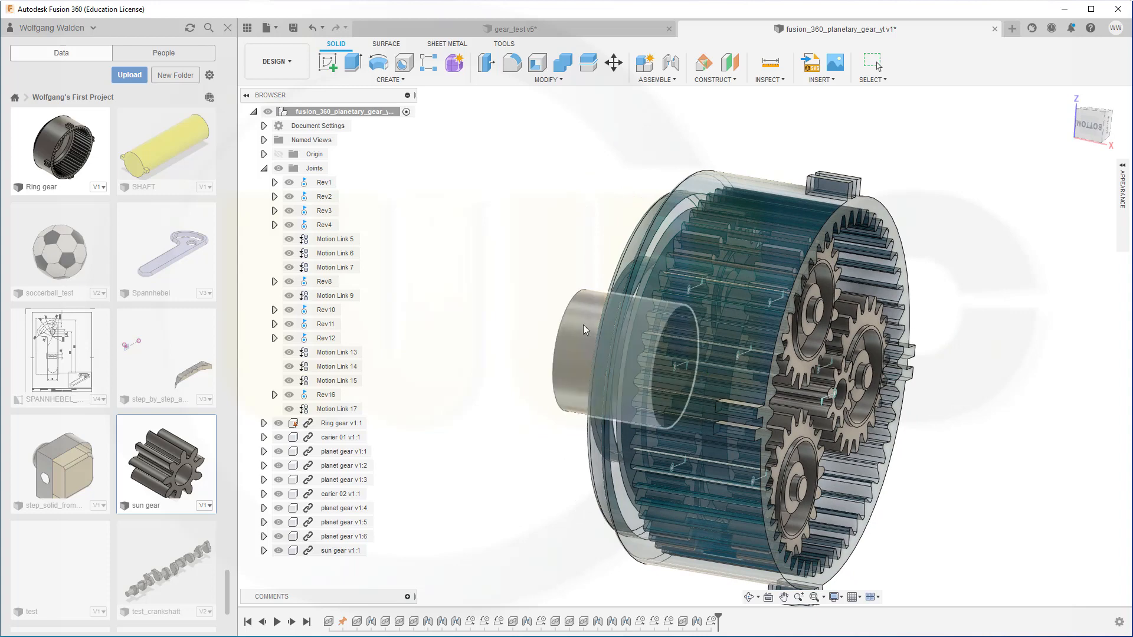
{"action": "left_click", "coordinate": [579, 346]}
{"action": "mouse_move", "coordinate": [588, 343]}
{"action": "left_mouse_down"}
{"action": "mouse_move", "coordinate": [582, 361]}
{"action": "mouse_move", "coordinate": [585, 296]}
{"action": "mouse_move", "coordinate": [580, 336]}
{"action": "left_mouse_up"}
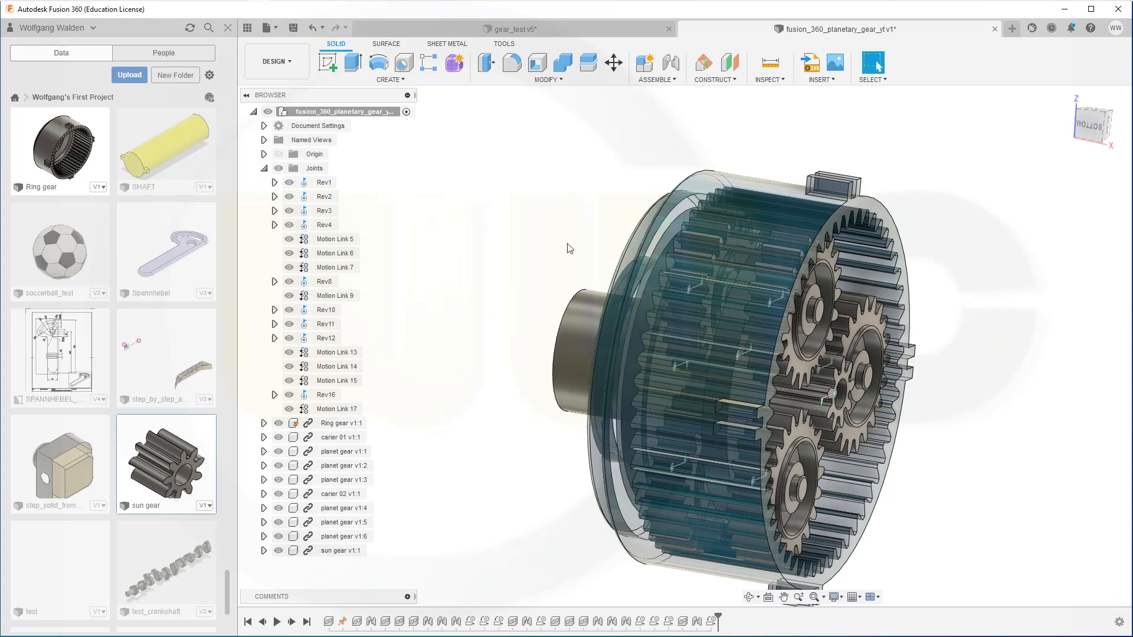
{"action": "left_click_drag", "start_coordinate": [576, 338], "coordinate": [644, 248]}
{"action": "middle_click_drag", "start_coordinate": [942, 462], "coordinate": [866, 416]}
{"action": "scroll", "coordinate": [921, 431], "scroll_direction": "down", "scroll_amount": 2}
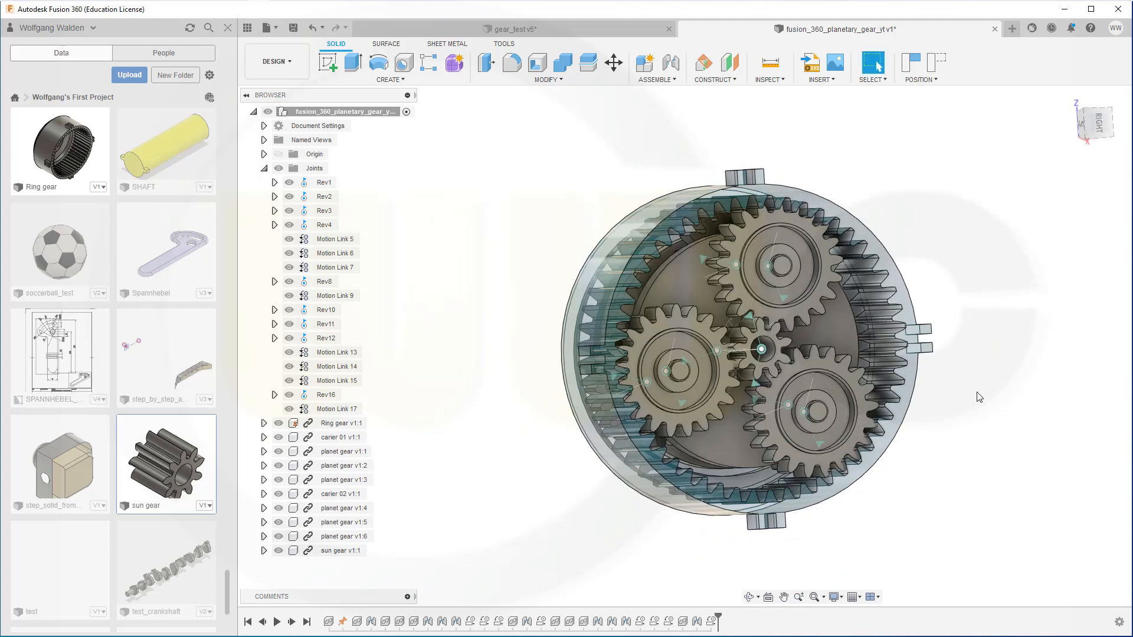
{"action": "scroll", "coordinate": [978, 394], "scroll_direction": "down", "scroll_amount": 1}
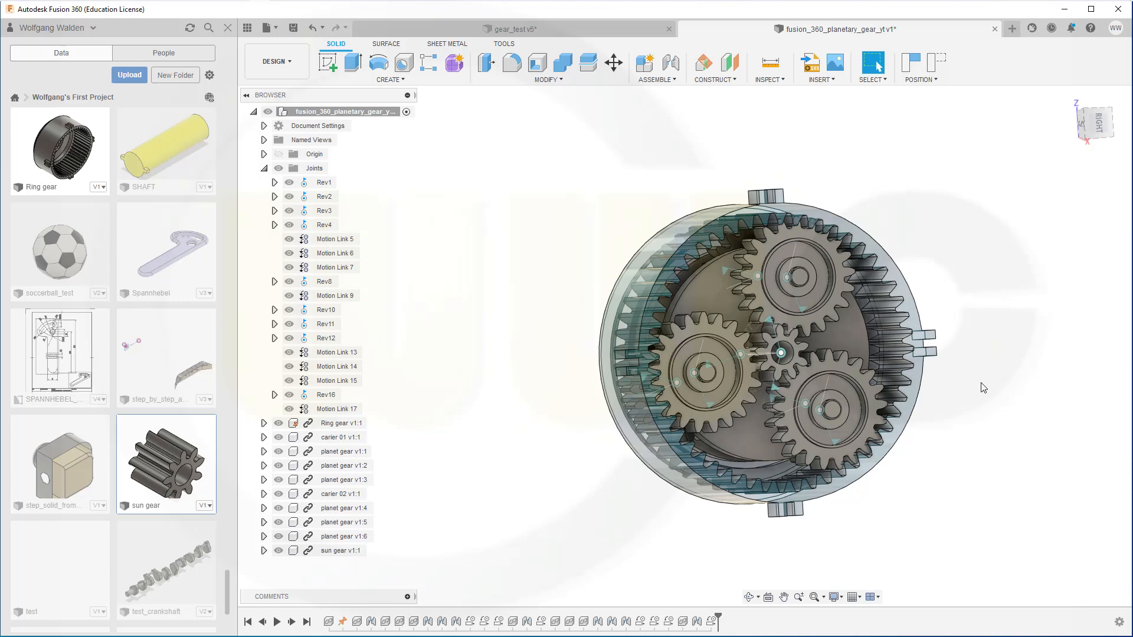
{"action": "scroll", "coordinate": [989, 391], "scroll_direction": "up", "scroll_amount": 2}
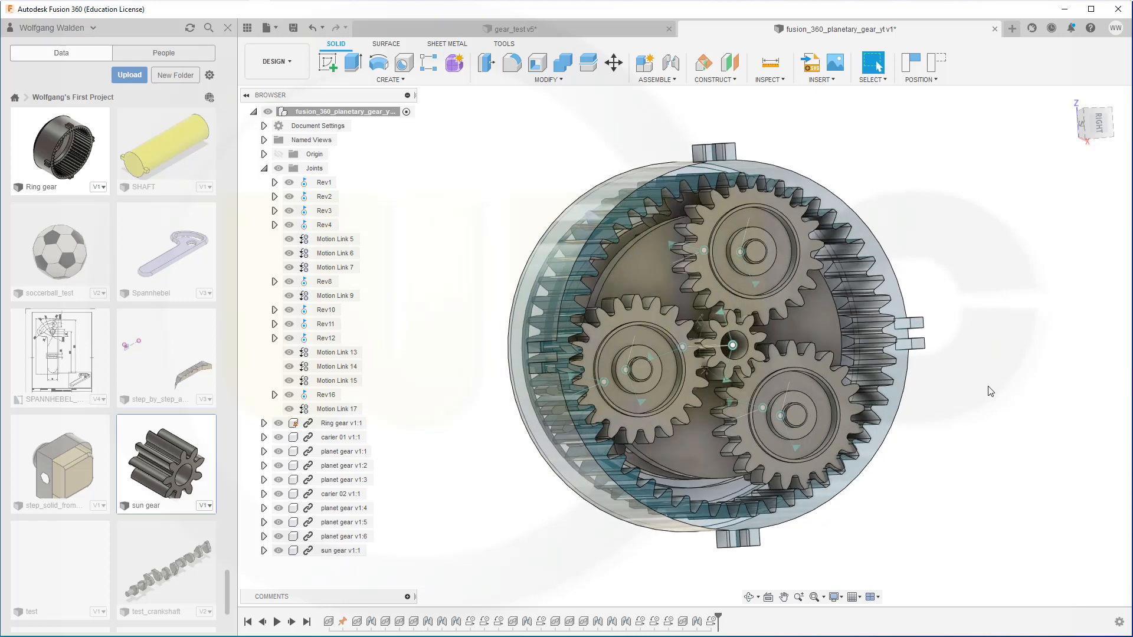